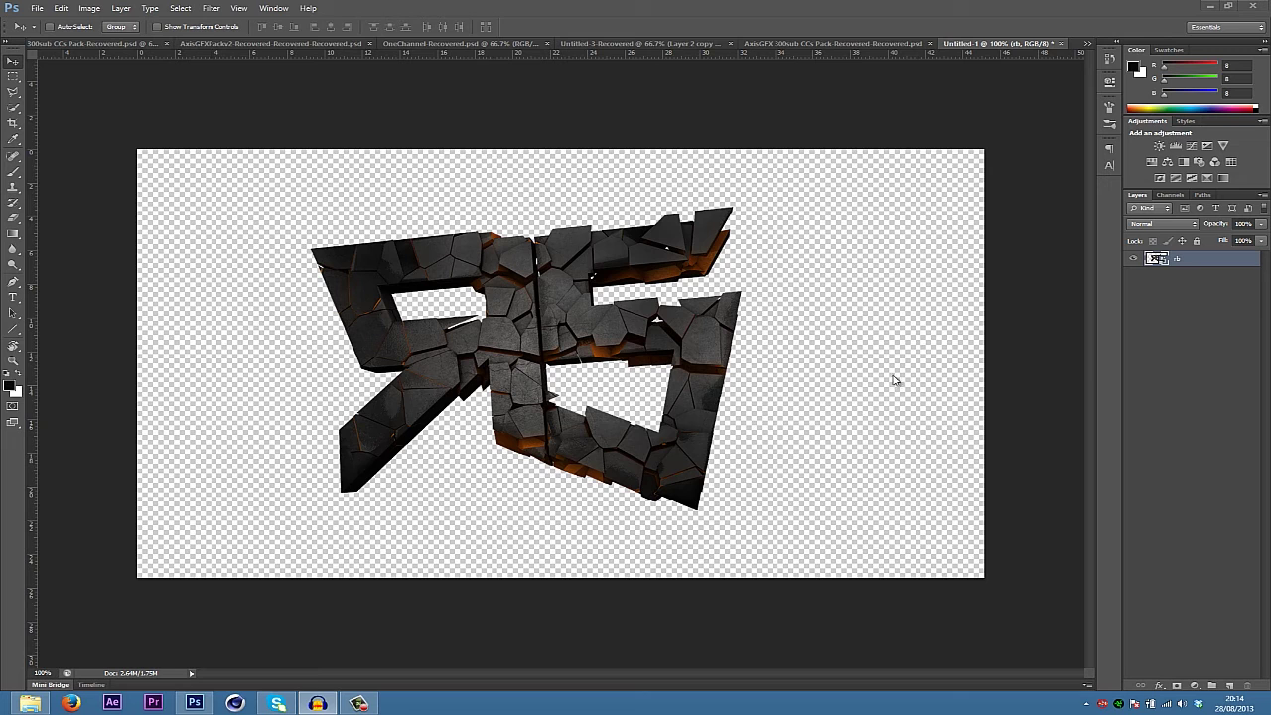
In the CCs Pack document, toggle Green Jungle and Blue Slushie on and off to compare them
{"action": "left_click", "coordinate": [842, 45]}
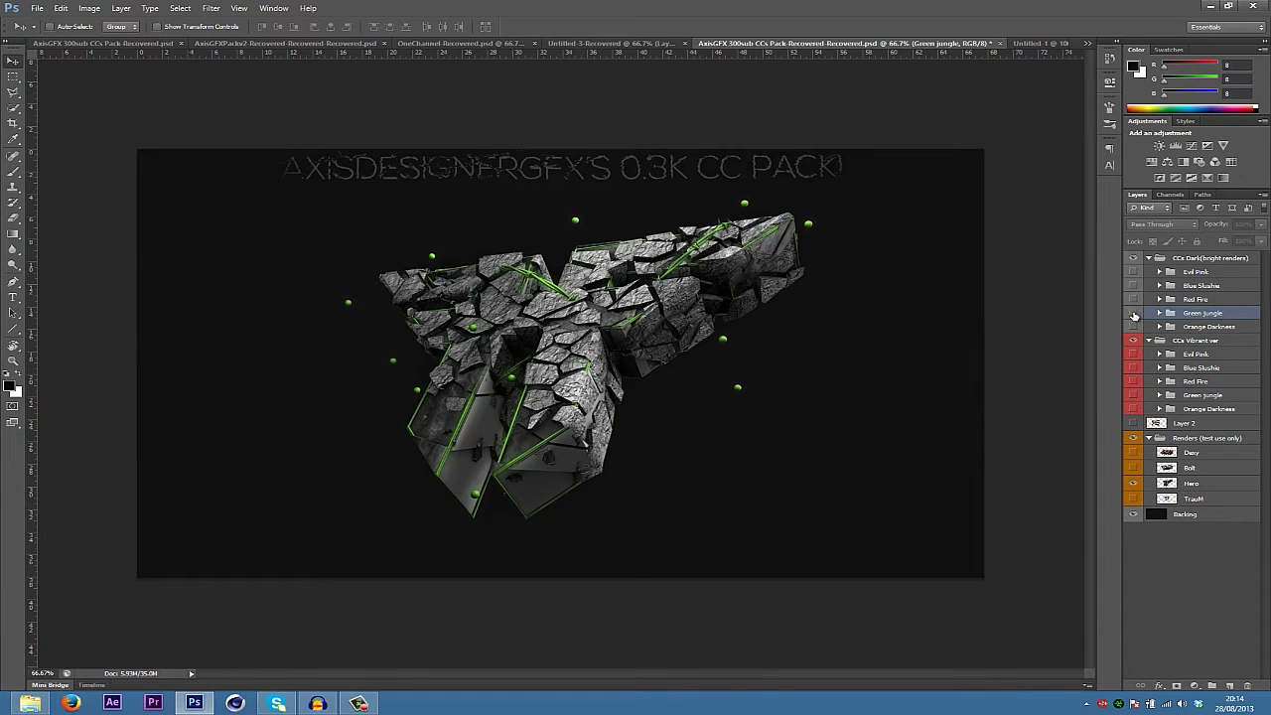
{"action": "left_click", "coordinate": [1134, 313]}
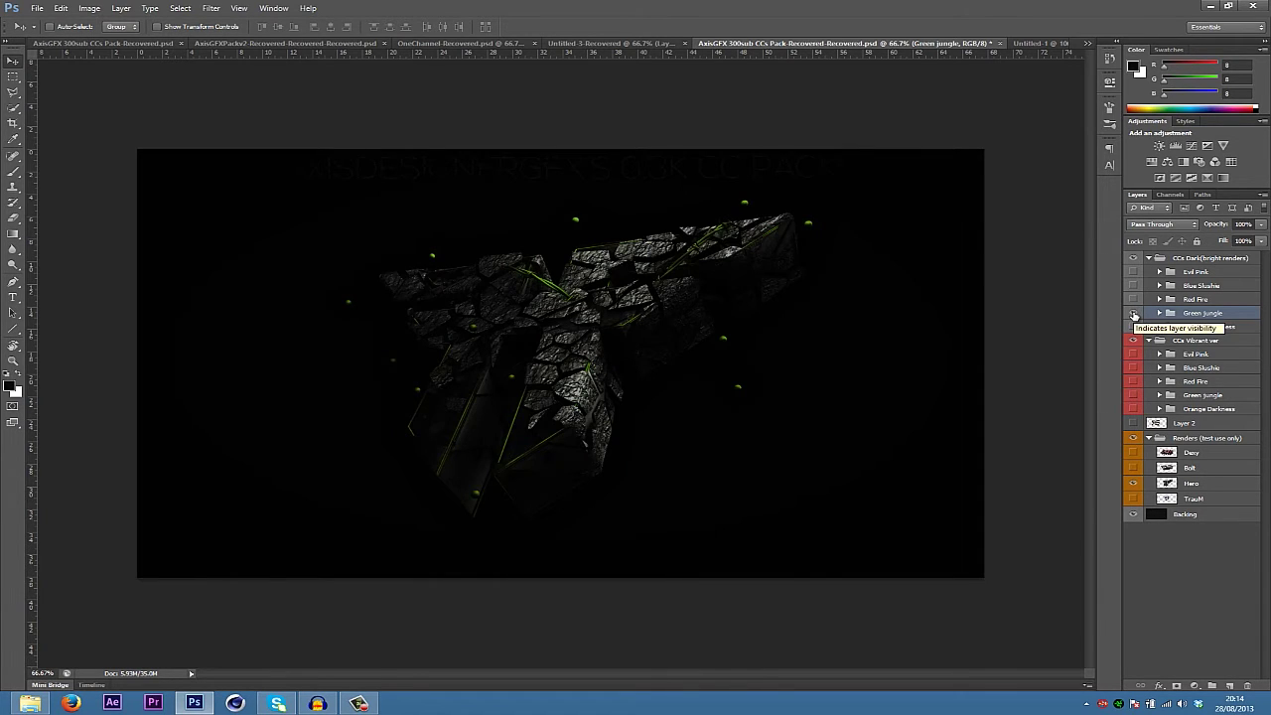
{"action": "left_click", "coordinate": [1134, 314]}
{"action": "left_click", "coordinate": [1133, 285]}
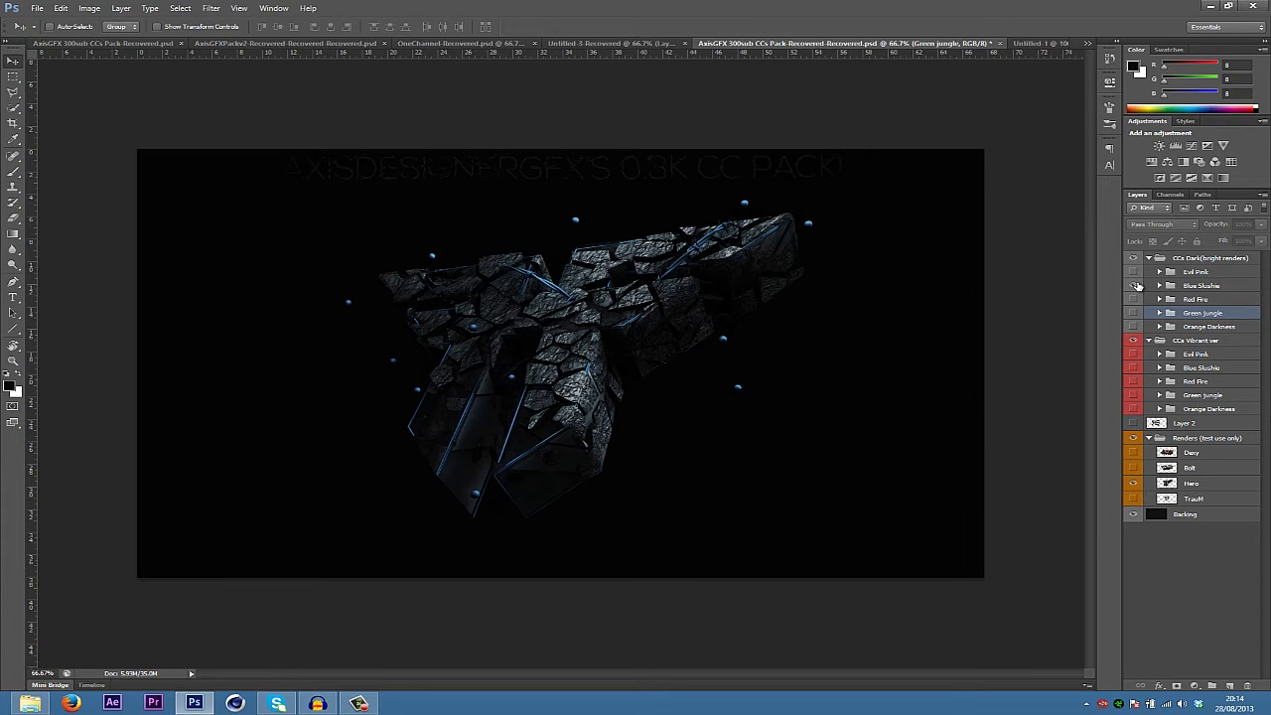
{"action": "left_click", "coordinate": [1134, 285]}
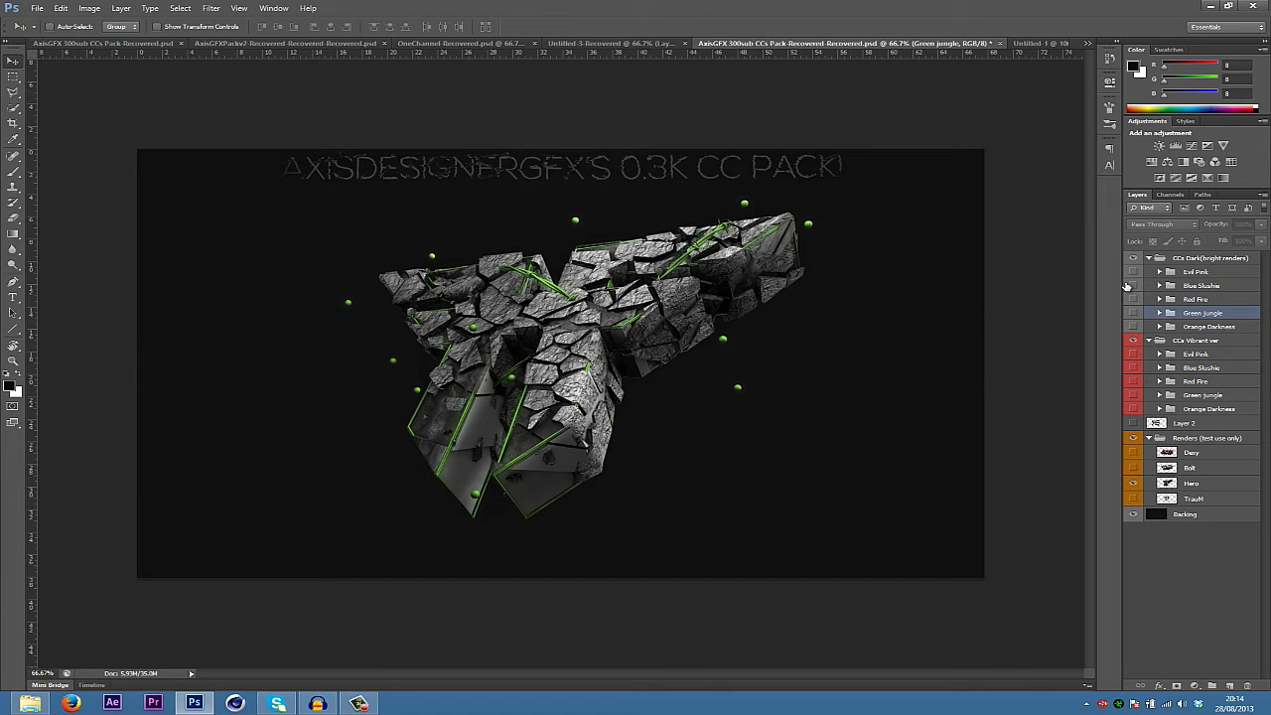
Go back to Untitled-1 and tilt the cracked 3D logo slightly with the 3D rotate tool
{"action": "left_click", "coordinate": [1055, 42]}
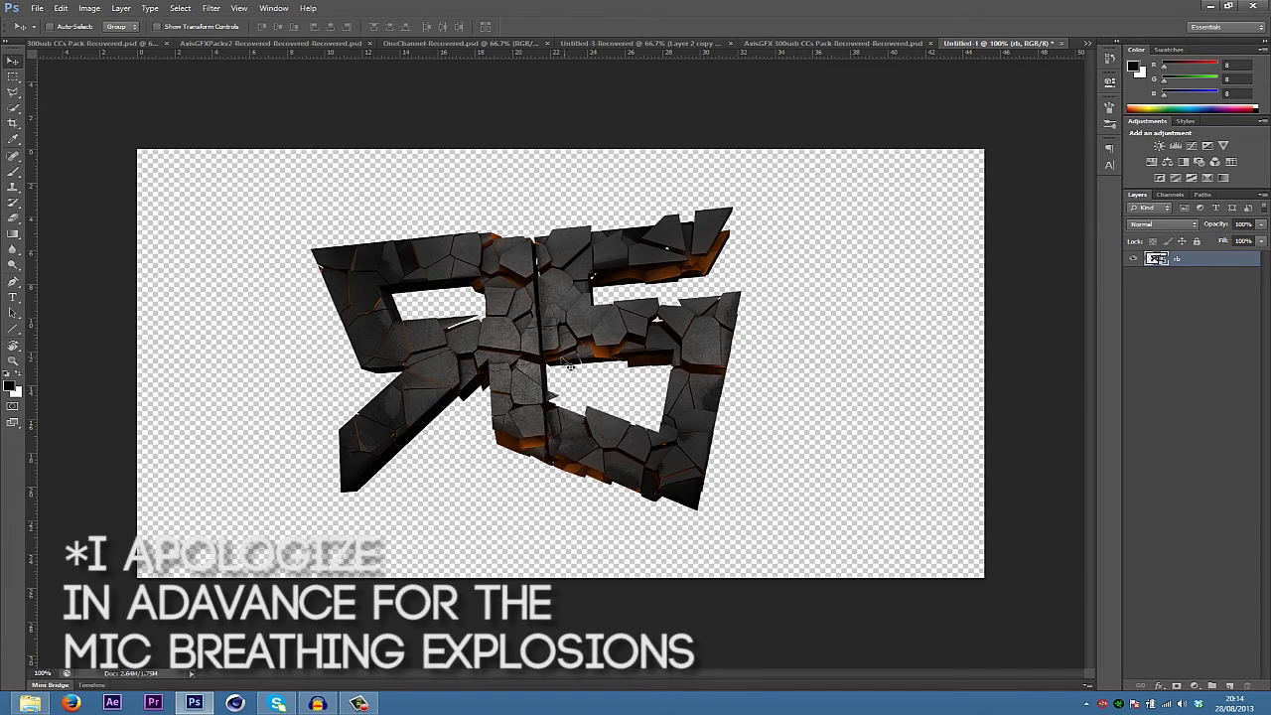
{"action": "mouse_move", "coordinate": [553, 382]}
{"action": "left_mouse_down"}
{"action": "mouse_move", "coordinate": [566, 387]}
{"action": "mouse_move", "coordinate": [554, 370]}
{"action": "mouse_move", "coordinate": [547, 385]}
{"action": "left_mouse_up"}
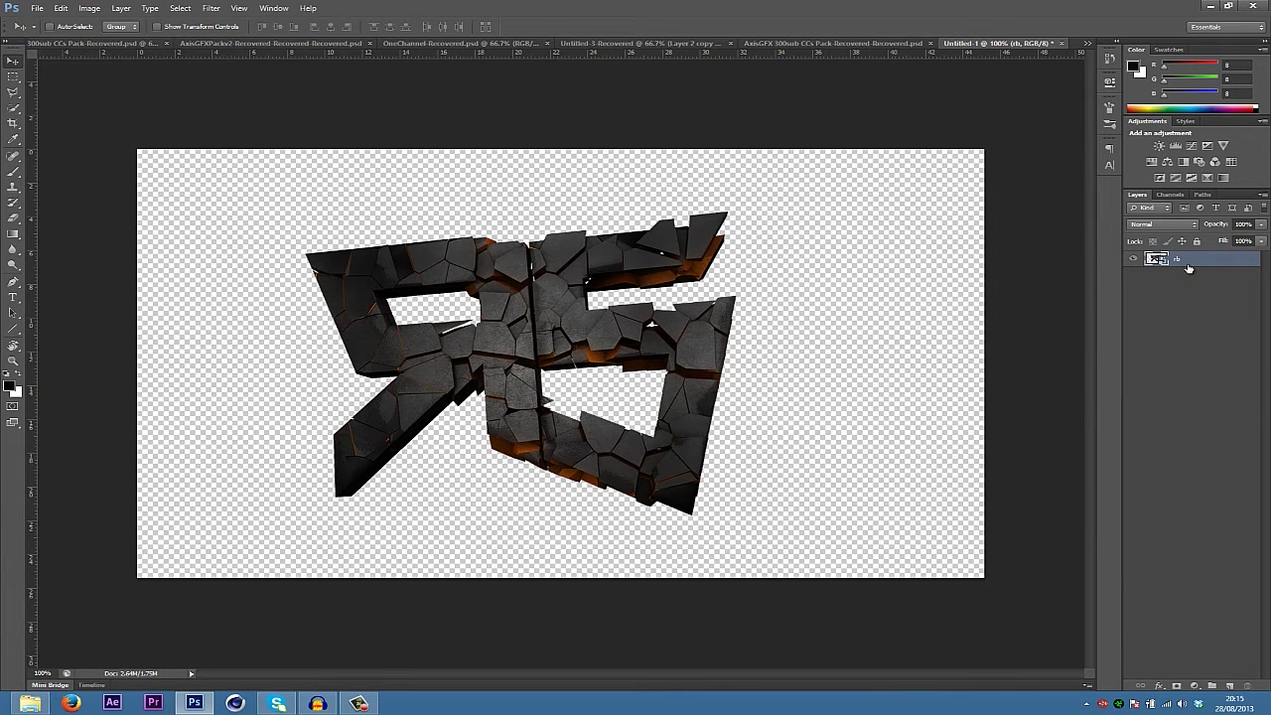
Create Layer 1 and fill the logo's shape with white, then deselect
{"action": "key", "text": "ctrl+shift+n"}
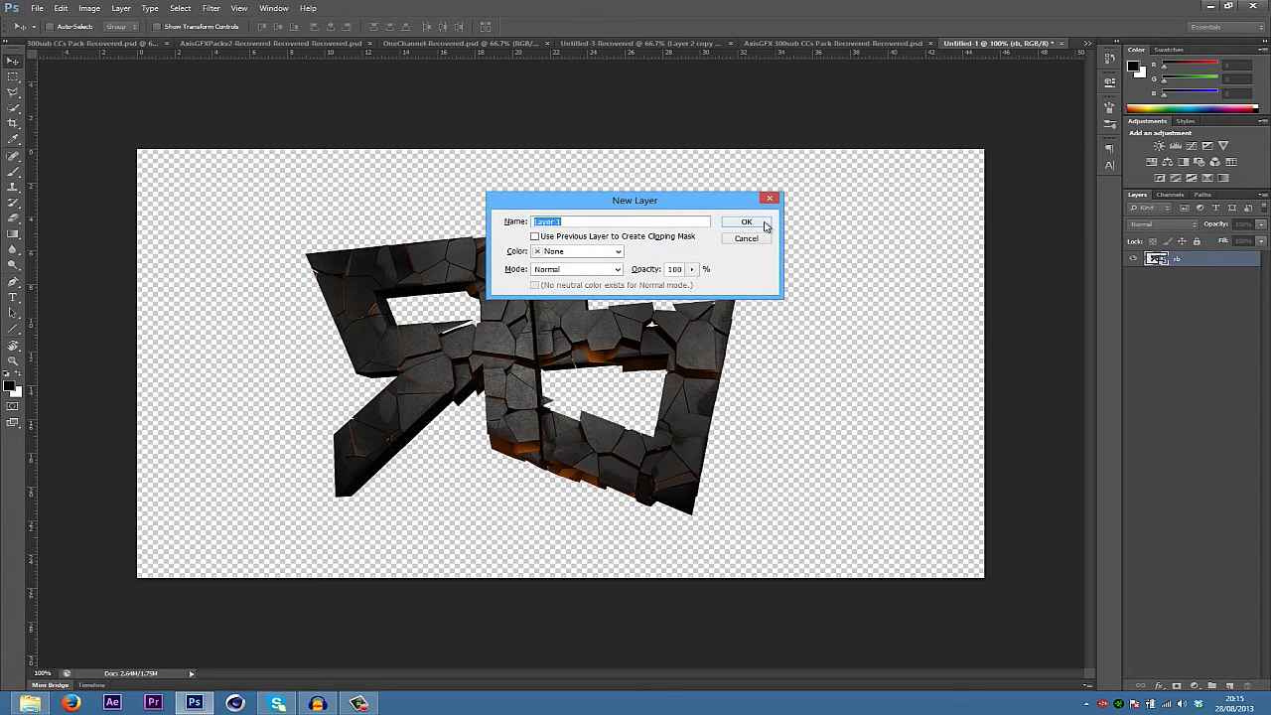
{"action": "left_click", "coordinate": [746, 223]}
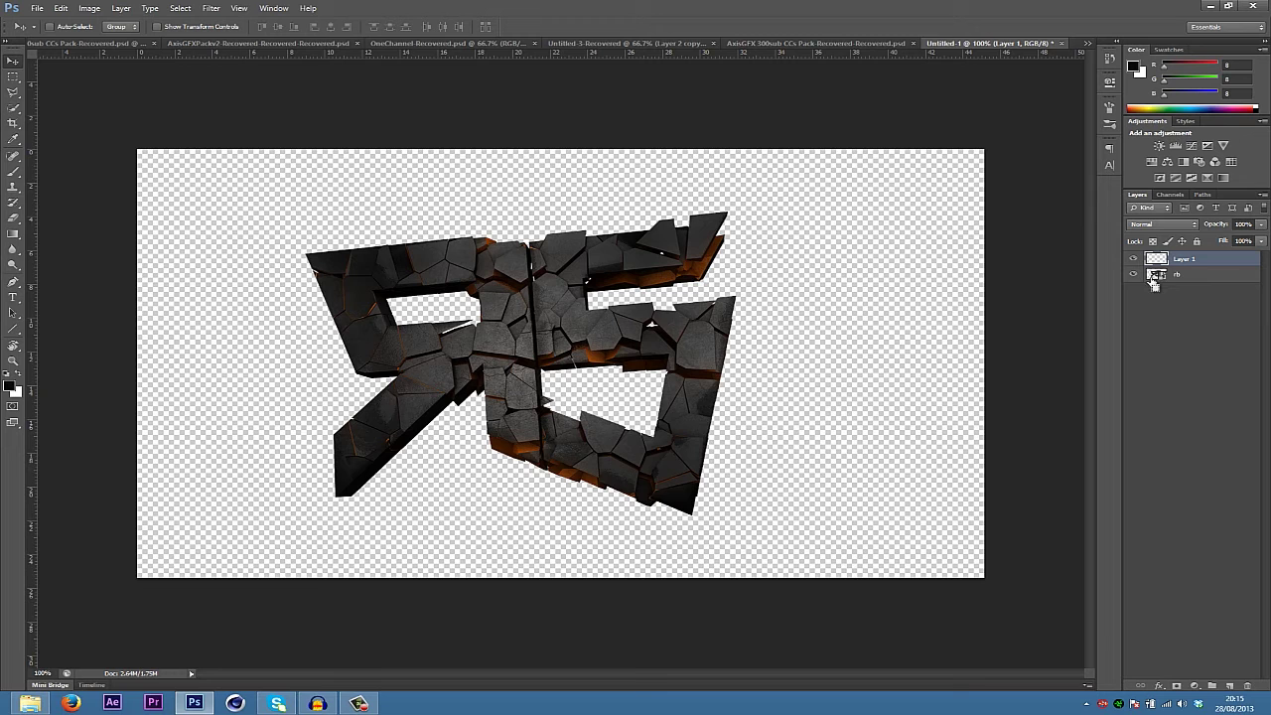
{"action": "left_click", "coordinate": [1158, 277], "text": "ctrl"}
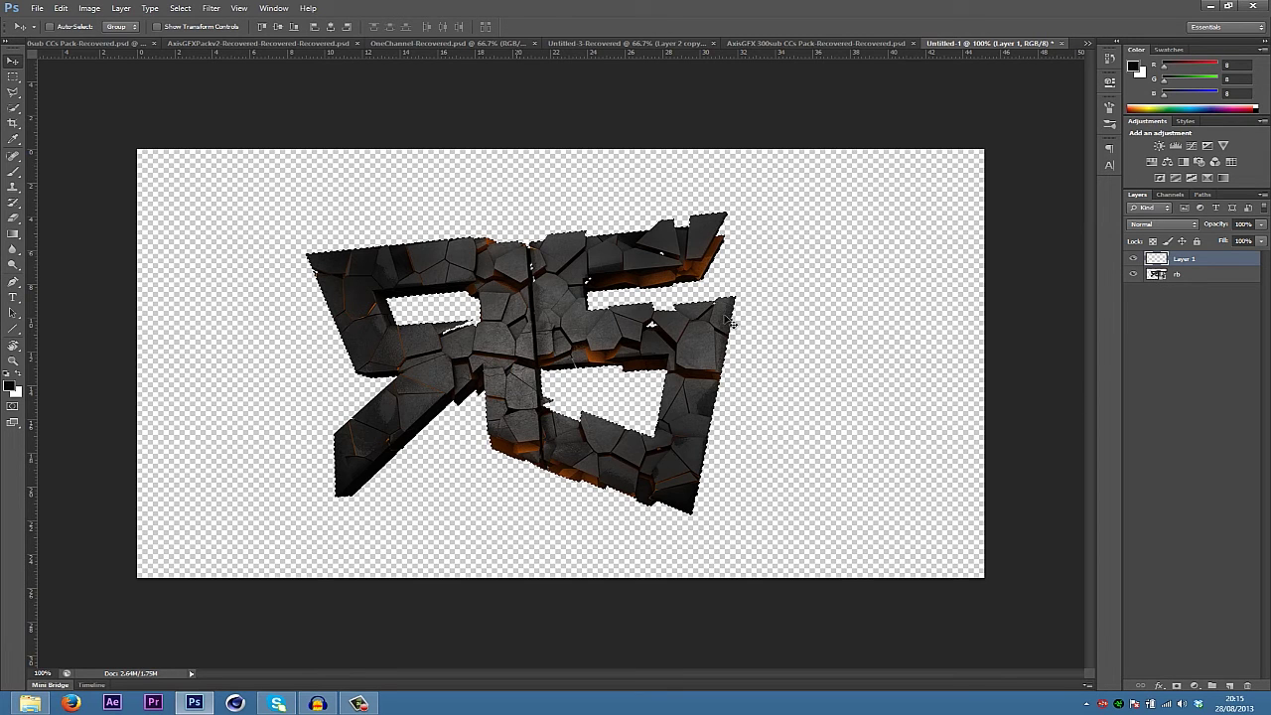
{"action": "left_click", "coordinate": [20, 377]}
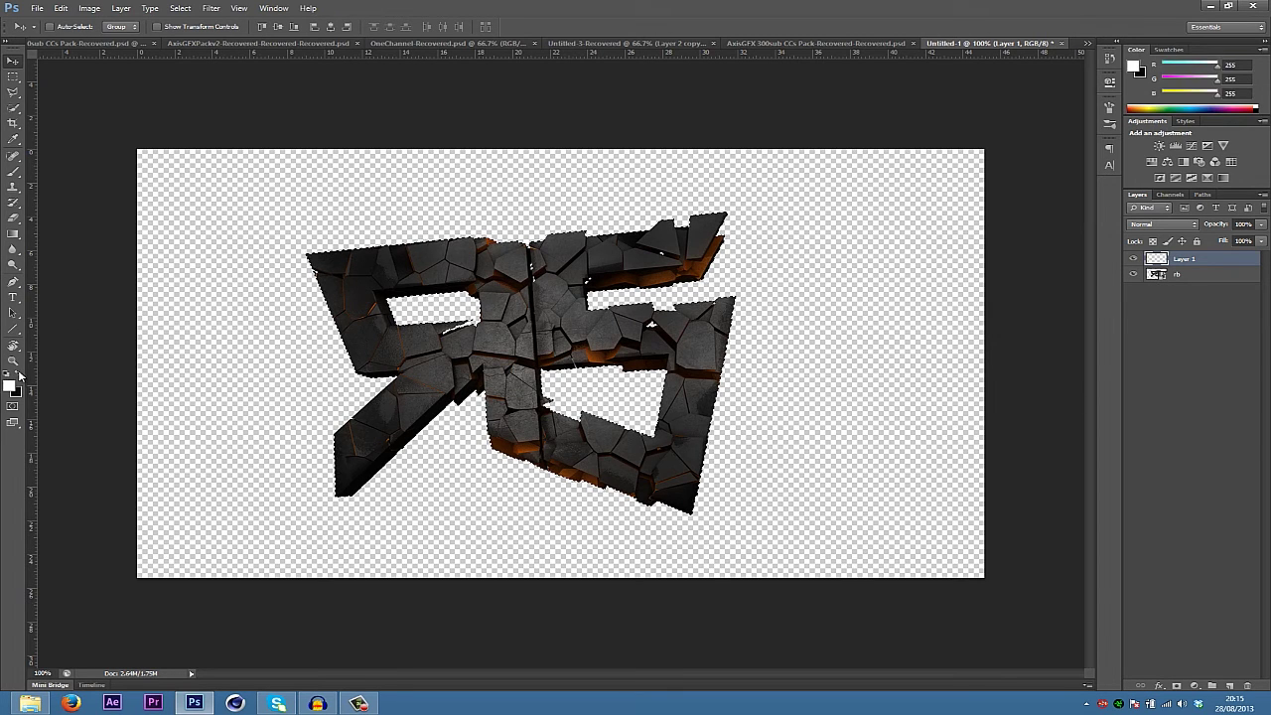
{"action": "left_click", "coordinate": [12, 386]}
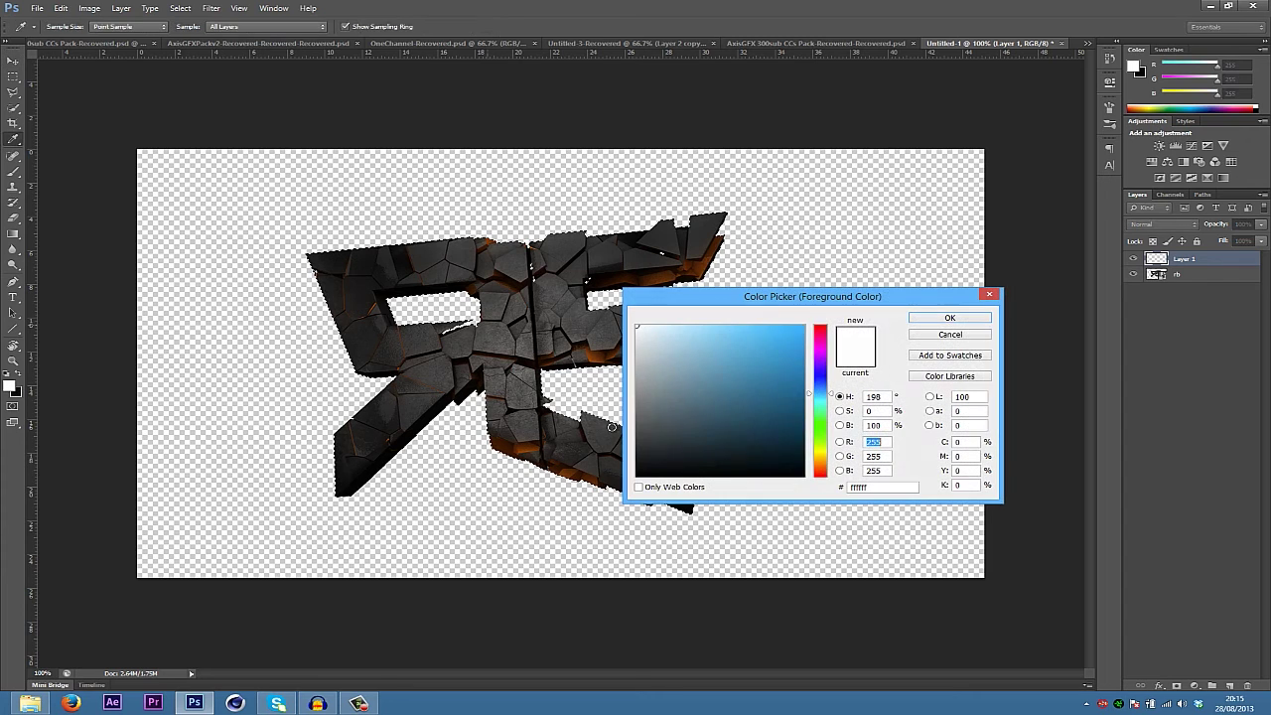
{"action": "key", "text": "Return"}
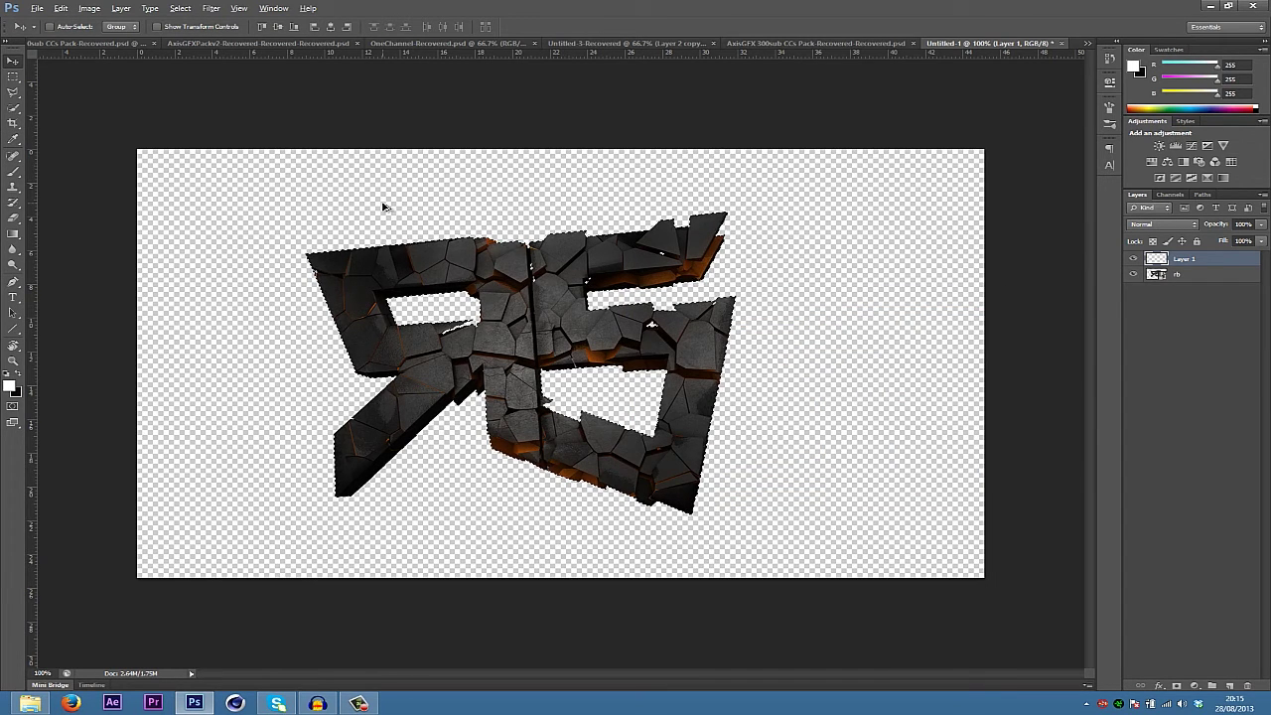
{"action": "key", "text": "alt+BackSpace"}
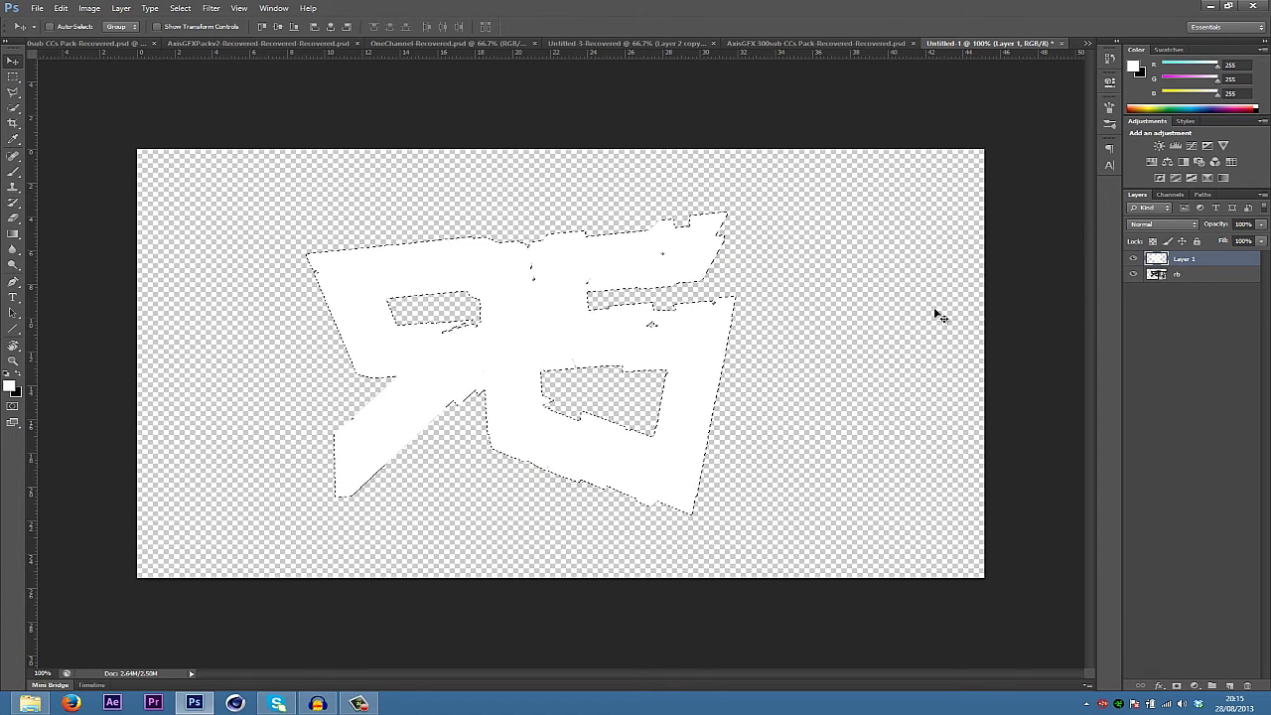
{"action": "key", "text": "ctrl+d"}
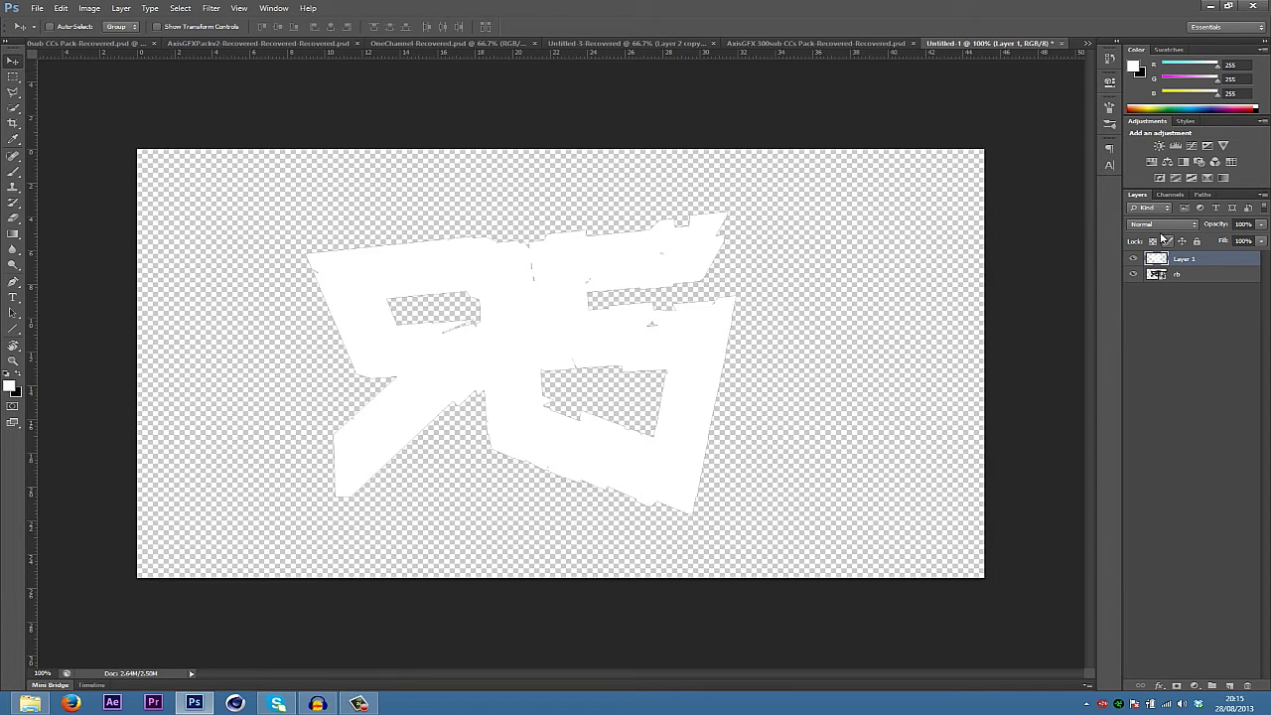
Set Layer 1 to Overlay blending at 38% opacity
{"action": "left_click", "coordinate": [1169, 224]}
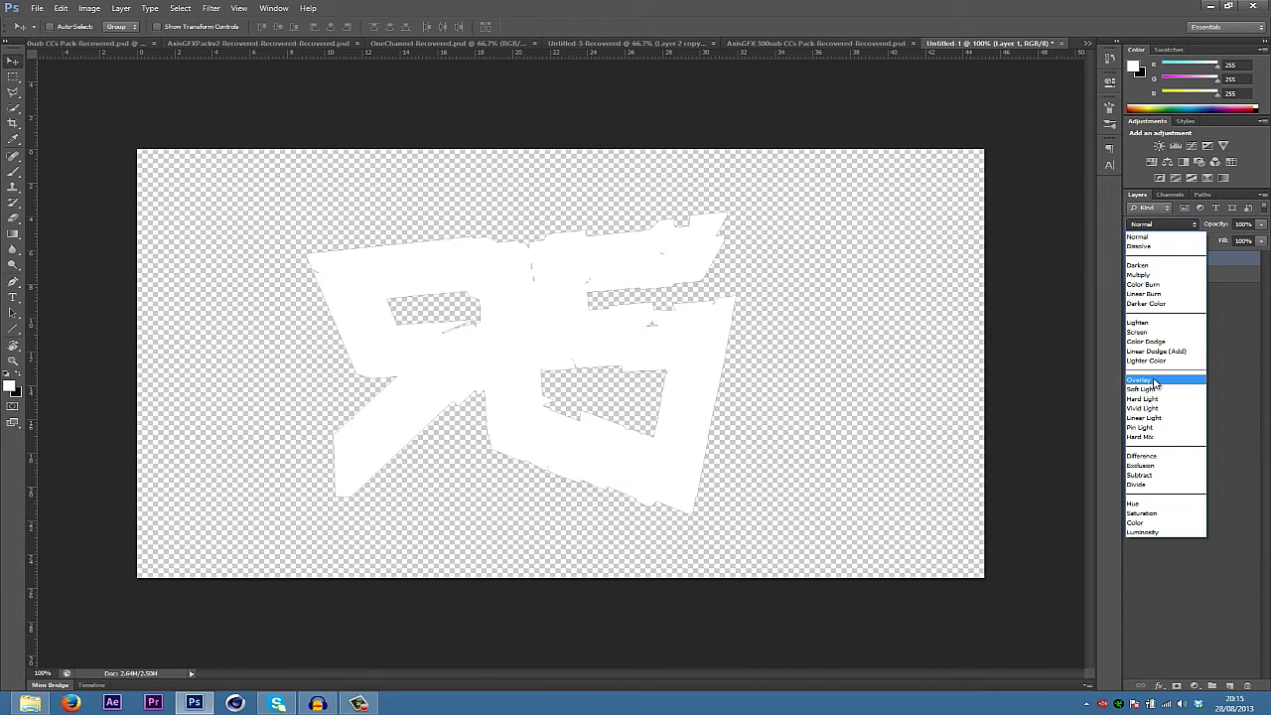
{"action": "left_click", "coordinate": [1153, 378]}
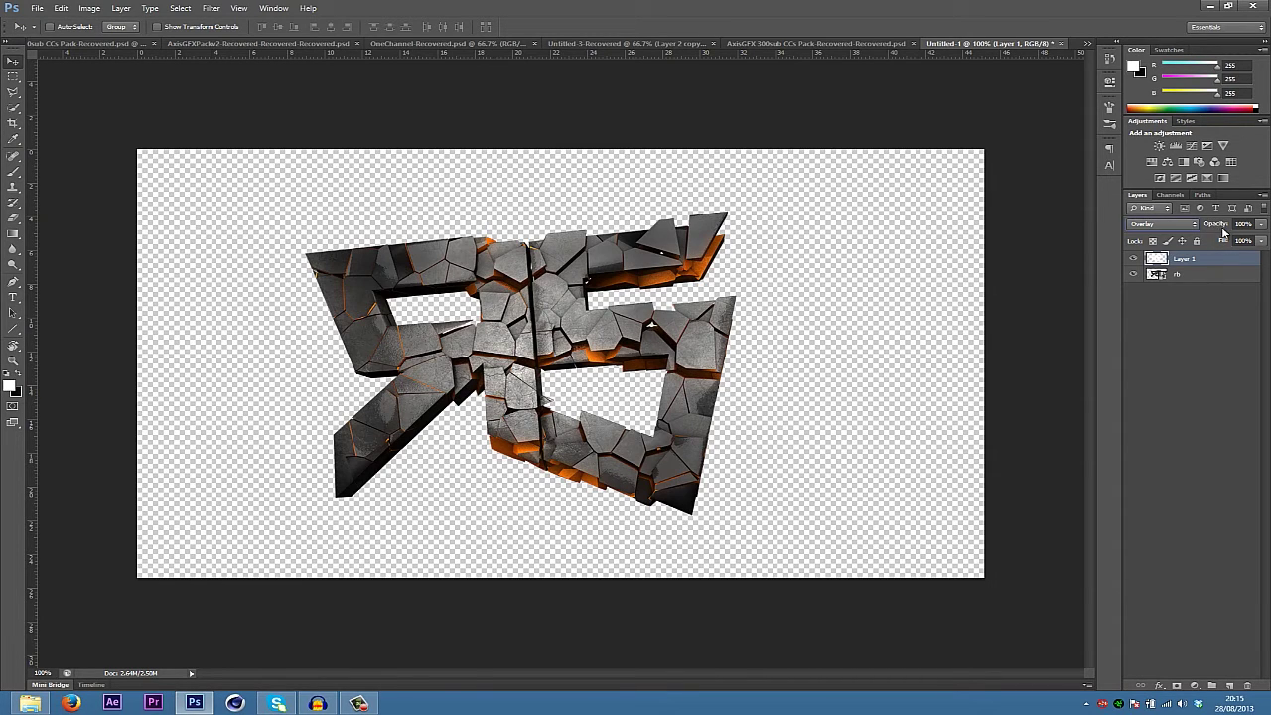
{"action": "left_click_drag", "start_coordinate": [1221, 225], "coordinate": [1188, 226]}
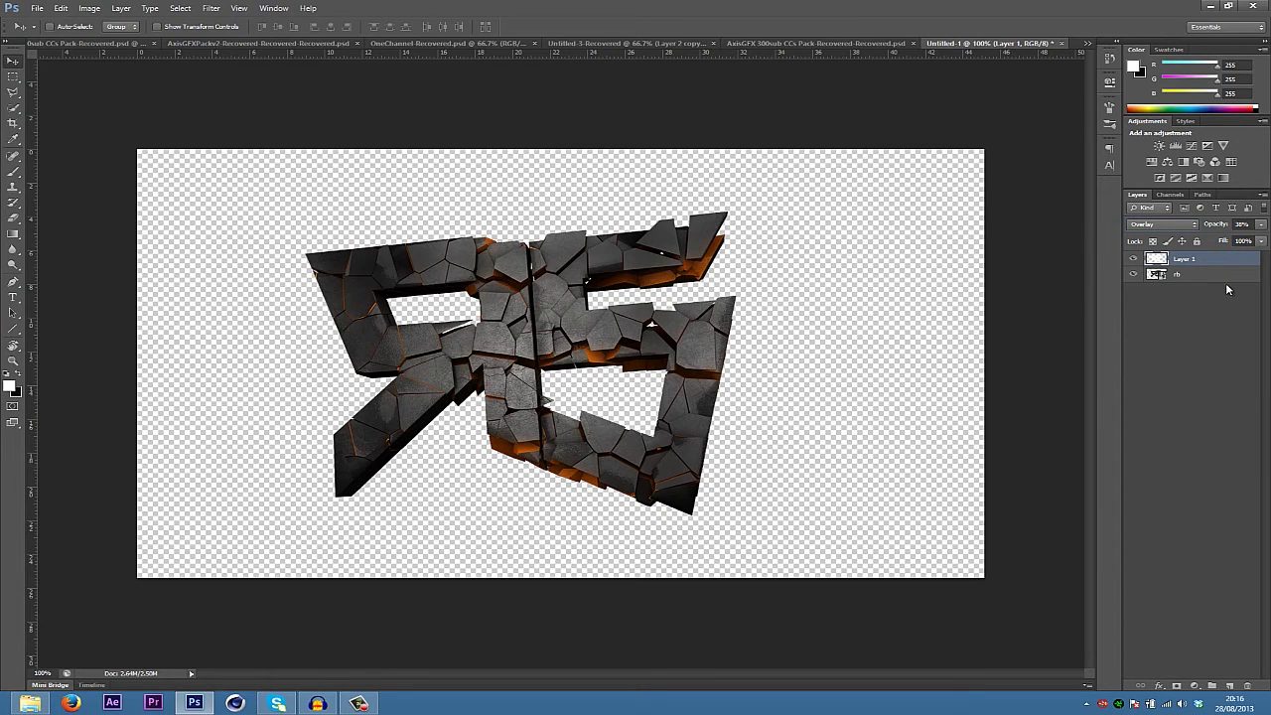
Create Layer 2 below Layer 1 and clip it to the logo layer
{"action": "key", "text": "ctrl+shift+n"}
{"action": "key", "text": "Return"}
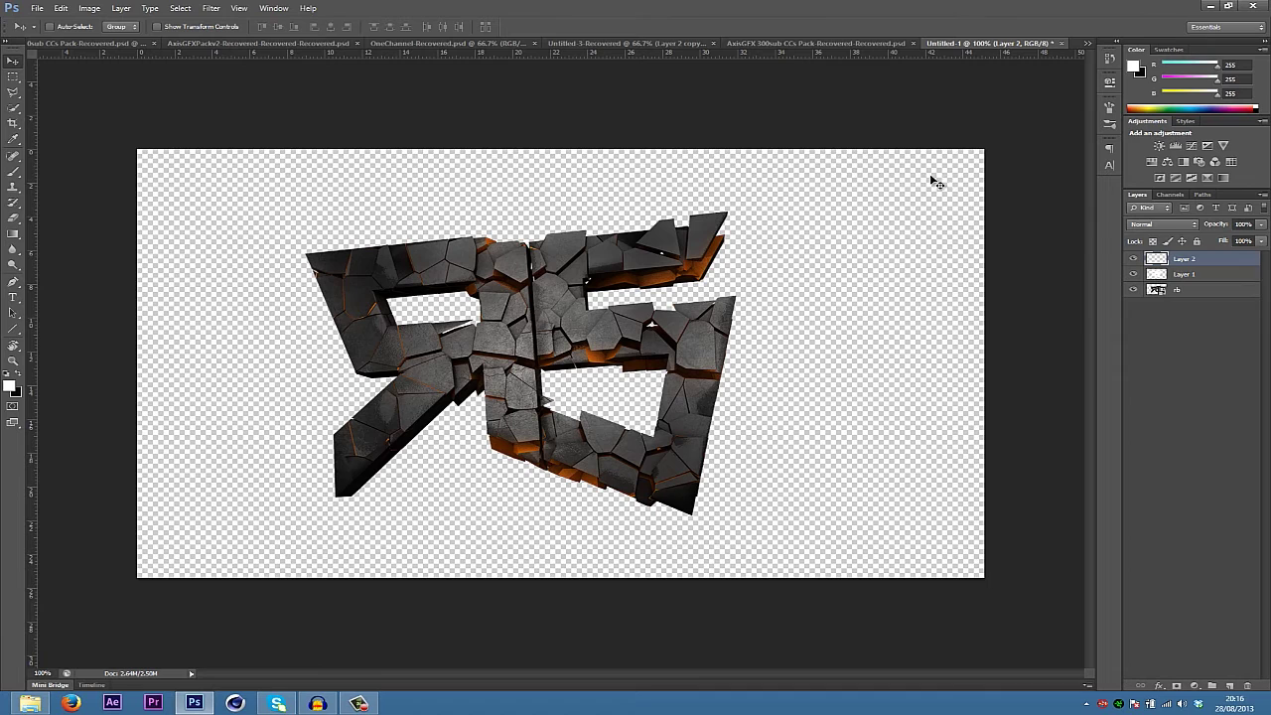
{"action": "key", "text": "b"}
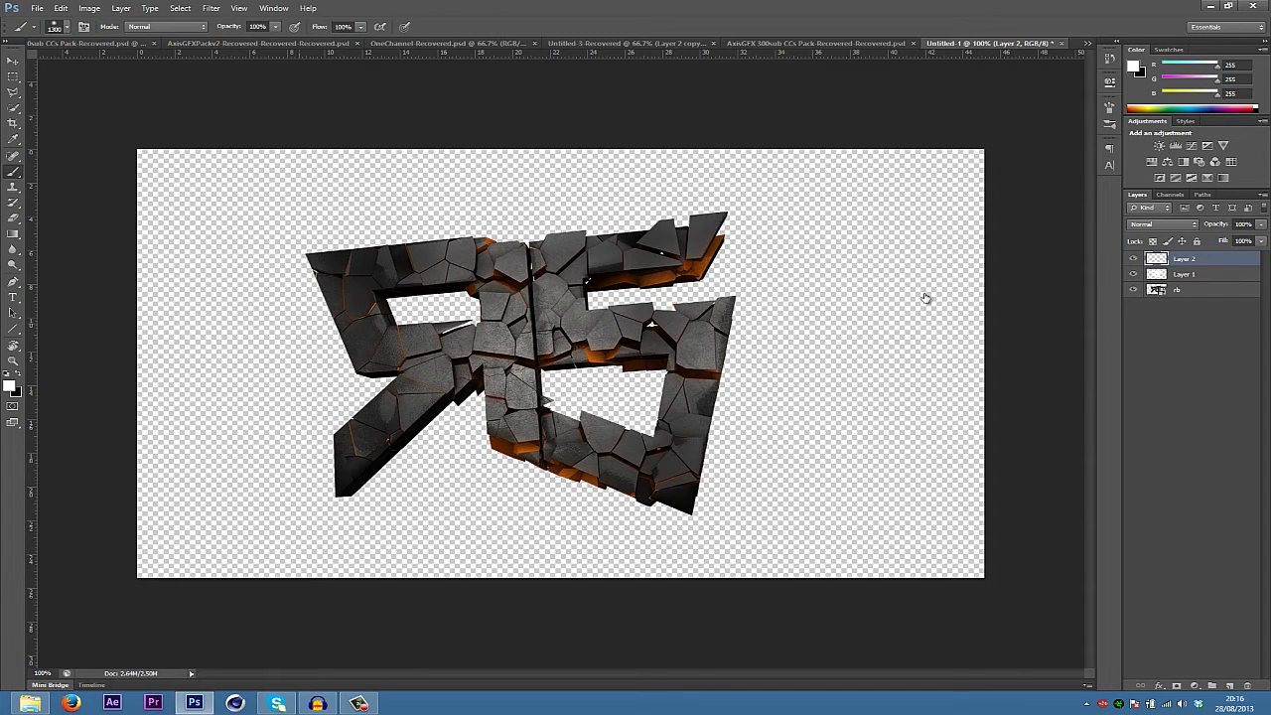
{"action": "left_click_drag", "start_coordinate": [1206, 261], "coordinate": [1174, 282]}
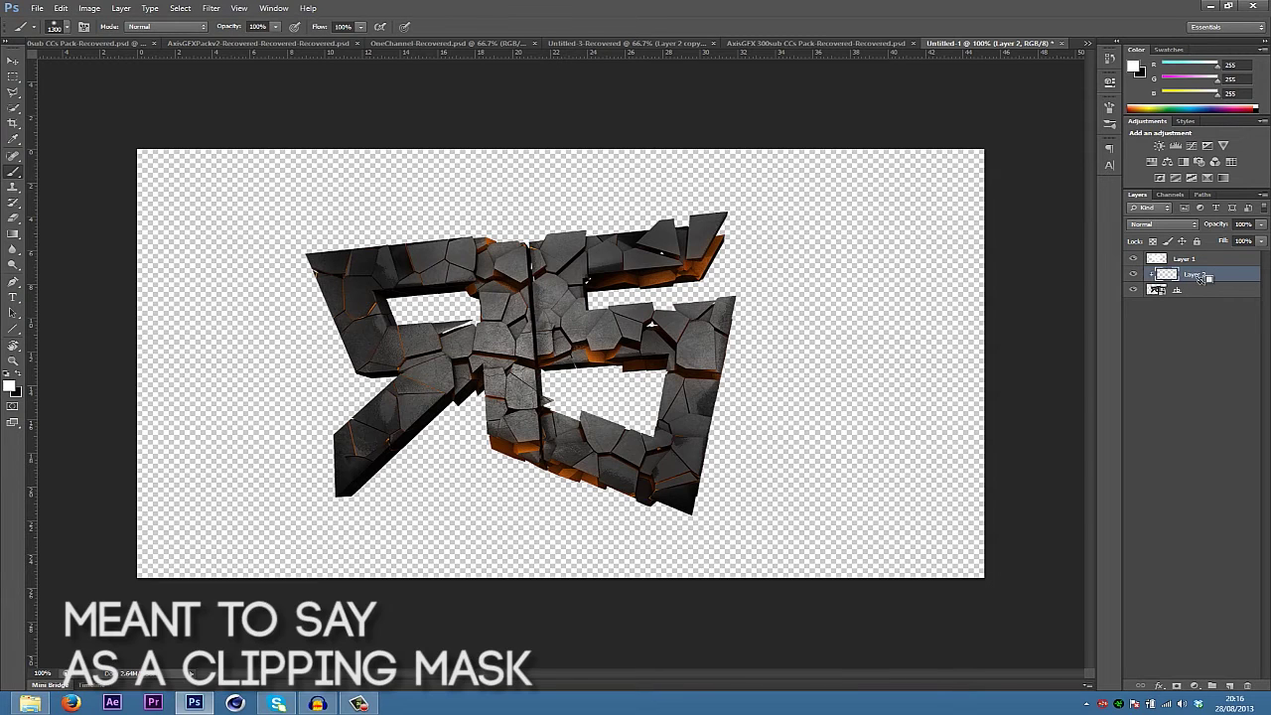
{"action": "left_click", "coordinate": [1172, 282], "text": "alt"}
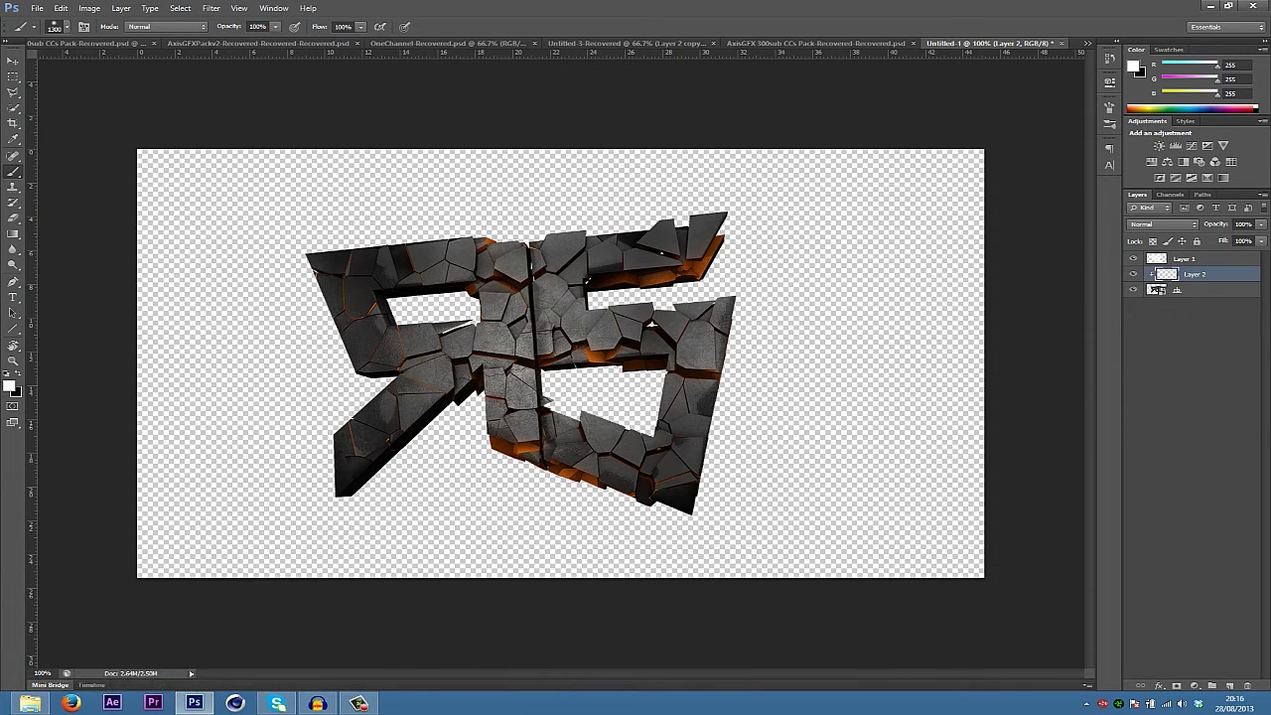
Fill Layer 2 with black in Overlay mode and erase it along the logo's left side
{"action": "key", "text": "d"}
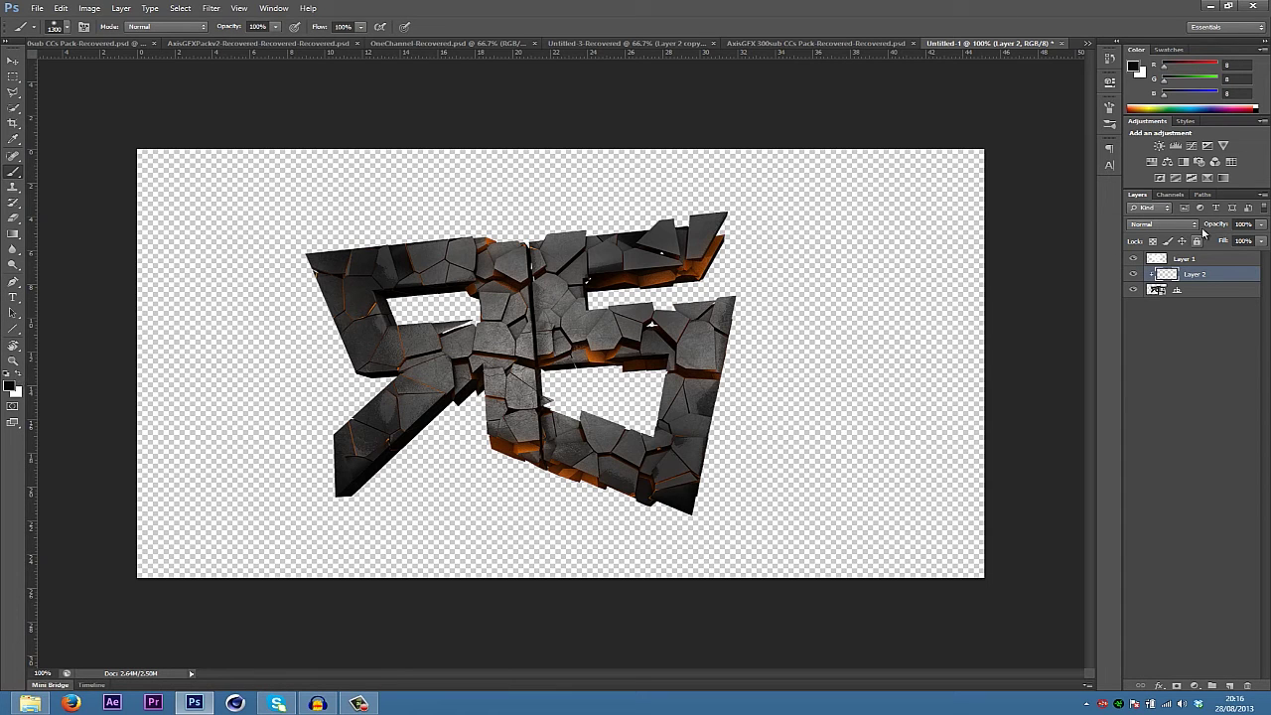
{"action": "left_click", "coordinate": [1186, 226]}
{"action": "left_click", "coordinate": [1147, 380]}
{"action": "key", "text": "alt+BackSpace"}
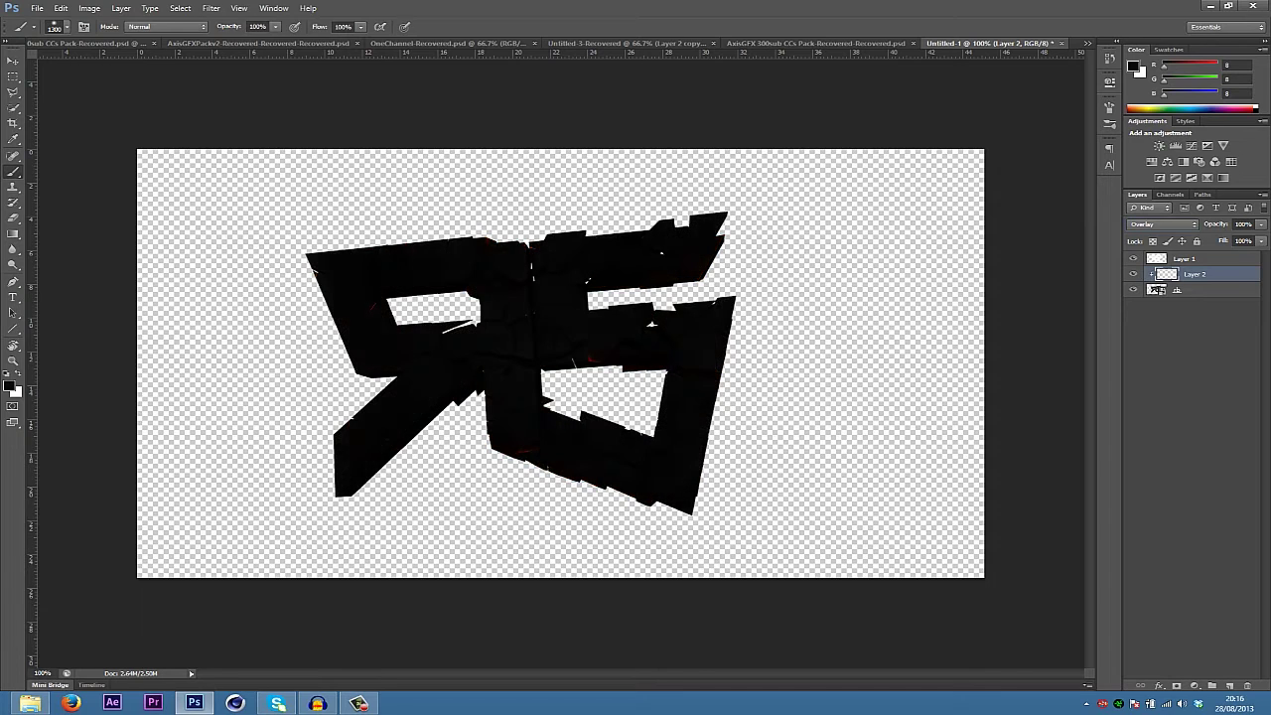
{"action": "key", "text": "e"}
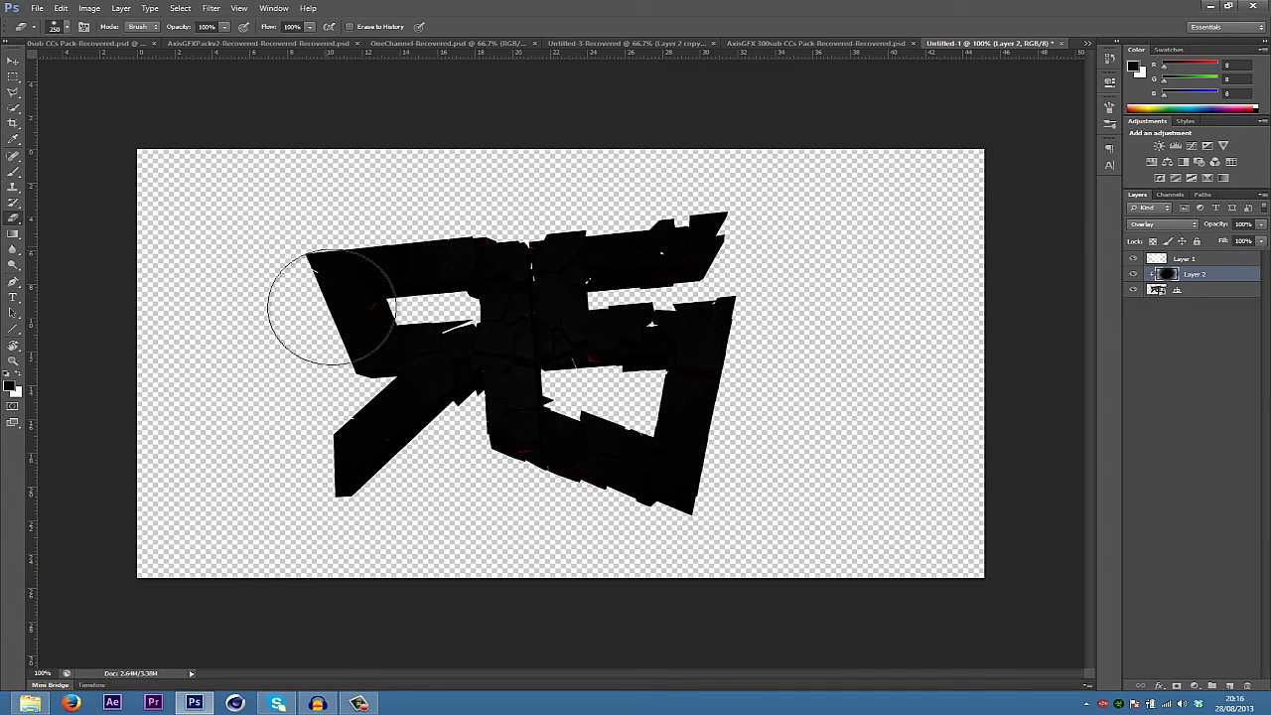
{"action": "left_click_drag", "start_coordinate": [312, 284], "coordinate": [355, 519]}
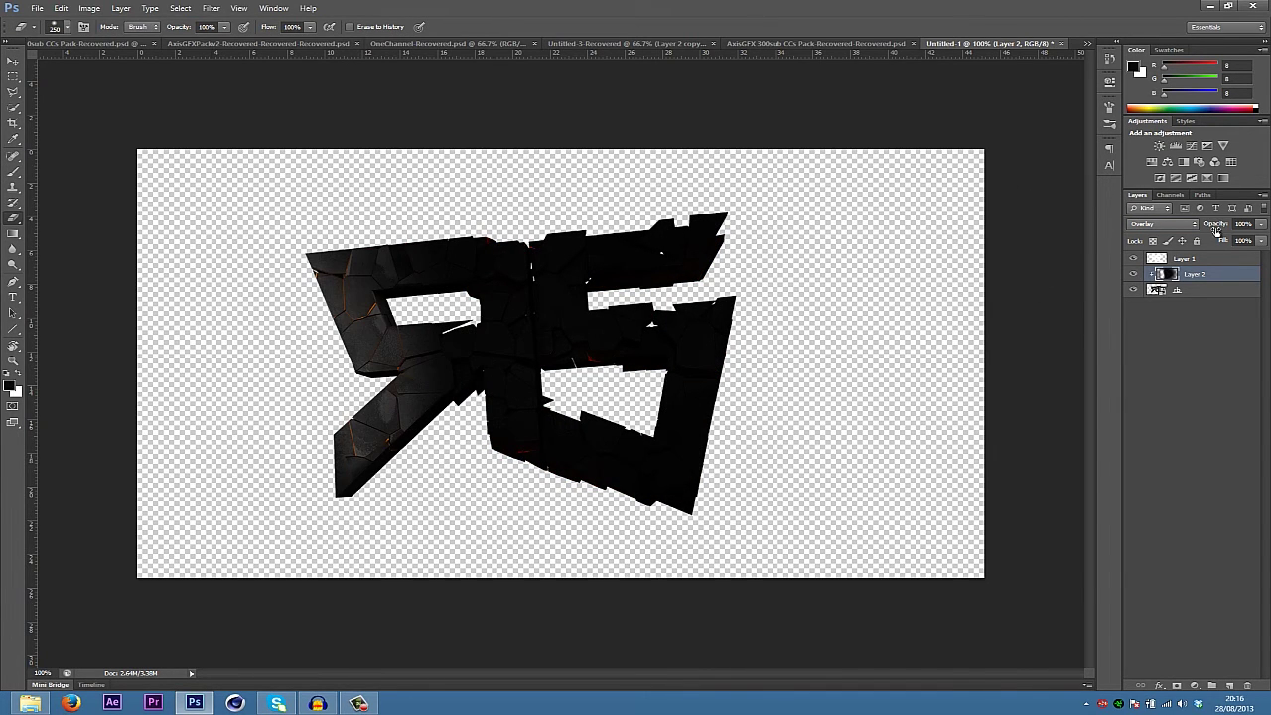
Lower Layer 2's opacity to 28% and compare it on and off
{"action": "left_click_drag", "start_coordinate": [1218, 228], "coordinate": [1176, 236]}
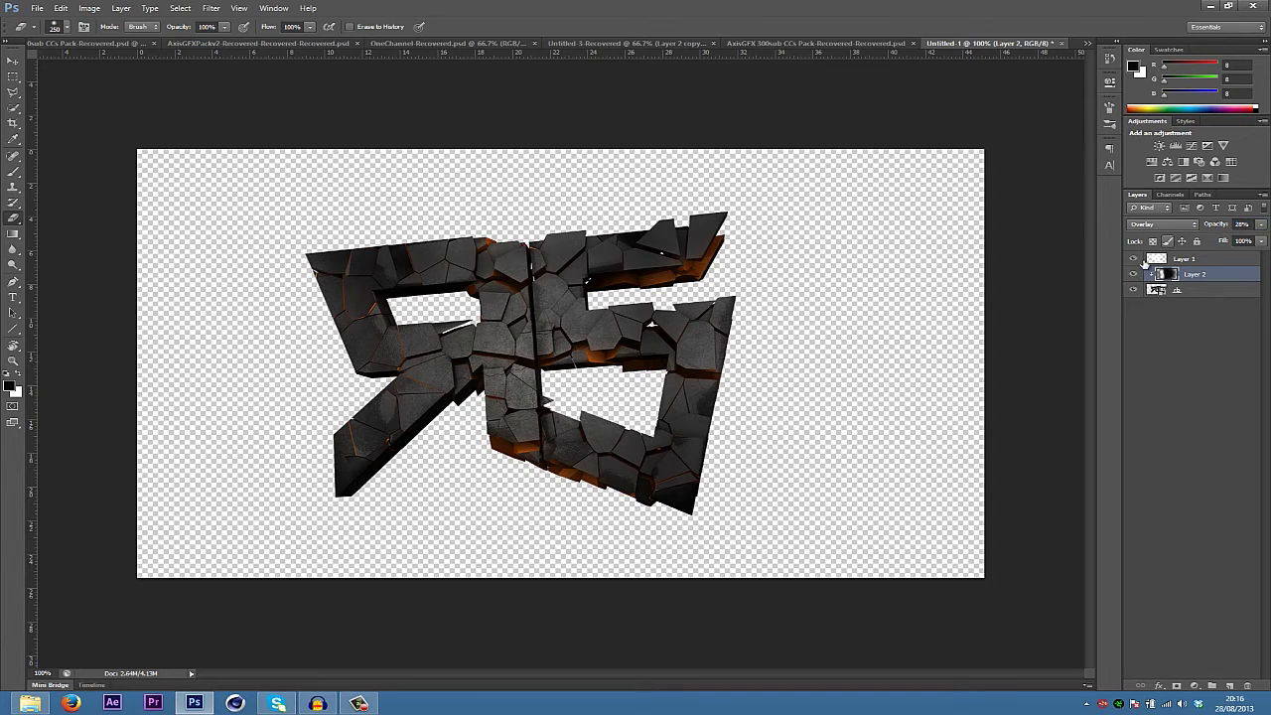
{"action": "left_click", "coordinate": [1134, 275]}
{"action": "left_click", "coordinate": [1134, 275]}
Merge all visible layers into Layer 1
{"action": "left_click", "coordinate": [1205, 260]}
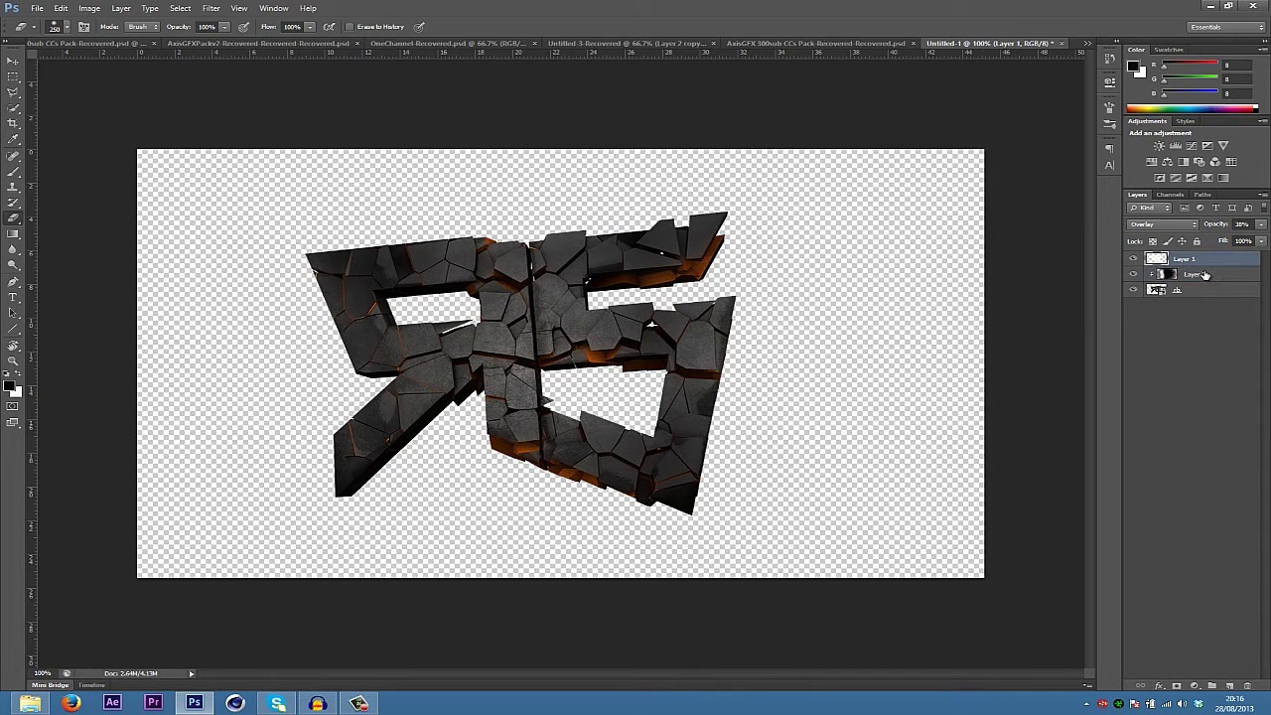
{"action": "left_click", "coordinate": [1204, 275], "text": "shift"}
{"action": "right_click", "coordinate": [1204, 275]}
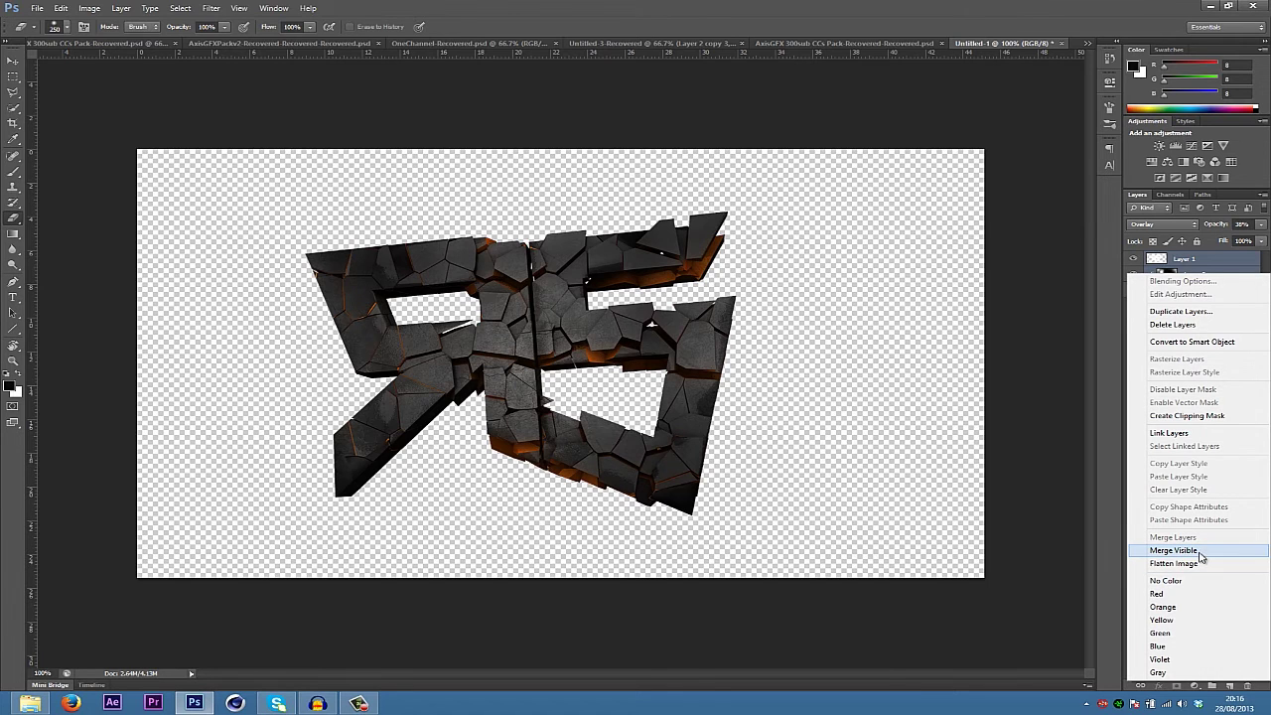
{"action": "key", "text": "Escape"}
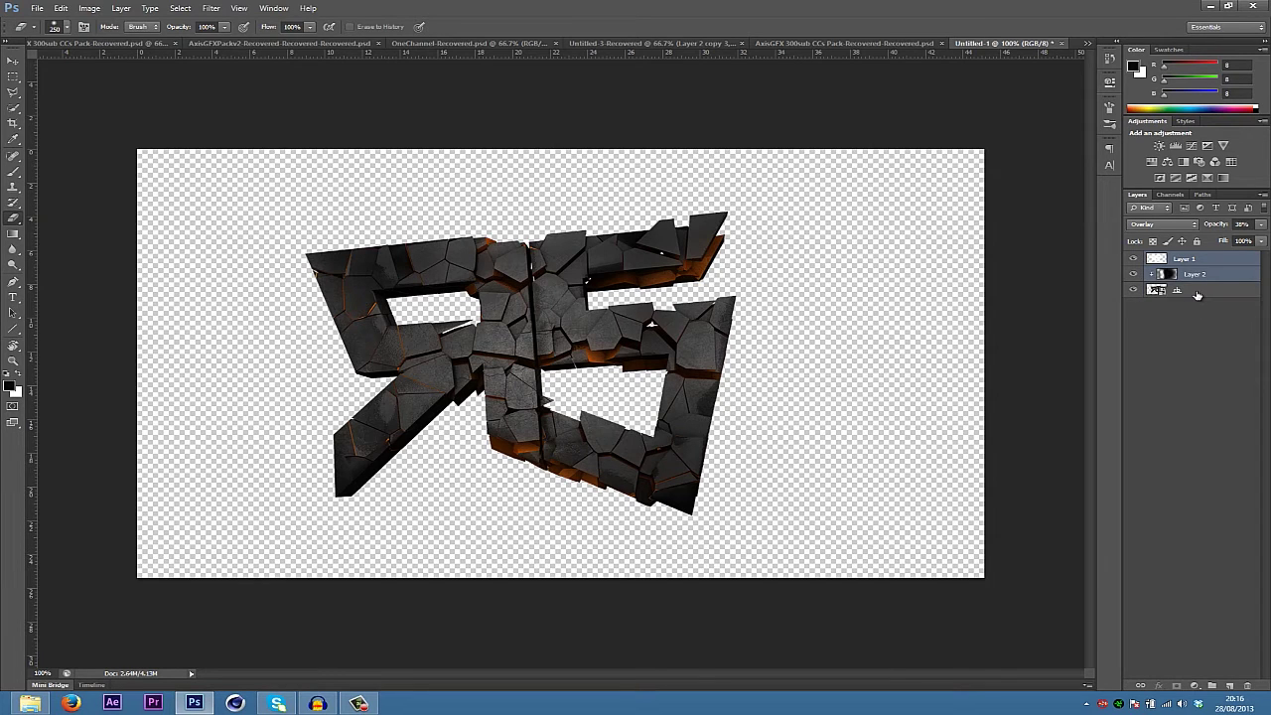
{"action": "right_click", "coordinate": [1197, 293]}
{"action": "left_click", "coordinate": [1108, 557]}
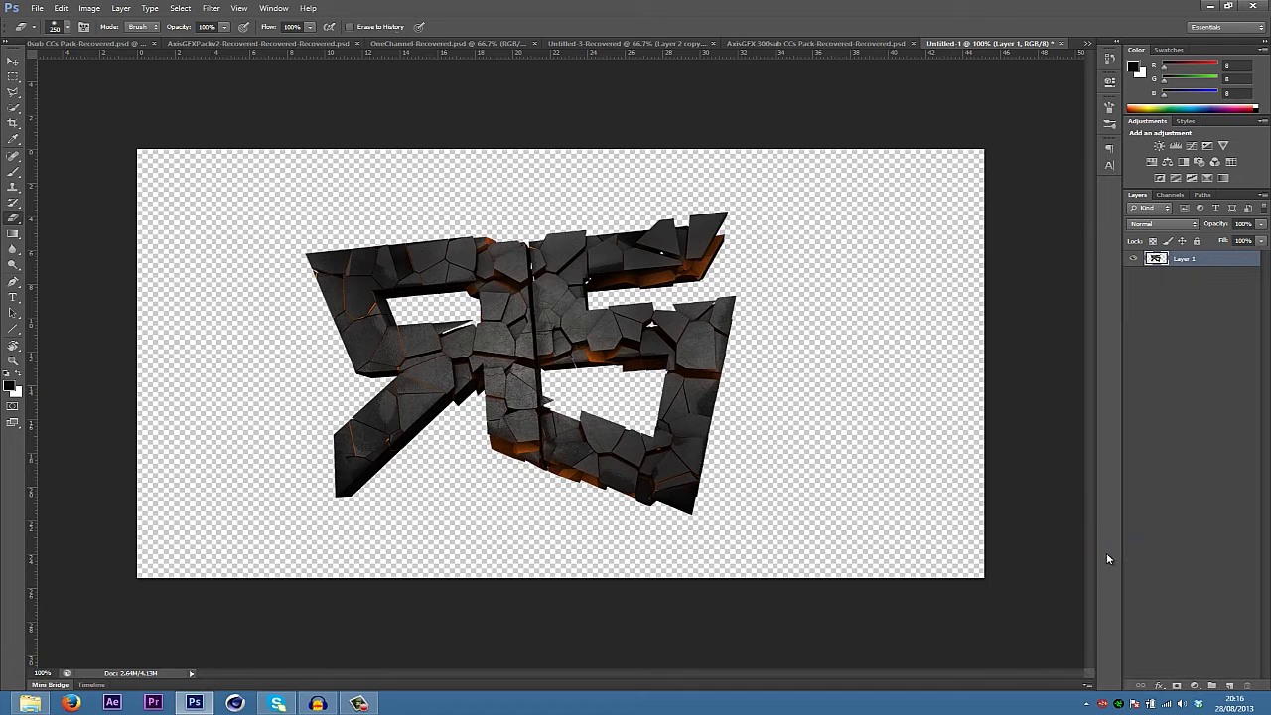
Add a new layer filled white in the logo's shape, set to Overlay at reduced opacity
{"action": "key", "text": "ctrl+shift+n"}
{"action": "key", "text": "Return"}
{"action": "key", "text": "b"}
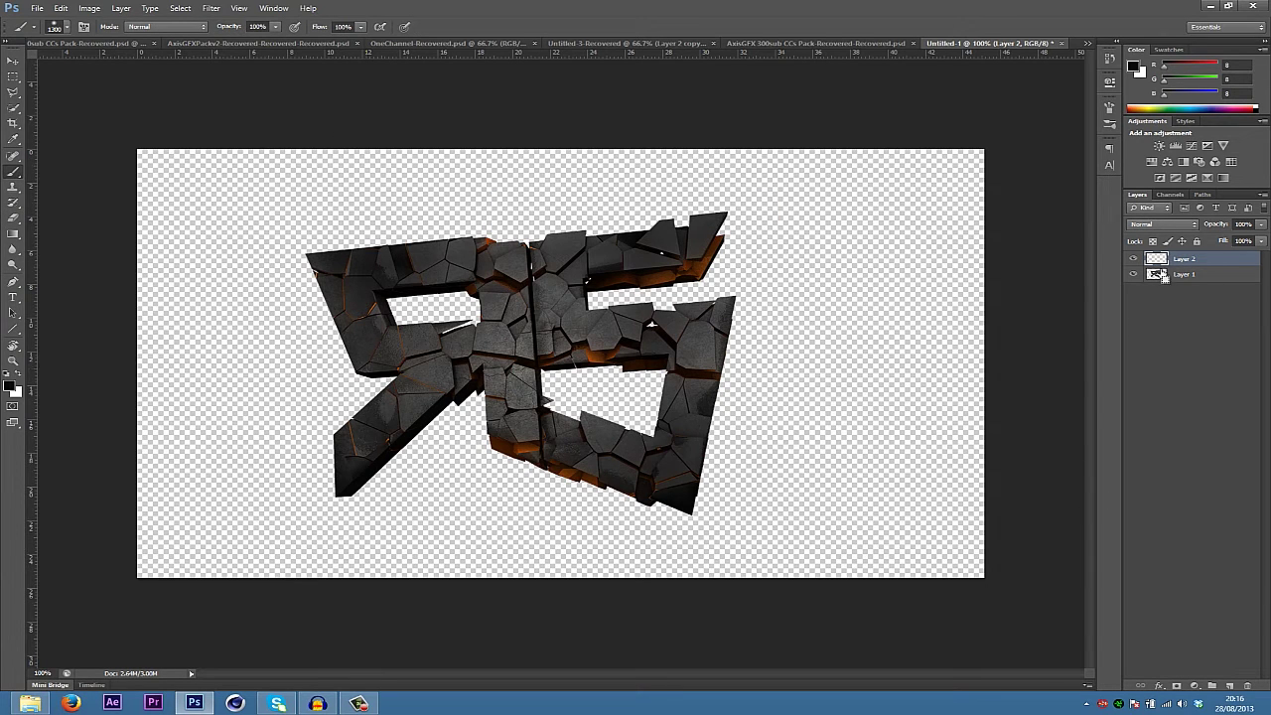
{"action": "left_click", "coordinate": [1156, 274], "text": "ctrl"}
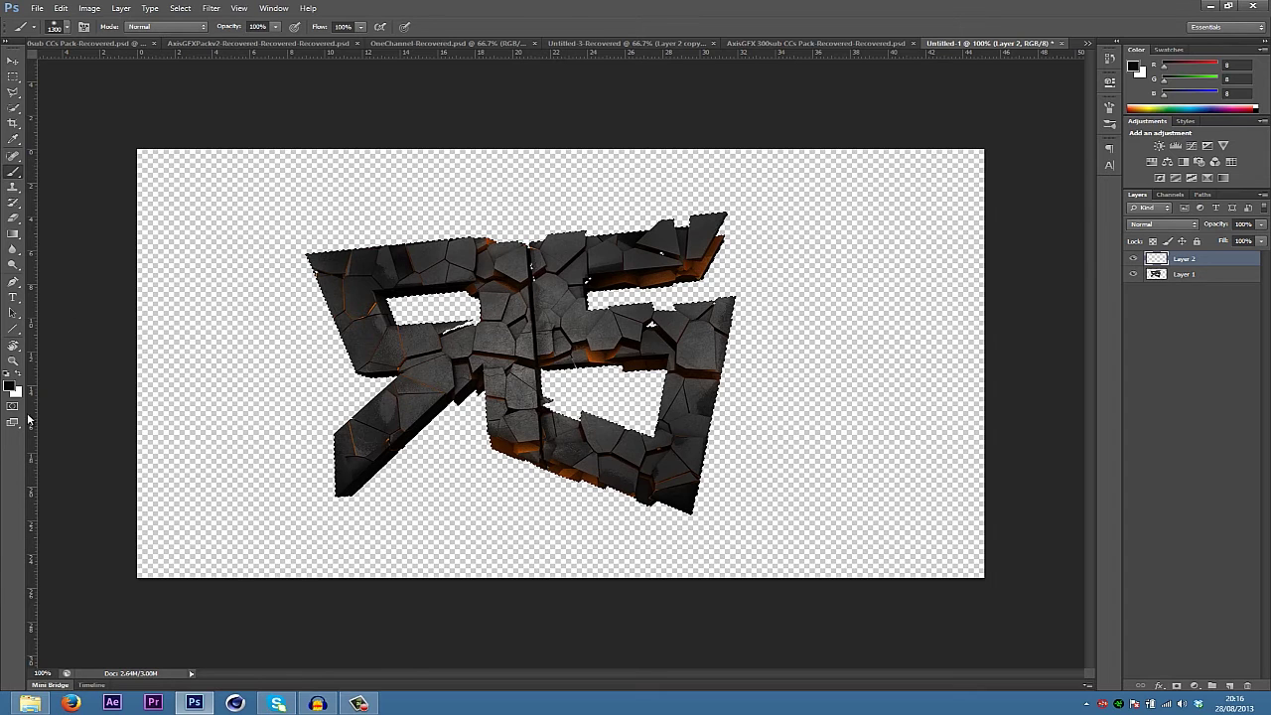
{"action": "left_click", "coordinate": [20, 381]}
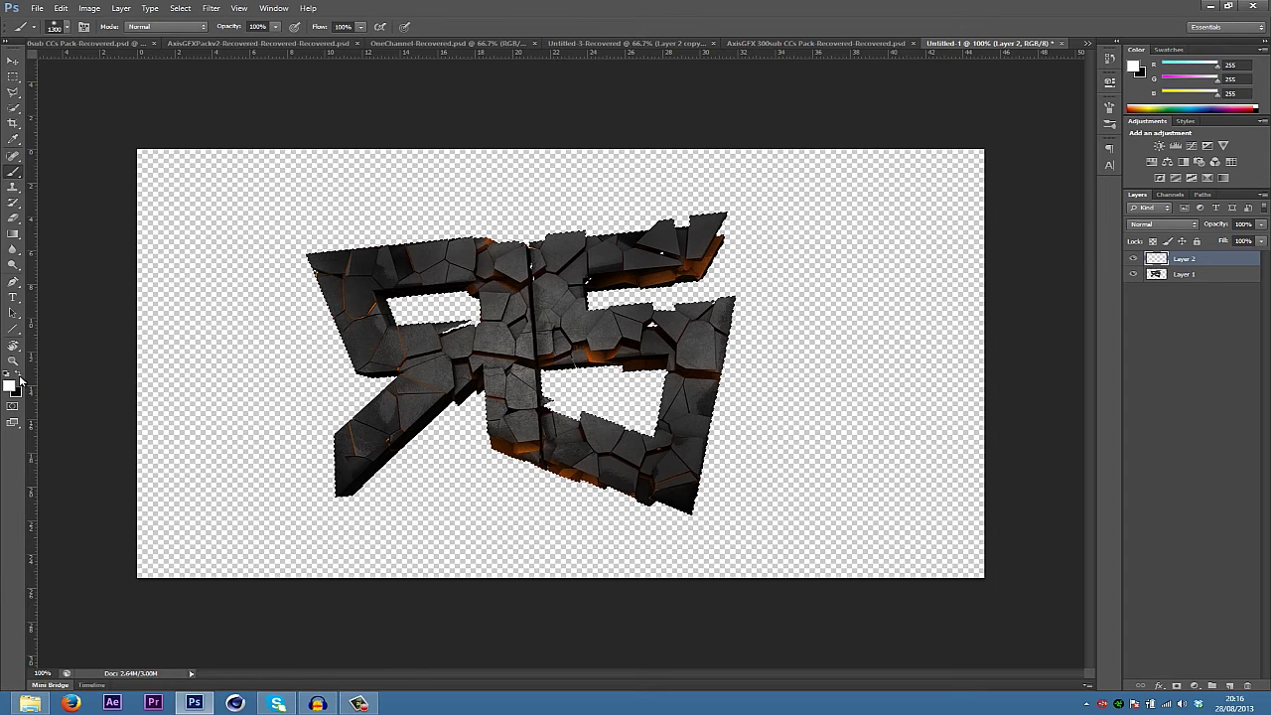
{"action": "left_click", "coordinate": [13, 60]}
{"action": "key", "text": "alt+BackSpace"}
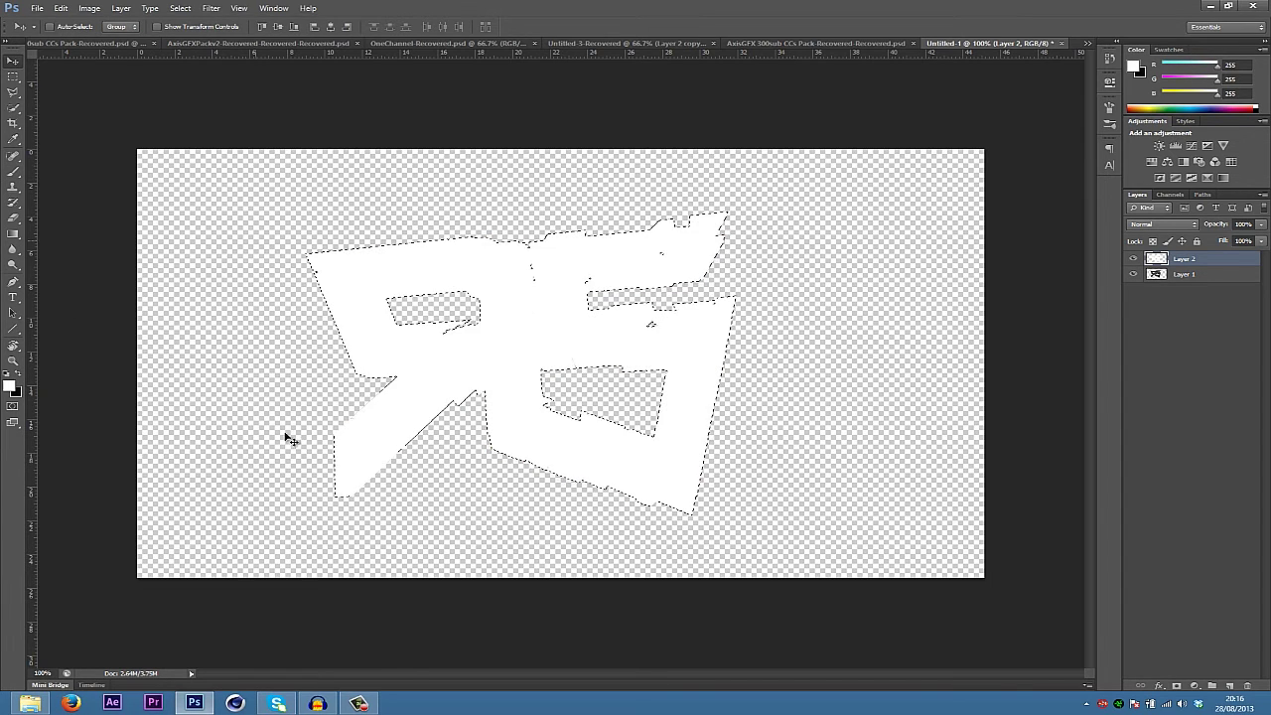
{"action": "left_click", "coordinate": [1182, 230]}
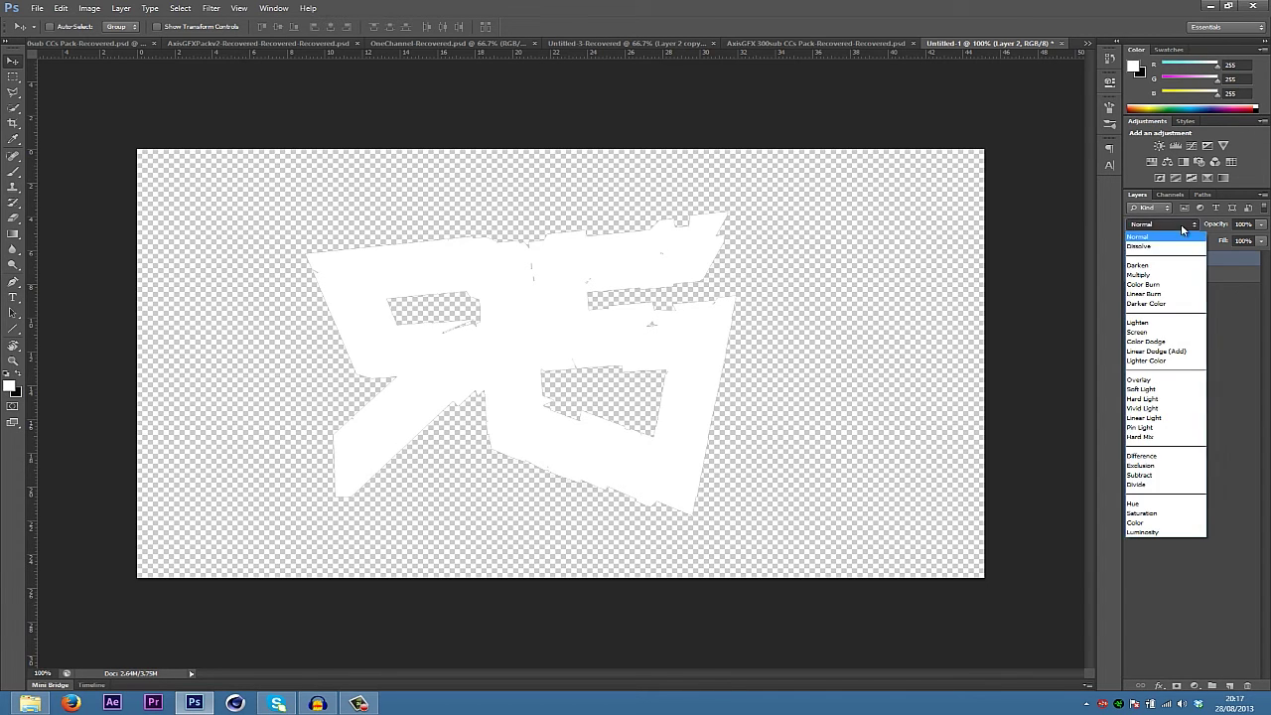
{"action": "left_click", "coordinate": [1152, 380]}
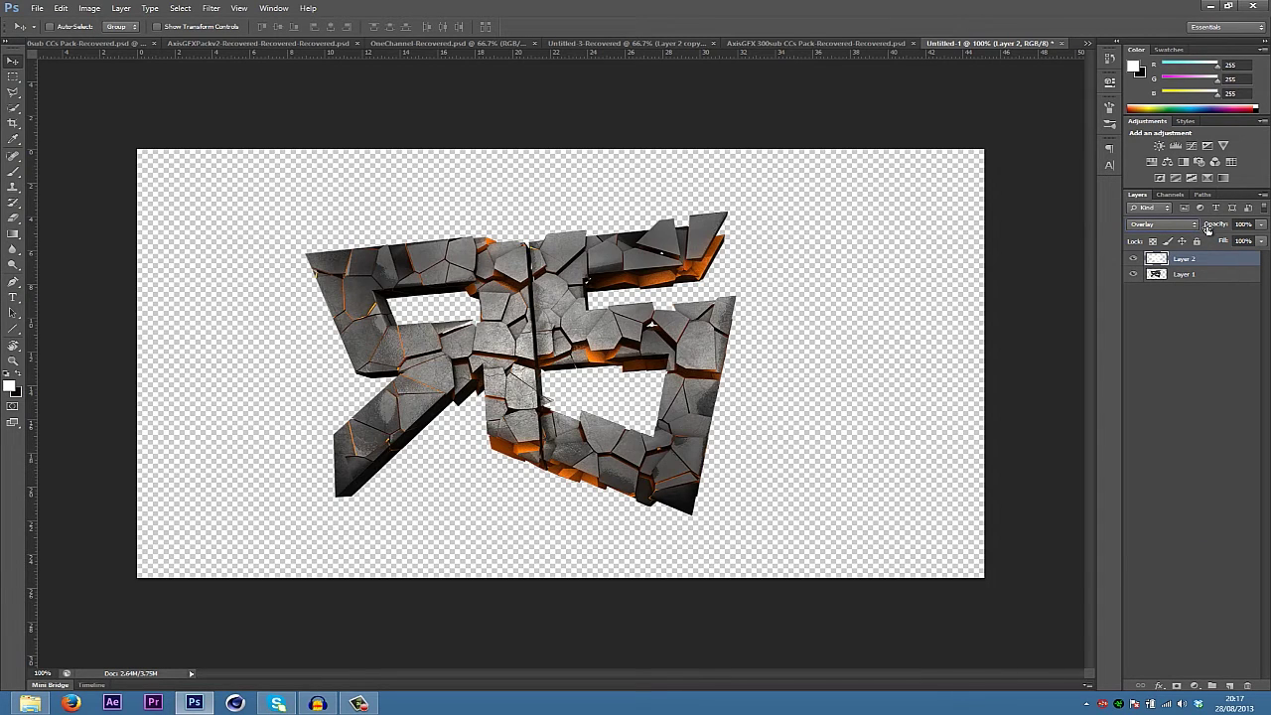
{"action": "left_click_drag", "start_coordinate": [1208, 229], "coordinate": [1158, 235]}
Merge the white layer down into Layer 2 and duplicate it as Layer 2 copy
{"action": "left_click", "coordinate": [1205, 274]}
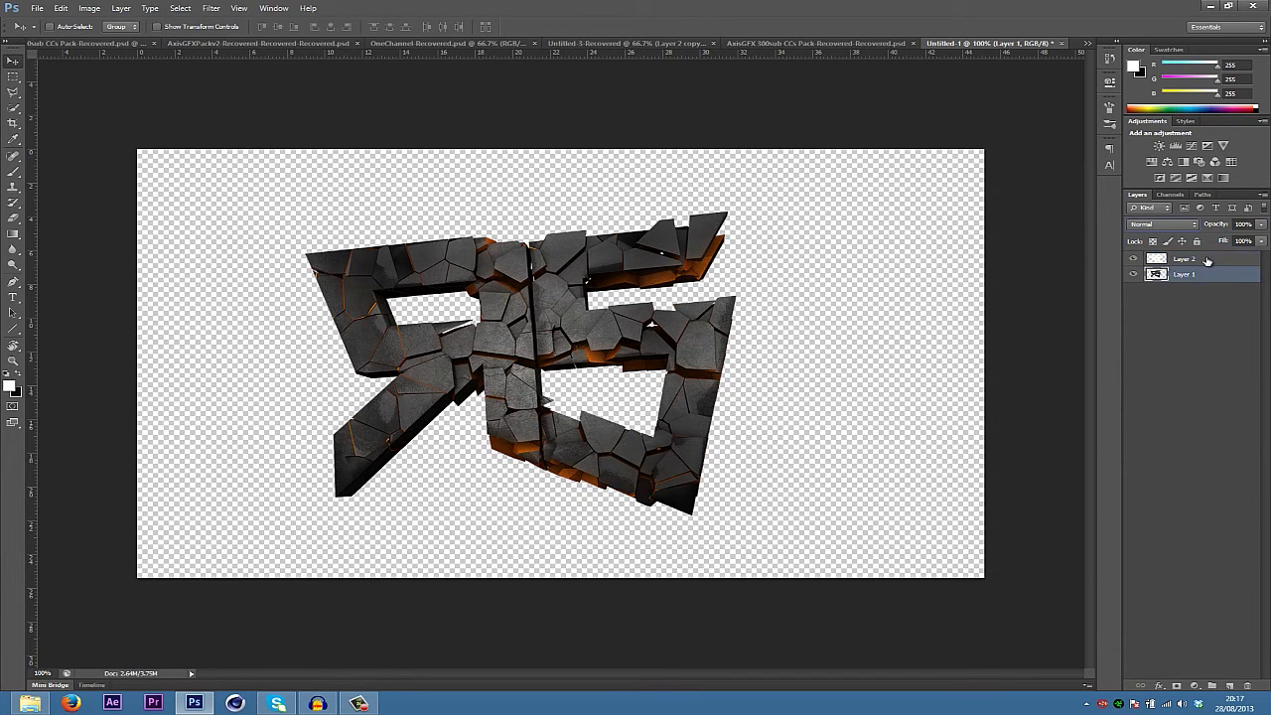
{"action": "right_click", "coordinate": [1207, 259]}
{"action": "left_click", "coordinate": [1197, 530]}
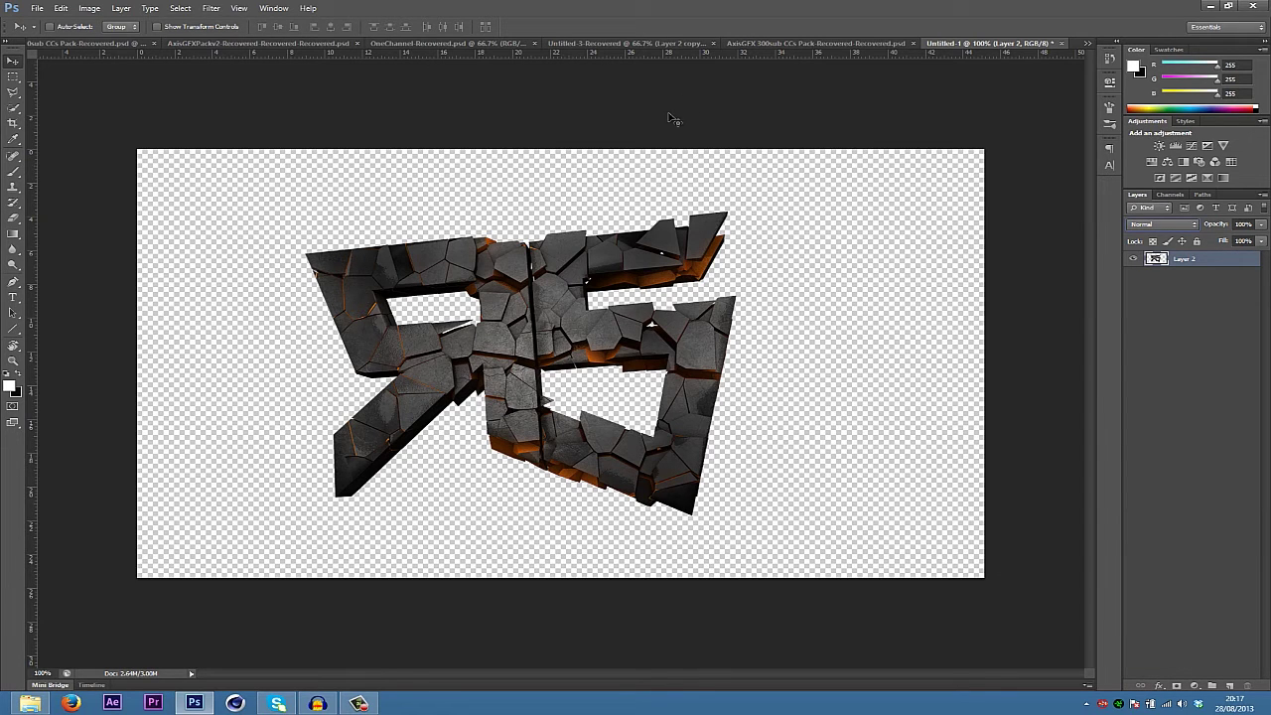
{"action": "key", "text": "ctrl+j"}
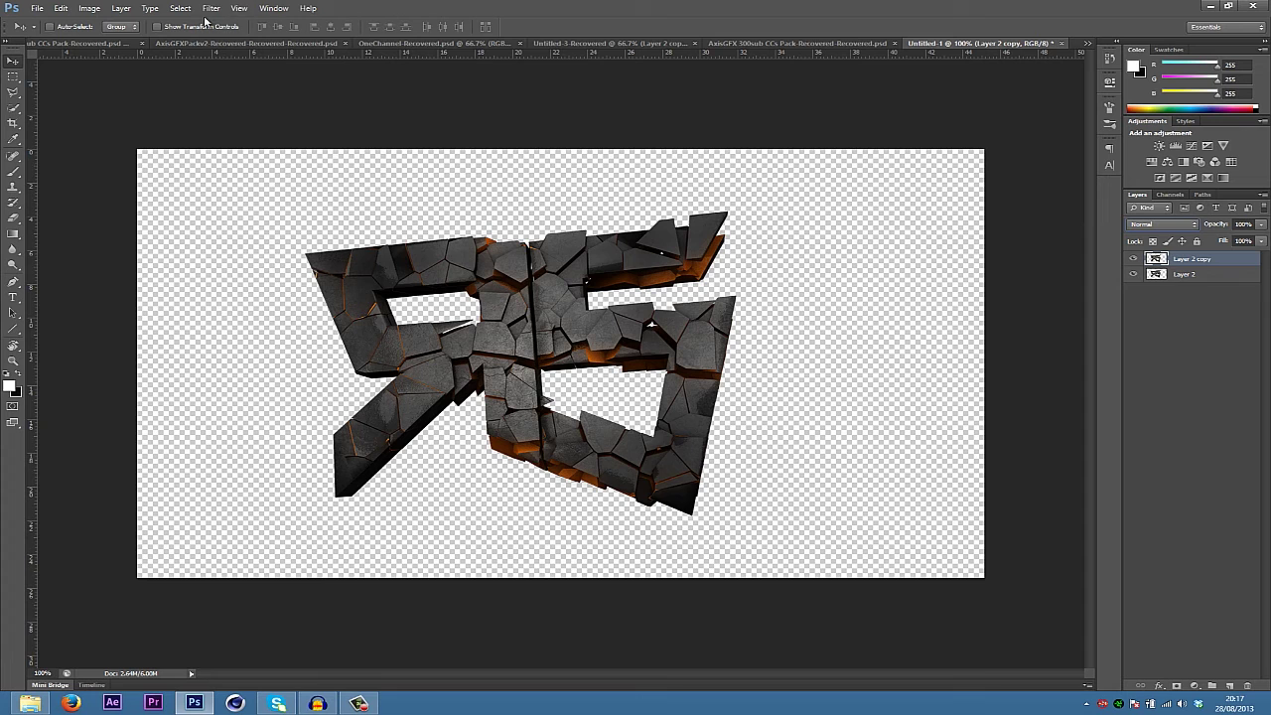
Apply Glowing Edges from the Filter Gallery with Edge Width 1, Edge Brightness 2, Smoothness 15
{"action": "left_click", "coordinate": [211, 8]}
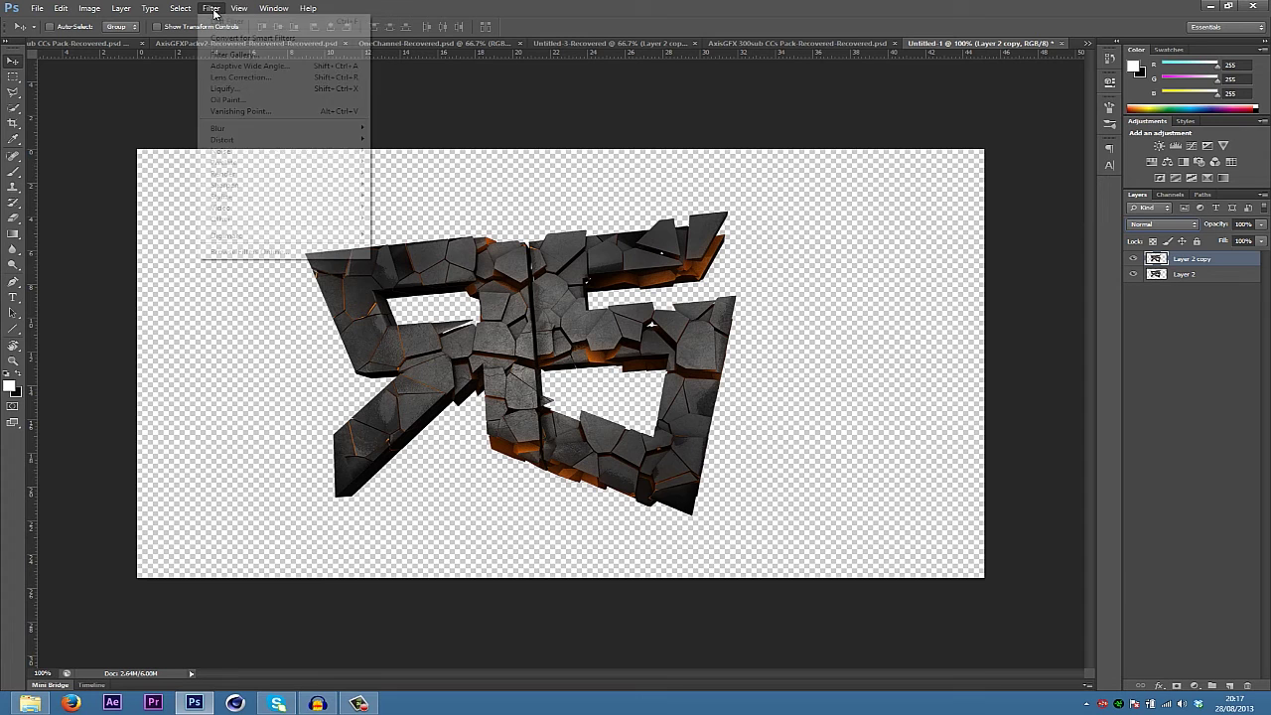
{"action": "left_click", "coordinate": [275, 56]}
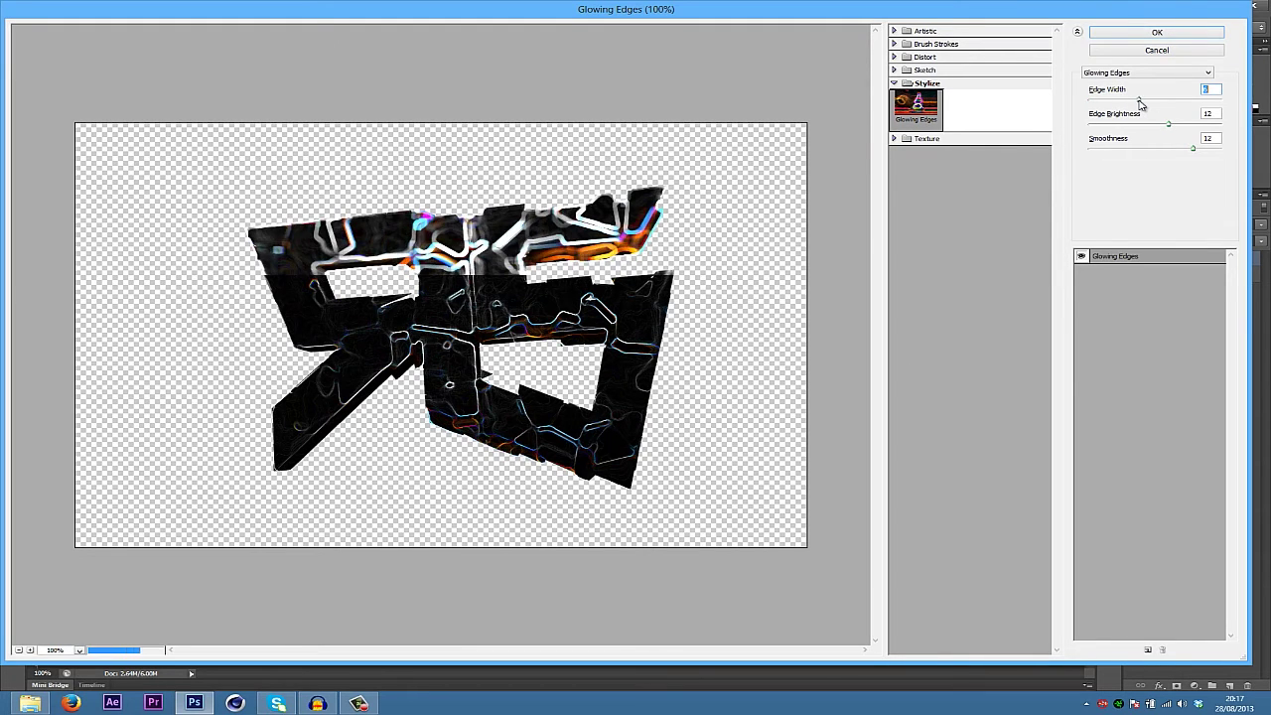
{"action": "left_click_drag", "start_coordinate": [1168, 123], "coordinate": [1119, 122]}
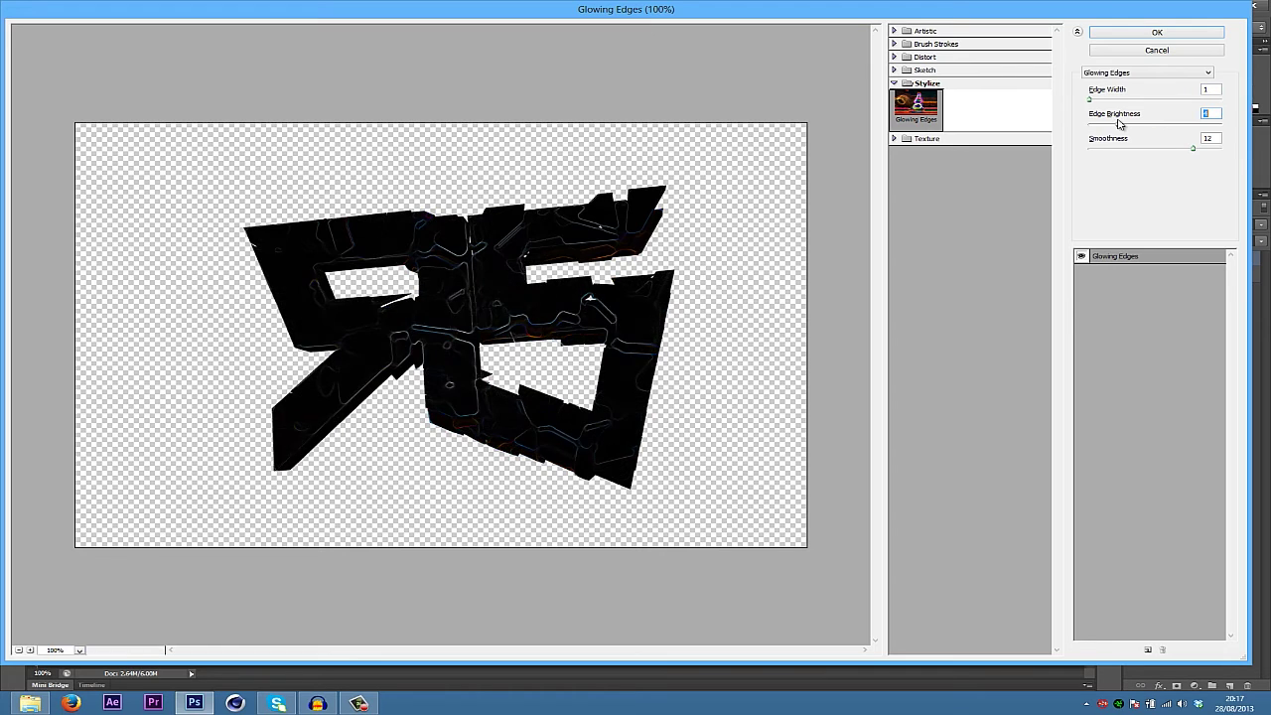
{"action": "type", "text": "13"}
{"action": "key", "text": "Tab"}
{"action": "type", "text": "7"}
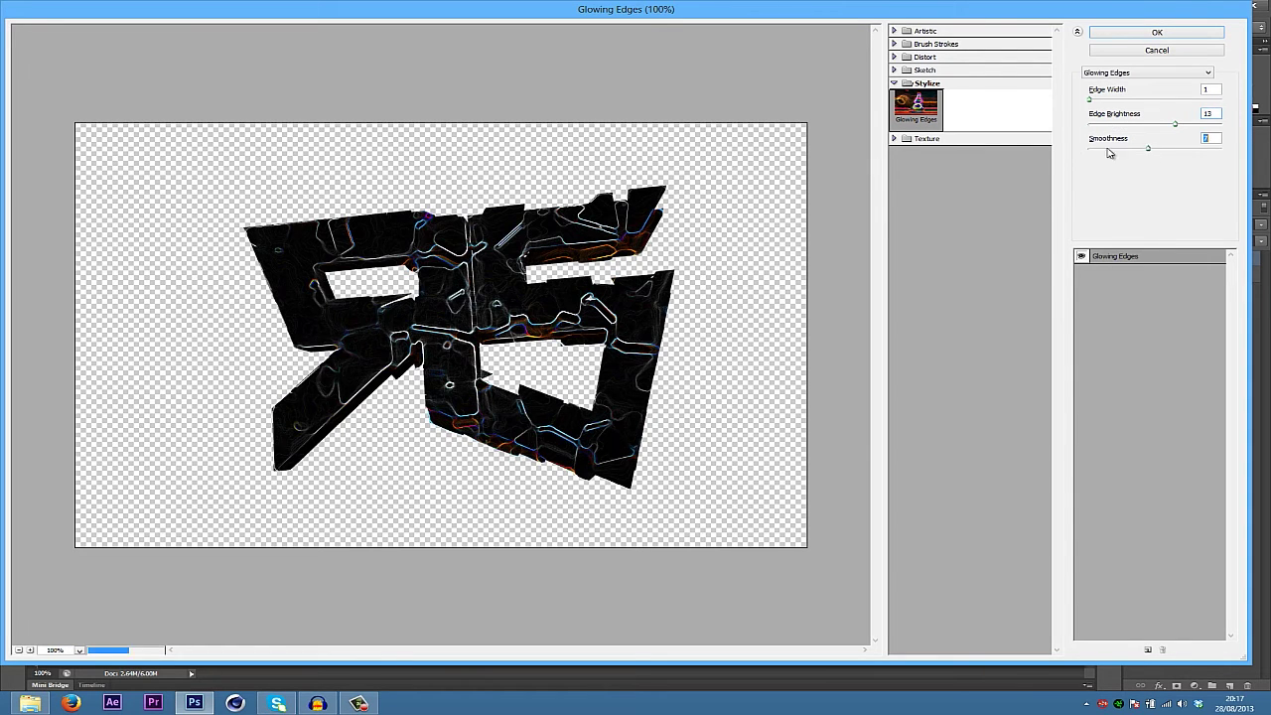
{"action": "left_click_drag", "start_coordinate": [1148, 148], "coordinate": [1213, 146]}
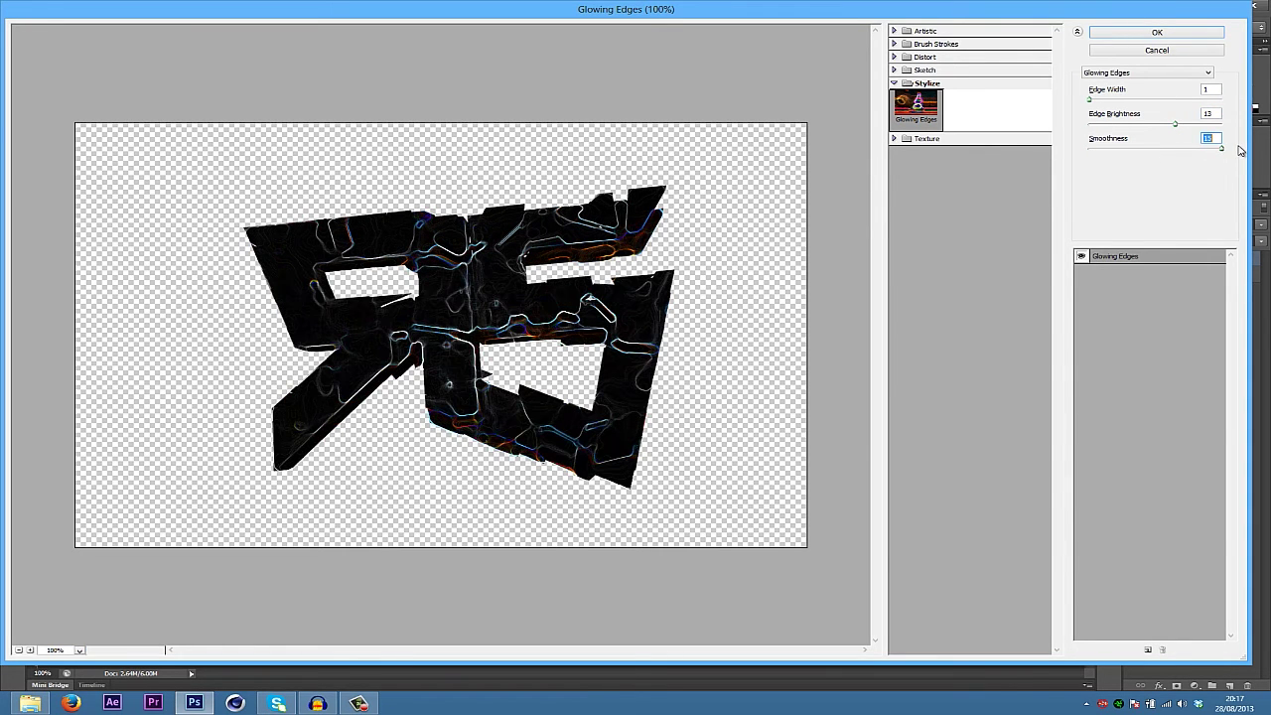
{"action": "left_click", "coordinate": [1092, 100]}
{"action": "left_click_drag", "start_coordinate": [1174, 123], "coordinate": [1102, 128]}
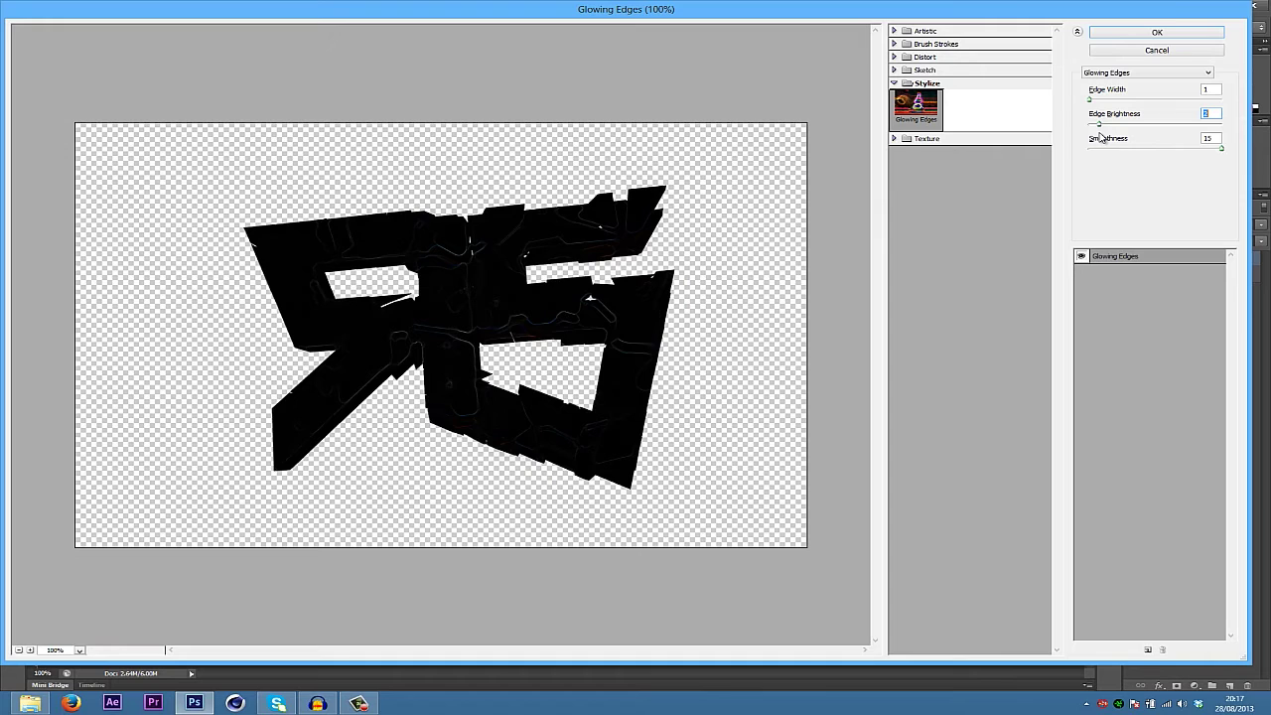
{"action": "left_click", "coordinate": [1166, 33]}
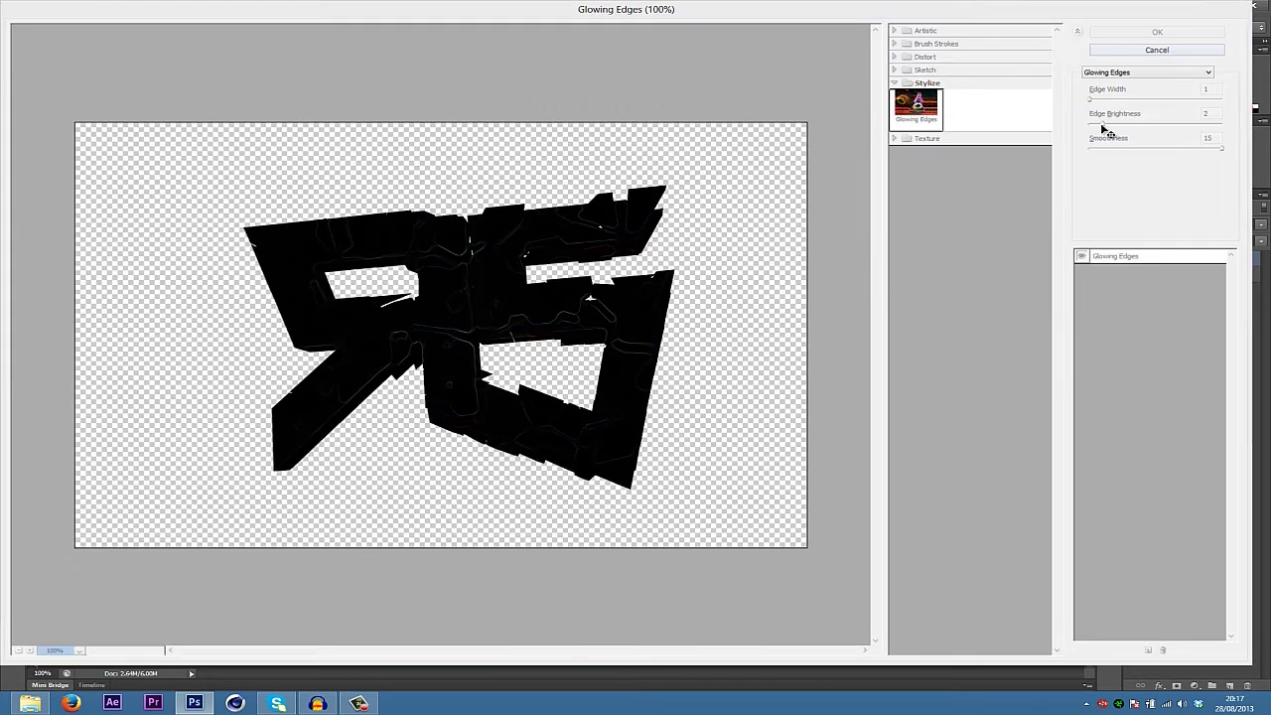
Set the glowing-edges copy to Screen blending at 64% opacity
{"action": "left_click", "coordinate": [1180, 226]}
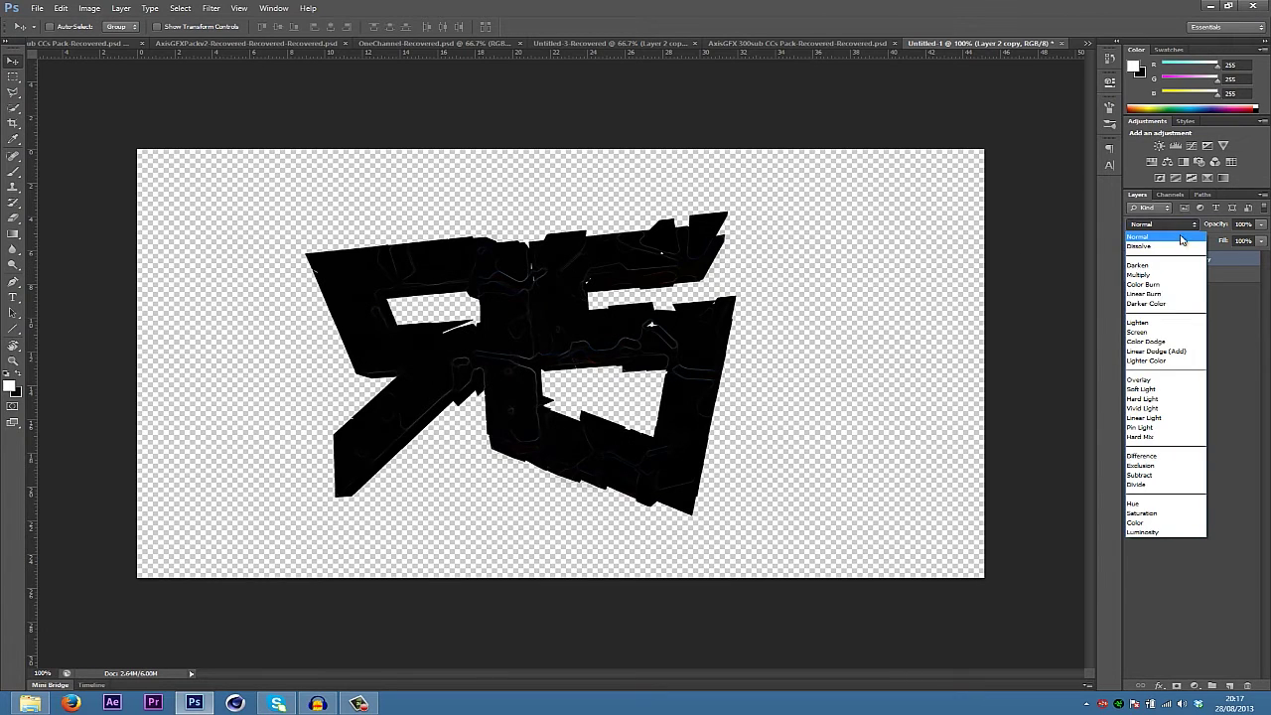
{"action": "left_click", "coordinate": [1157, 332]}
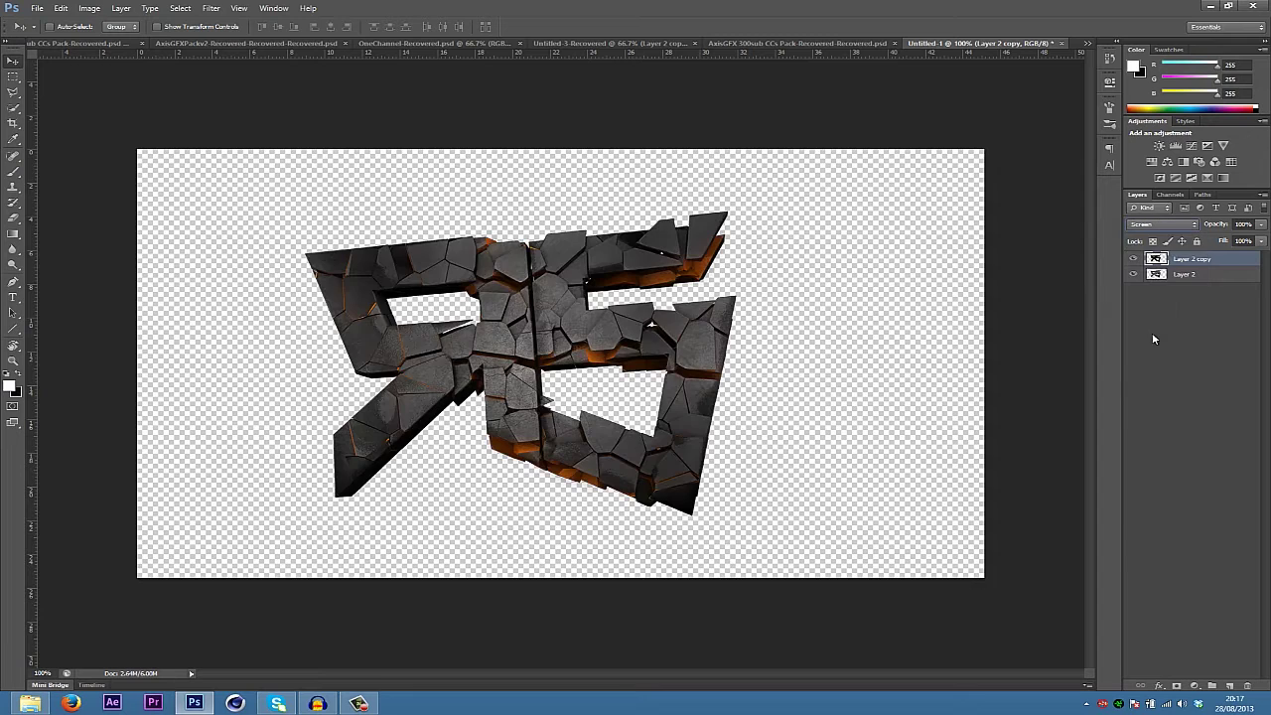
{"action": "left_click", "coordinate": [1132, 259]}
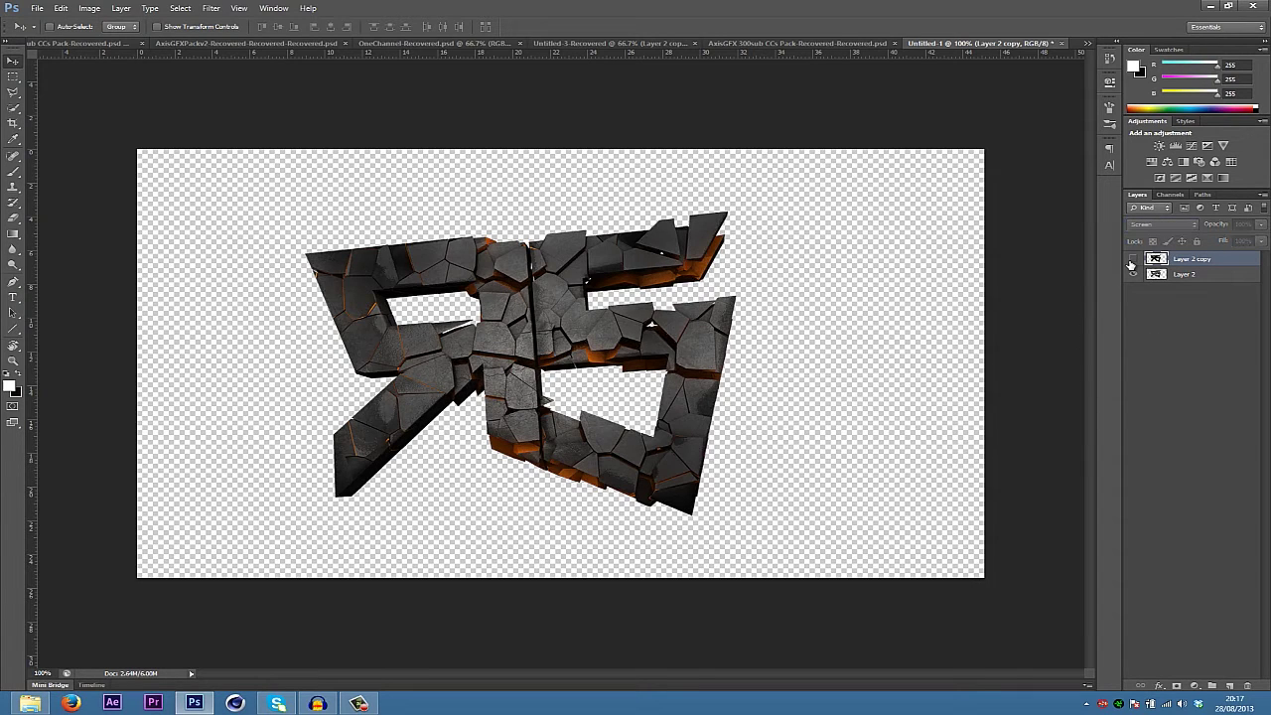
{"action": "left_click", "coordinate": [1133, 259]}
{"action": "mouse_move", "coordinate": [1217, 225]}
{"action": "left_mouse_down"}
{"action": "mouse_move", "coordinate": [1197, 228]}
{"action": "mouse_move", "coordinate": [1210, 230]}
{"action": "left_mouse_up"}
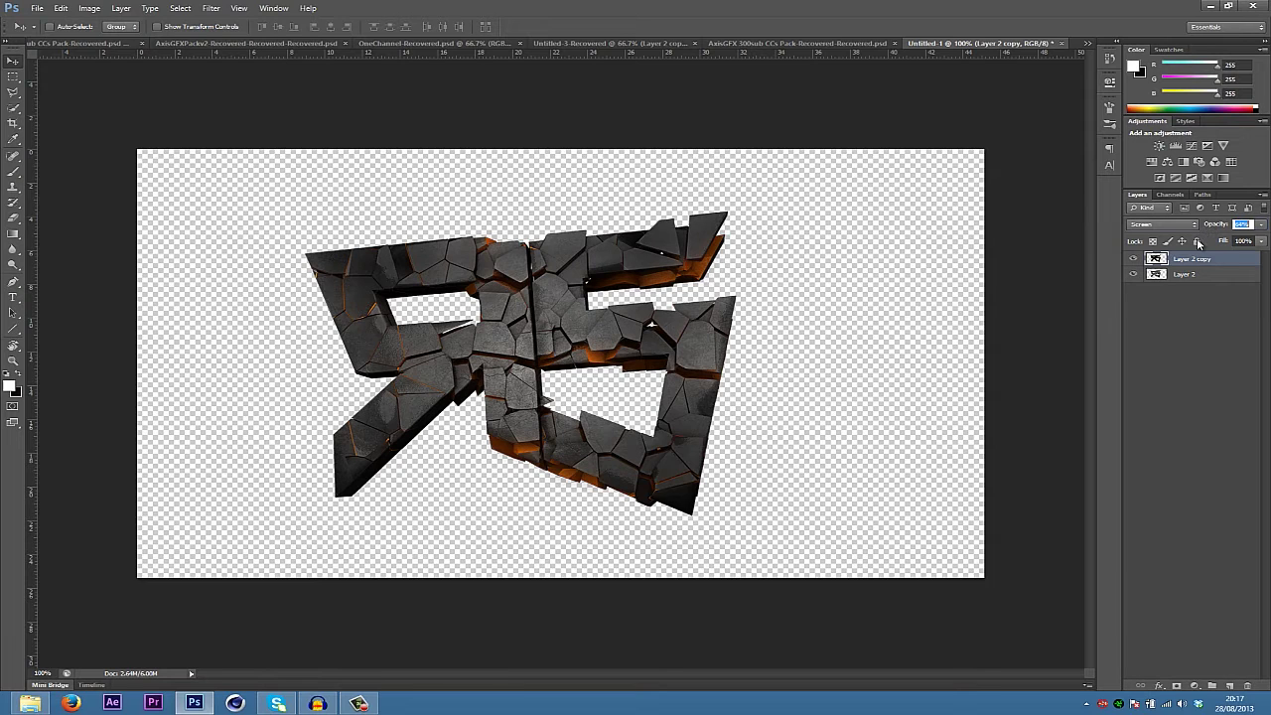
Merge the copy down into Layer 2 and select Layer 2
{"action": "right_click", "coordinate": [1211, 260]}
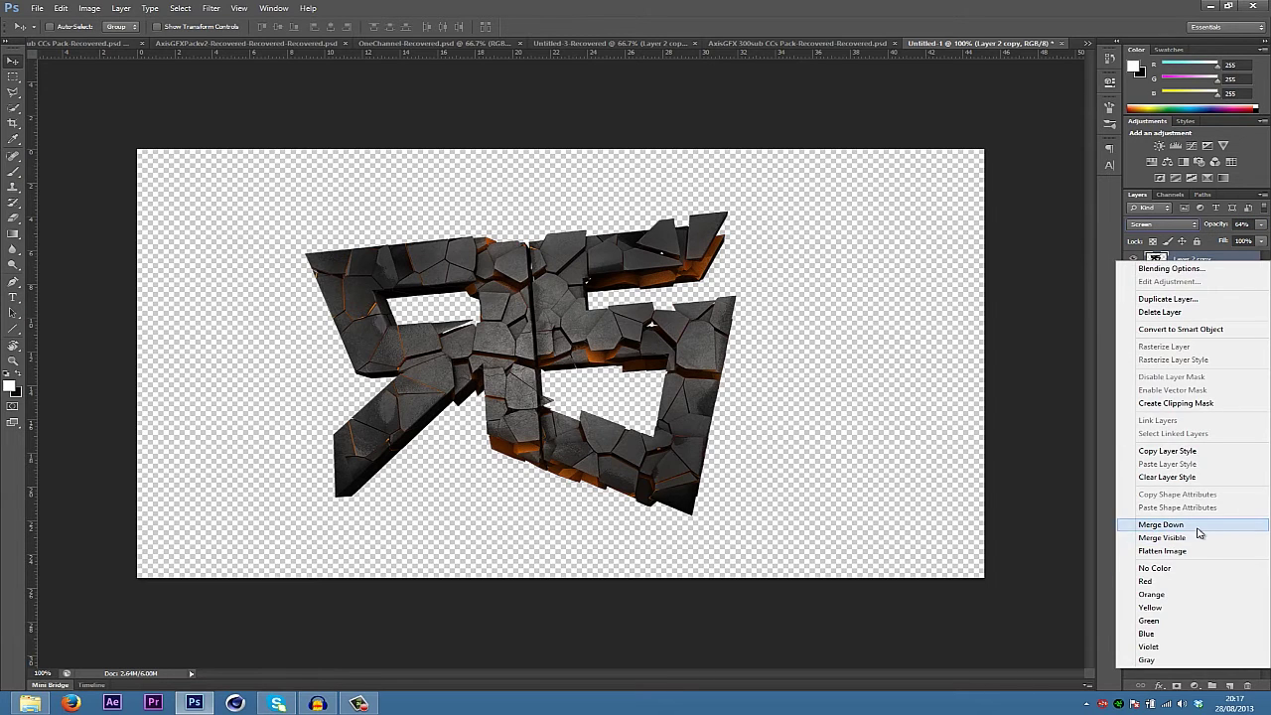
{"action": "left_click", "coordinate": [1196, 525]}
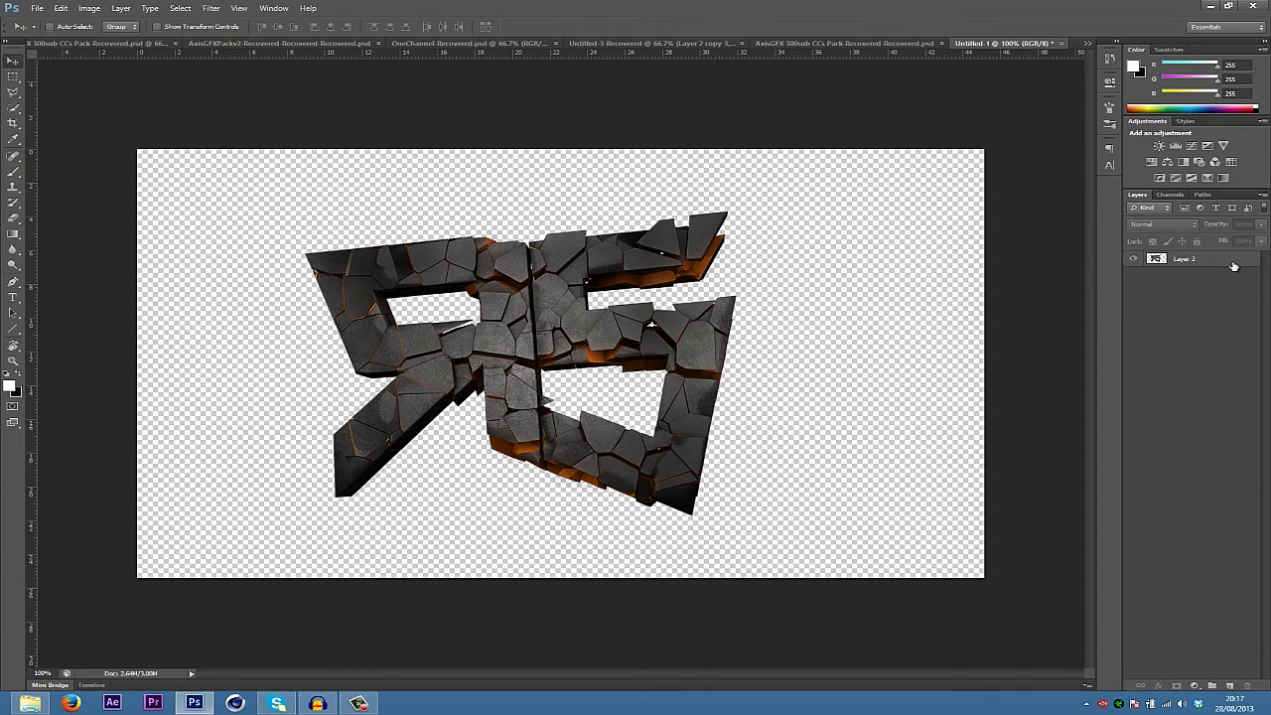
{"action": "left_click", "coordinate": [1233, 266]}
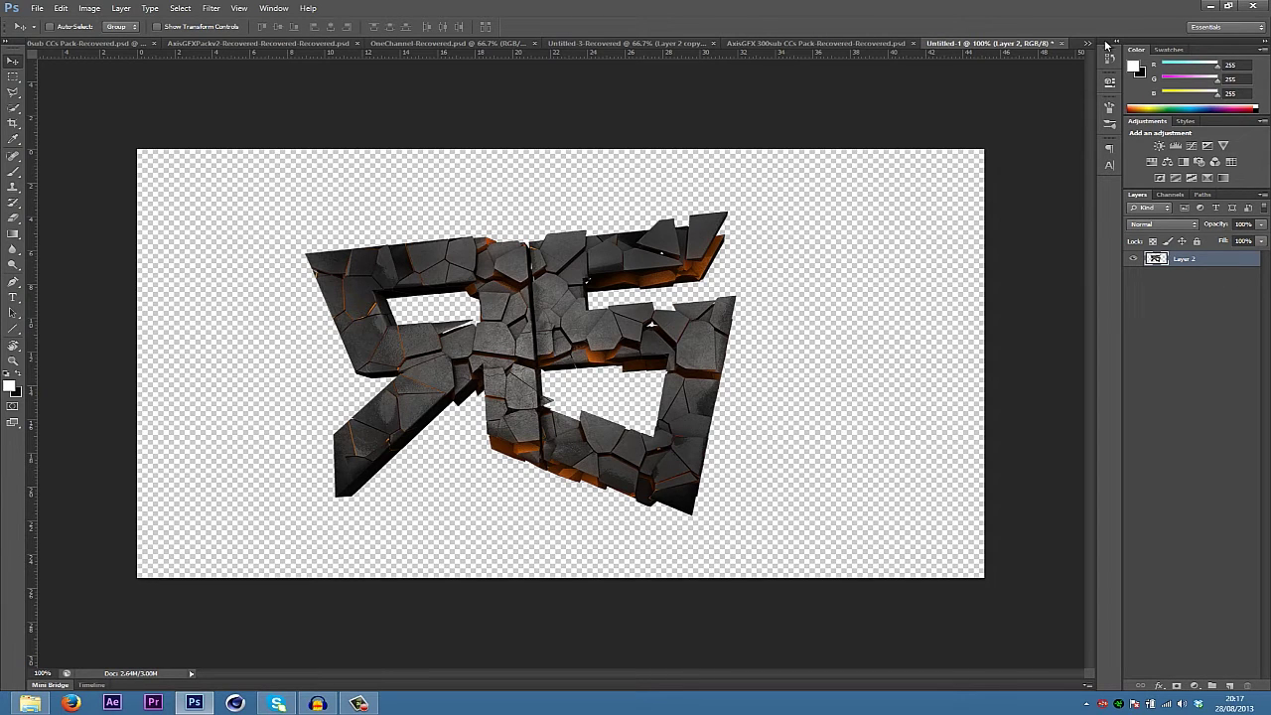
Create an empty Group 1 above Layer 2, cancelling a trial gradient fill layer
{"action": "left_click", "coordinate": [1212, 687]}
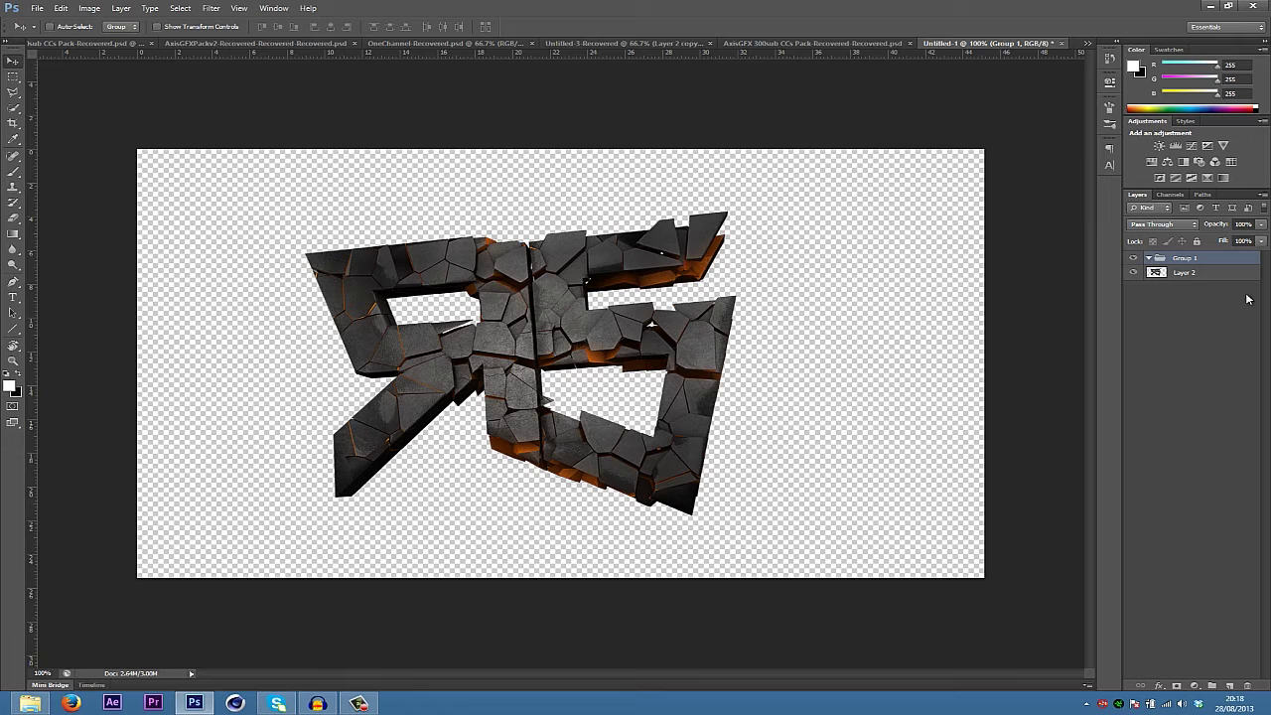
{"action": "left_click", "coordinate": [1194, 685]}
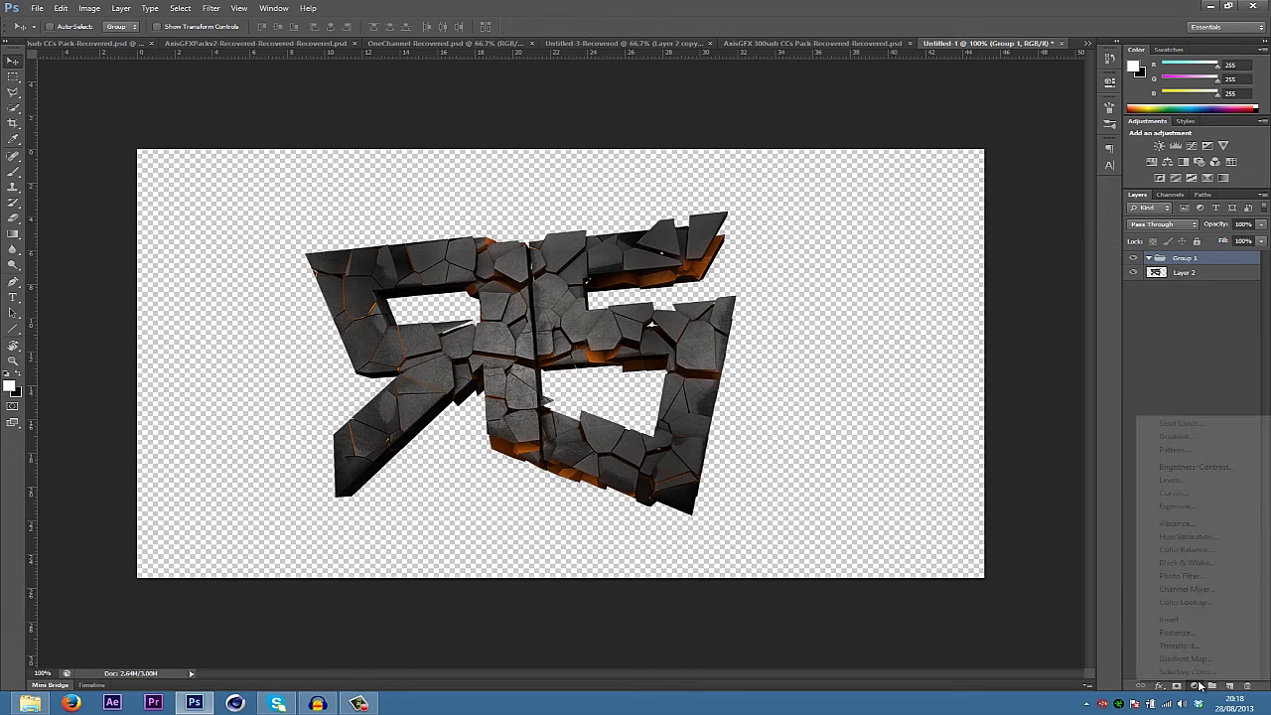
{"action": "left_click", "coordinate": [1197, 438]}
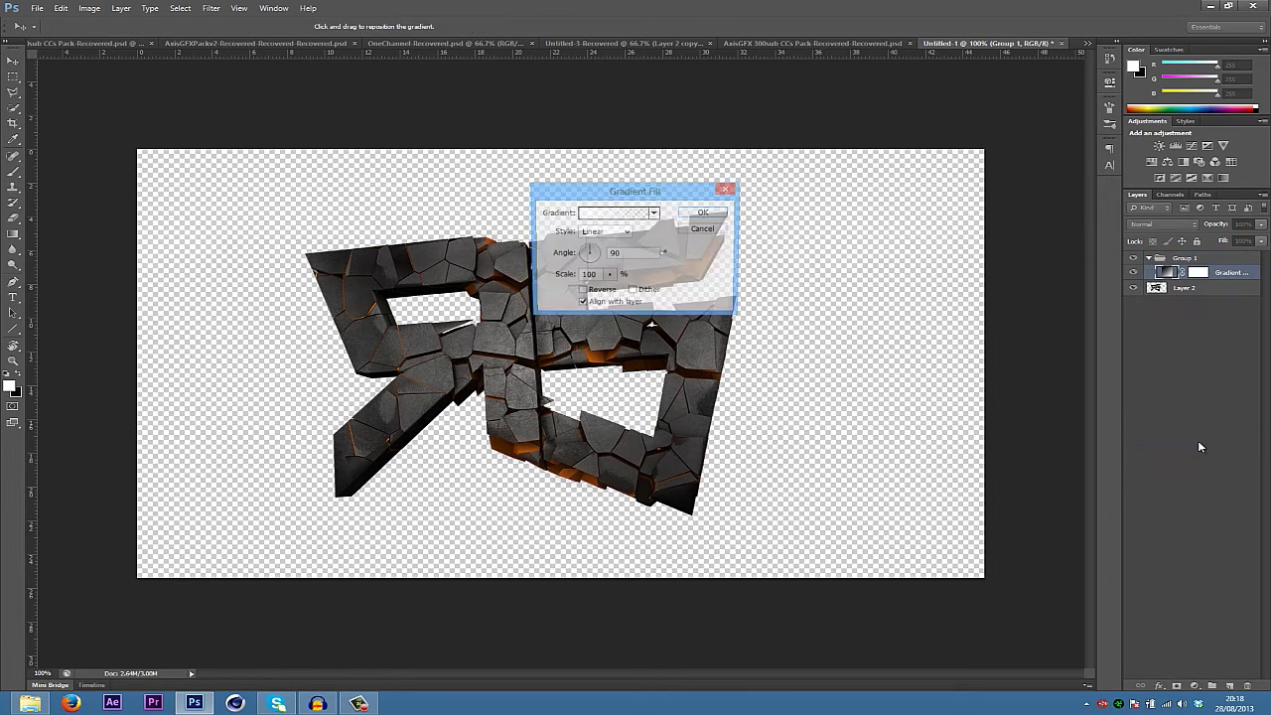
{"action": "key", "text": "Escape"}
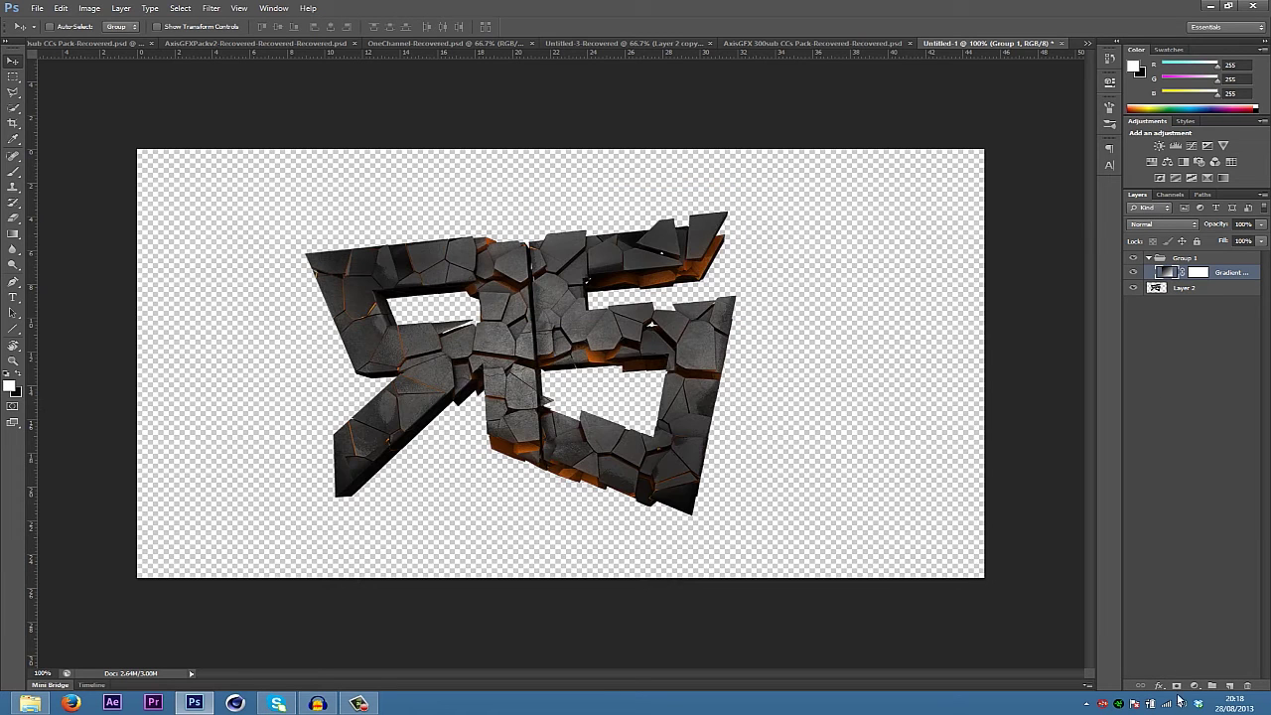
{"action": "left_click", "coordinate": [1196, 686]}
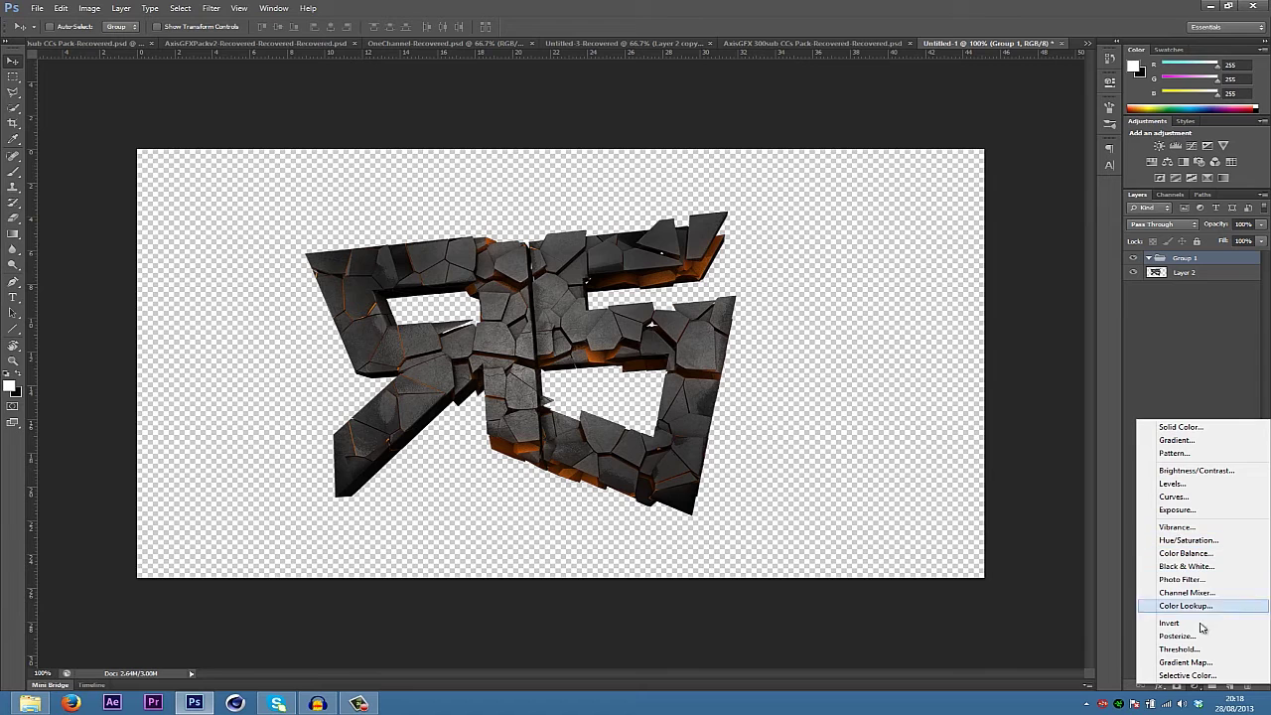
{"action": "left_click", "coordinate": [1189, 303]}
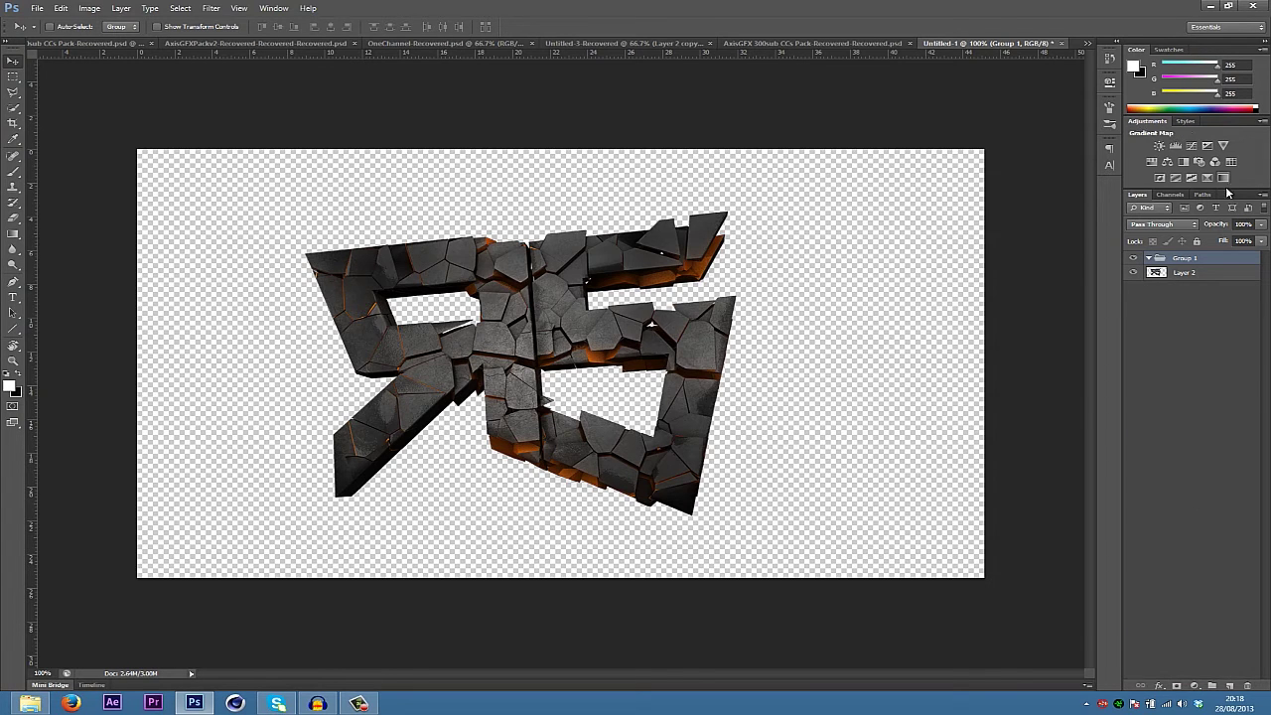
Add a Gradient Map in Group 1 using the Foreground to Background gradient
{"action": "left_click", "coordinate": [1223, 178]}
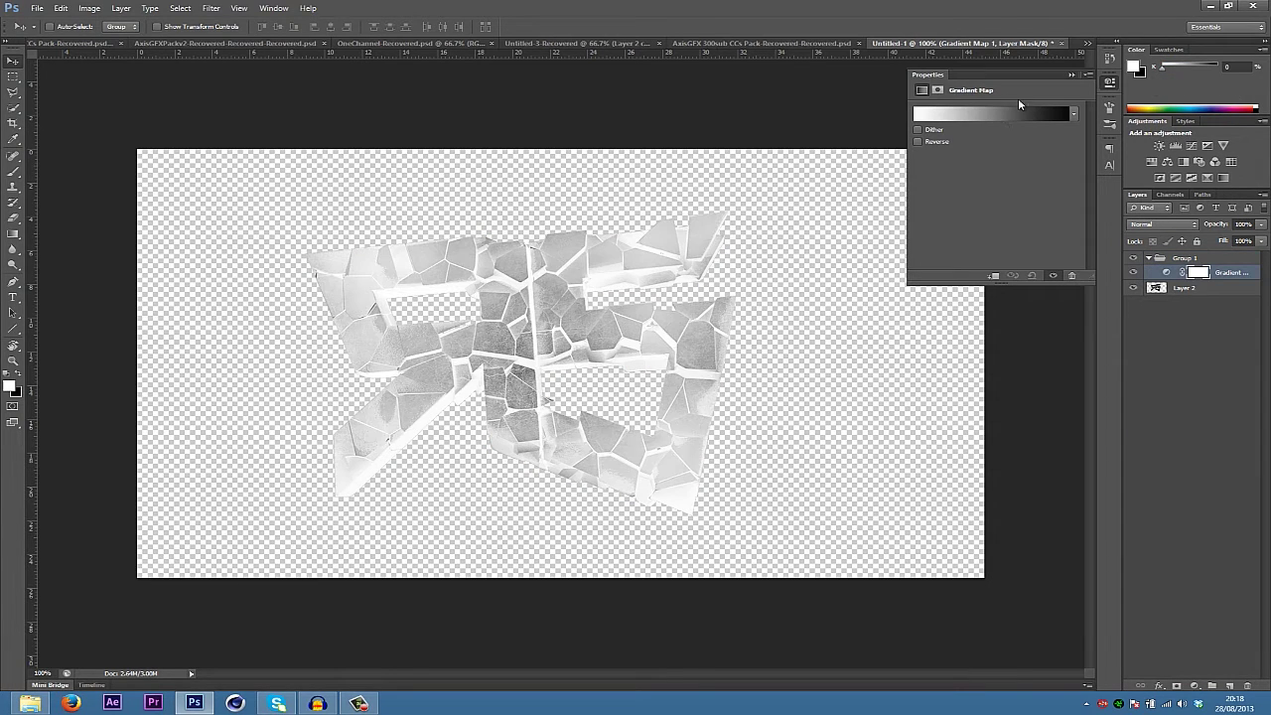
{"action": "left_click", "coordinate": [1011, 116]}
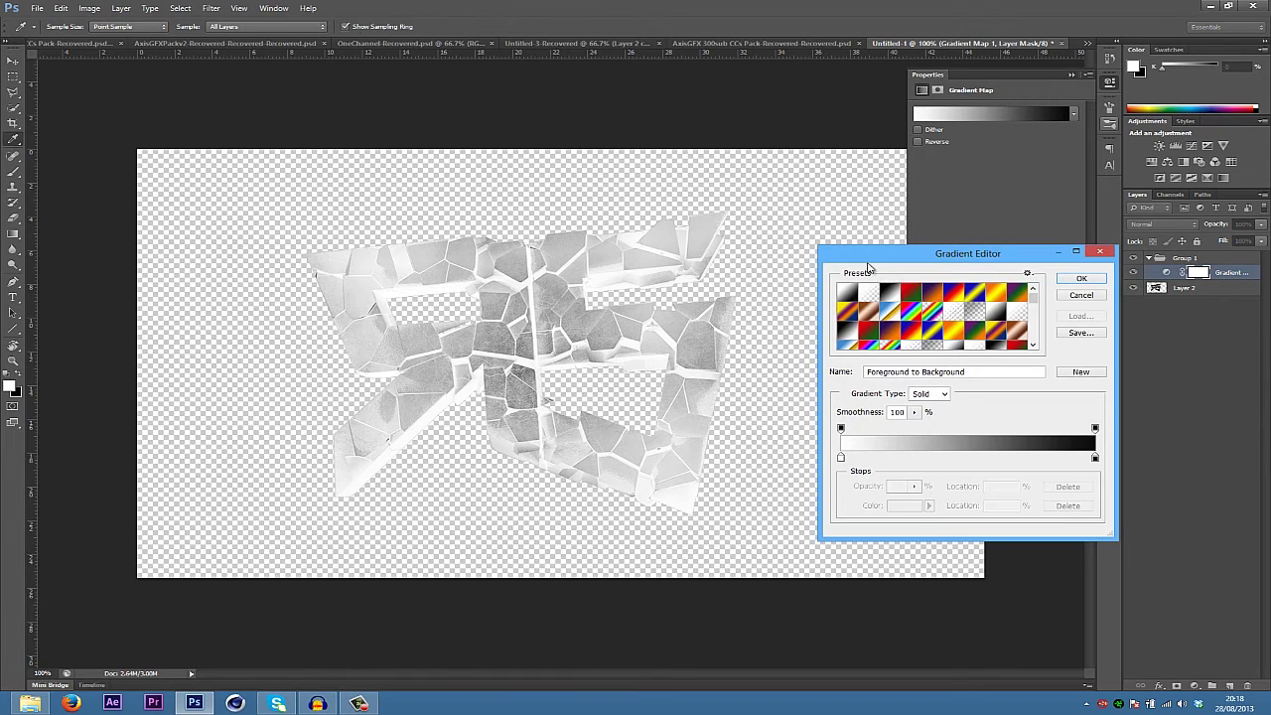
{"action": "left_click", "coordinate": [886, 300]}
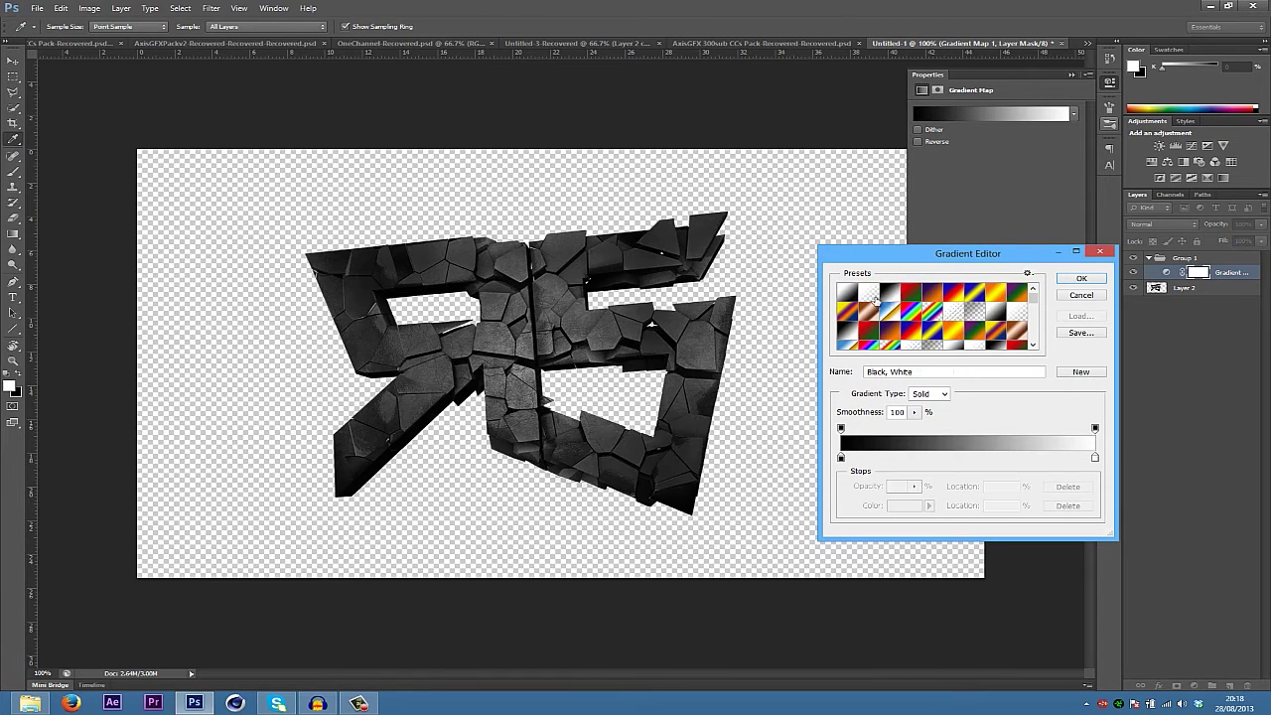
{"action": "left_click", "coordinate": [856, 296]}
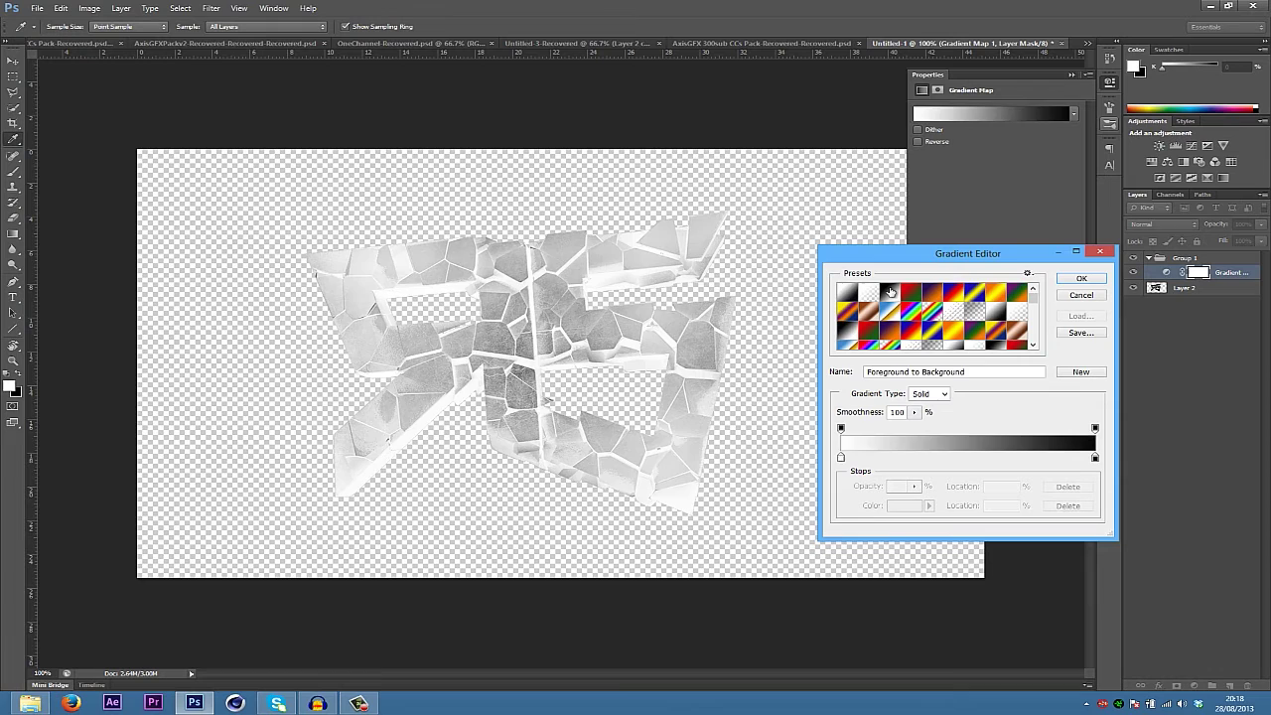
{"action": "left_click", "coordinate": [889, 292]}
{"action": "left_click", "coordinate": [846, 292]}
{"action": "left_click", "coordinate": [1081, 278]}
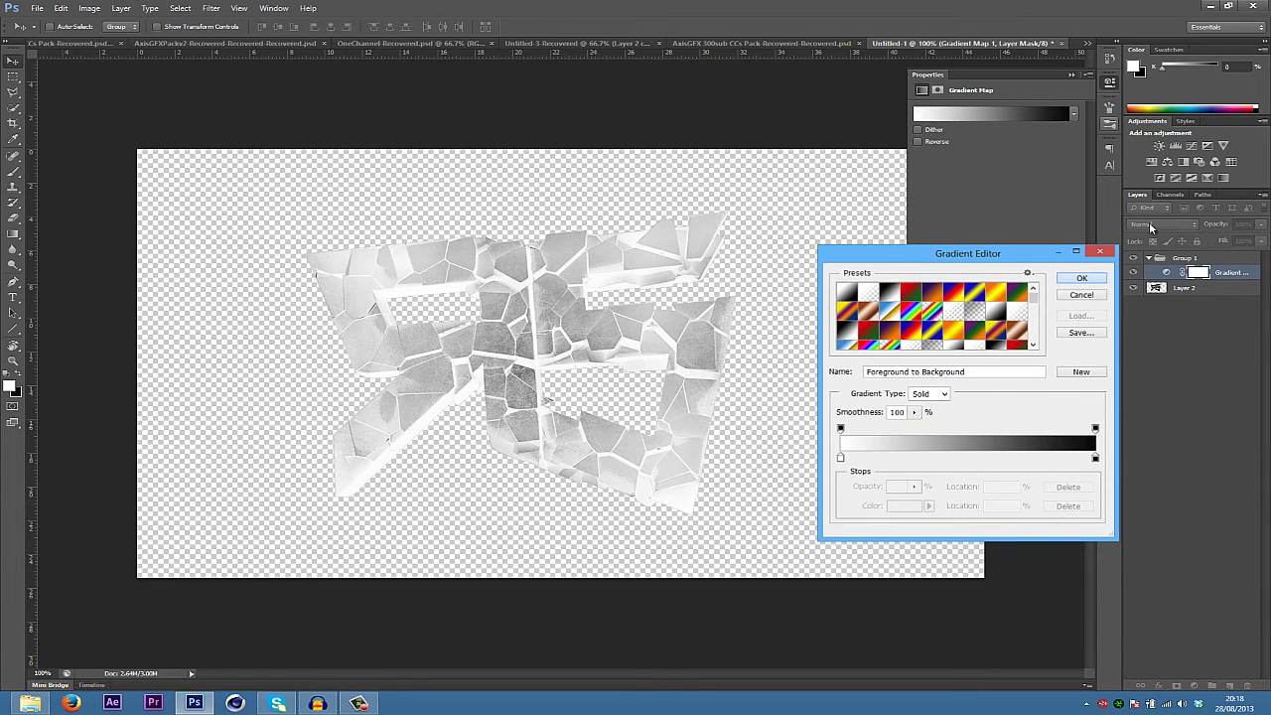
Blend the gradient map as Overlay at 24% opacity, keeping it inside Group 1
{"action": "left_click", "coordinate": [1177, 227]}
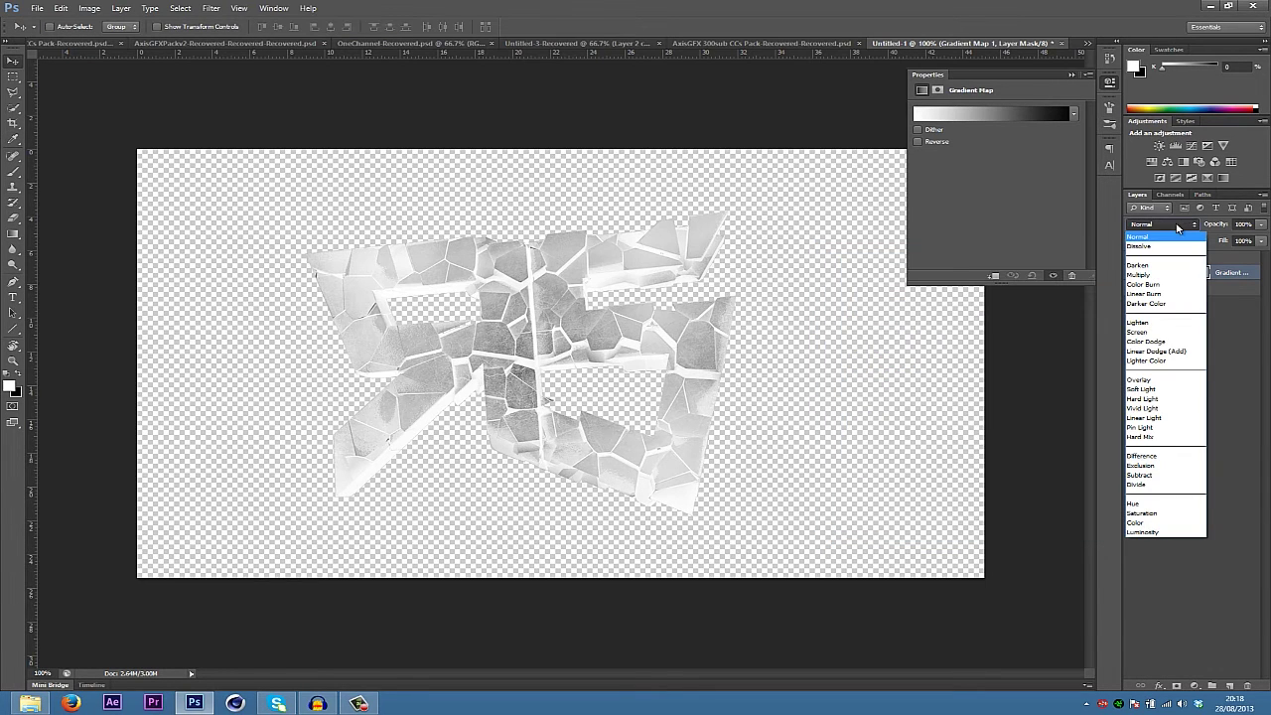
{"action": "left_click", "coordinate": [1140, 380]}
{"action": "left_click_drag", "start_coordinate": [1219, 276], "coordinate": [1220, 259]}
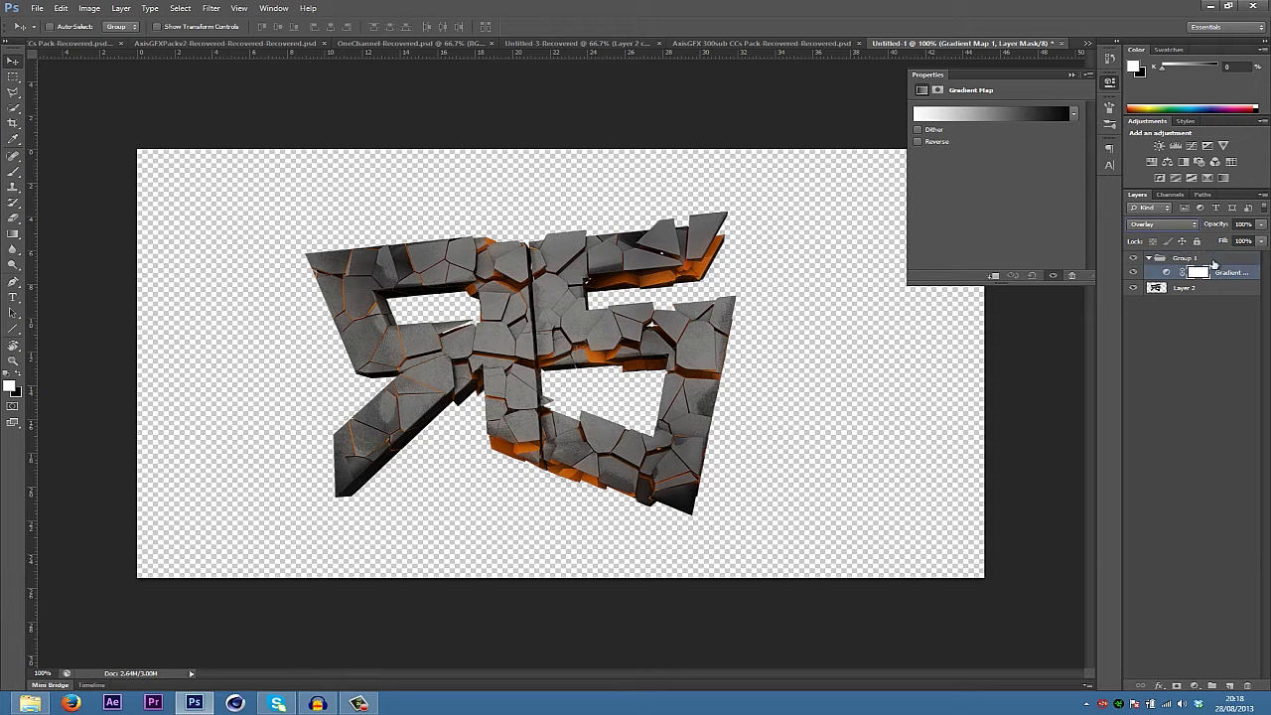
{"action": "left_click_drag", "start_coordinate": [1217, 226], "coordinate": [1168, 244]}
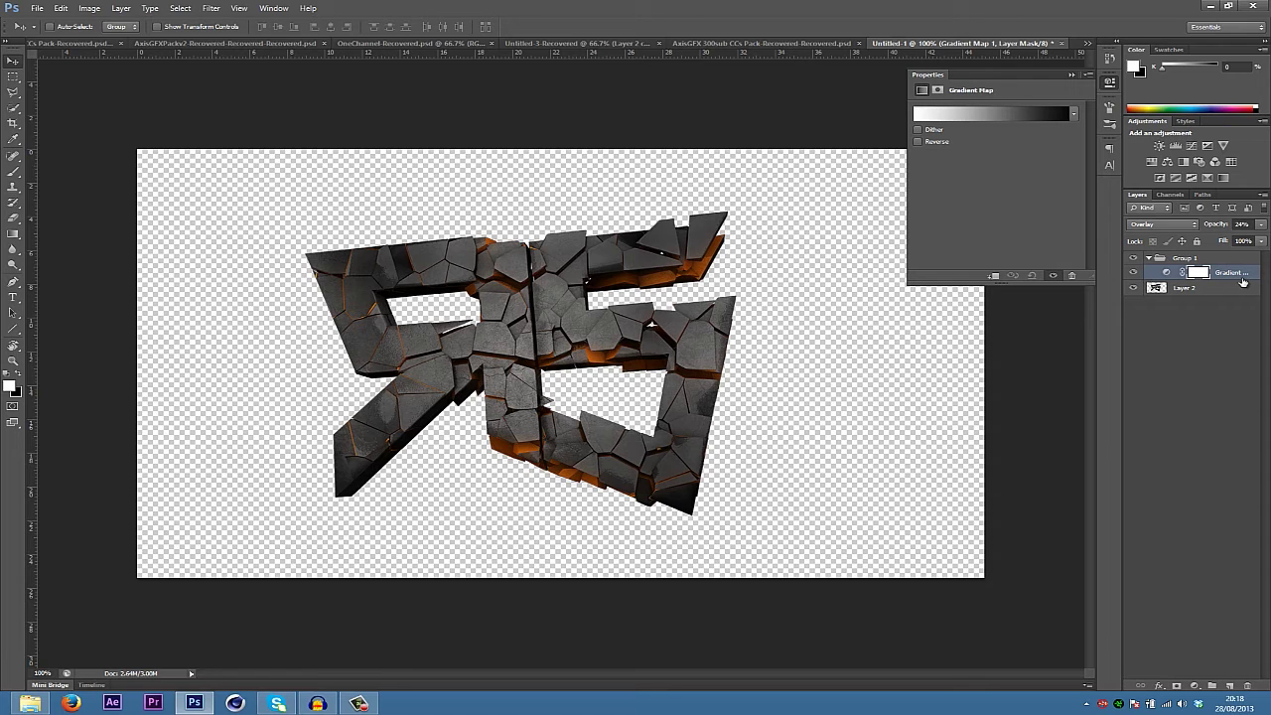
{"action": "left_click", "coordinate": [1236, 276]}
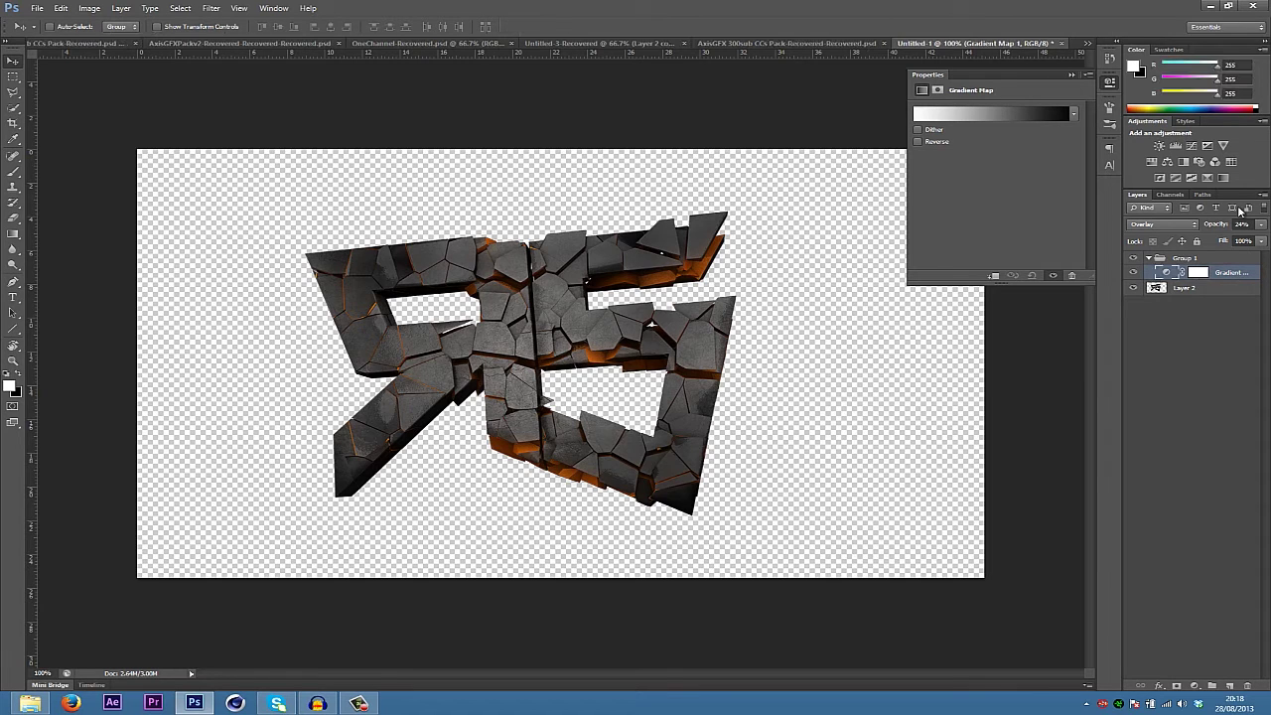
Add a Solid Color fill layer in near-black #111111
{"action": "left_click", "coordinate": [1194, 686]}
{"action": "left_click", "coordinate": [1199, 426]}
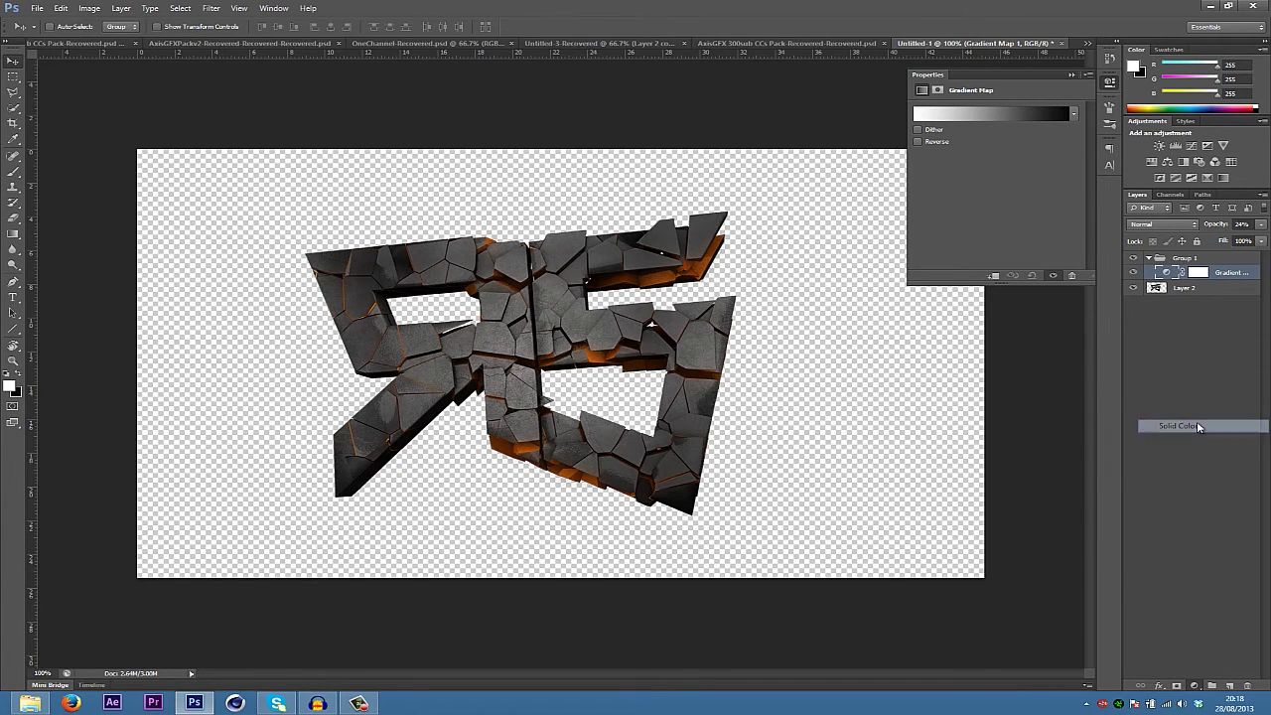
{"action": "left_click", "coordinate": [599, 456]}
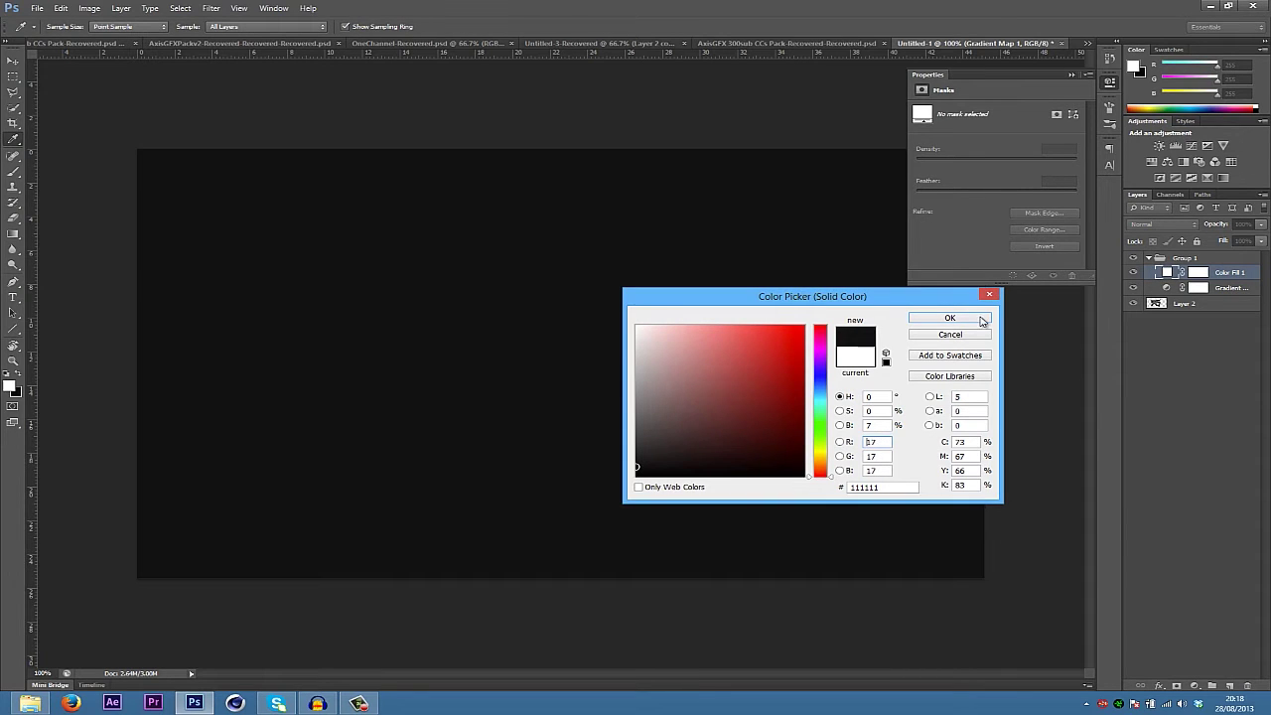
{"action": "left_click", "coordinate": [950, 318]}
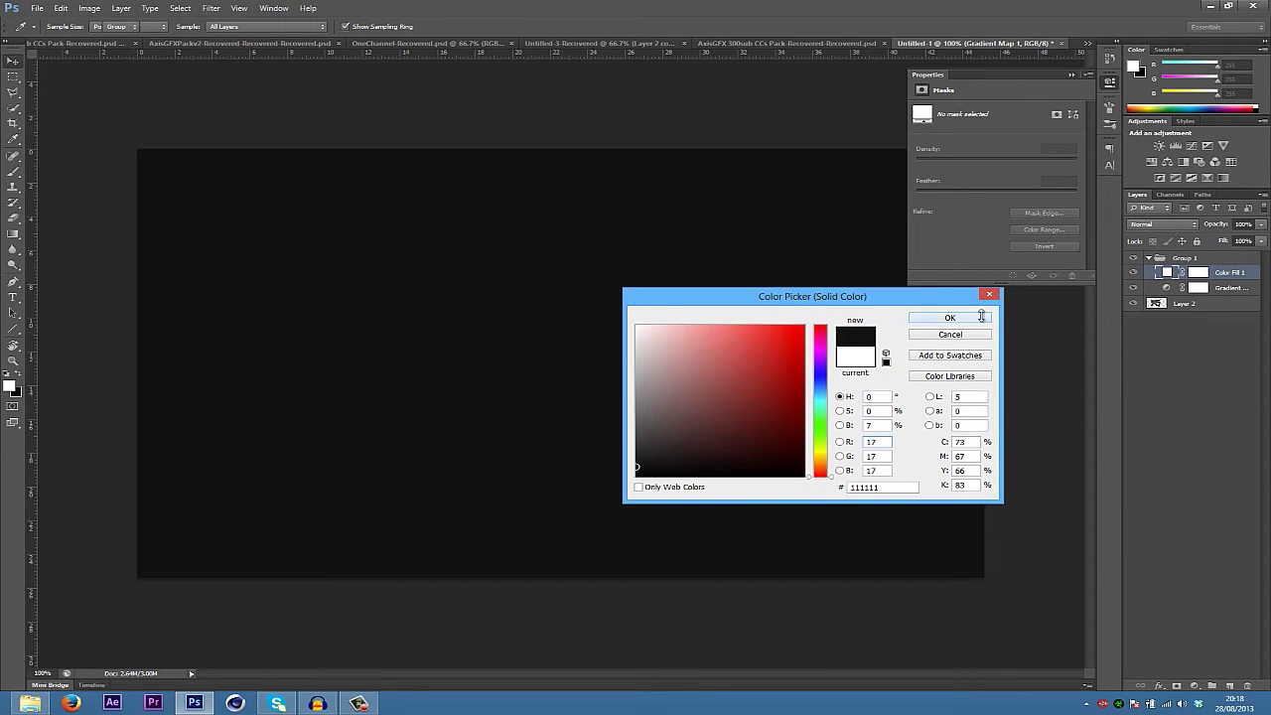
Blend Color Fill 1 with Soft Light at 40% opacity and deselect it
{"action": "left_click", "coordinate": [1194, 225]}
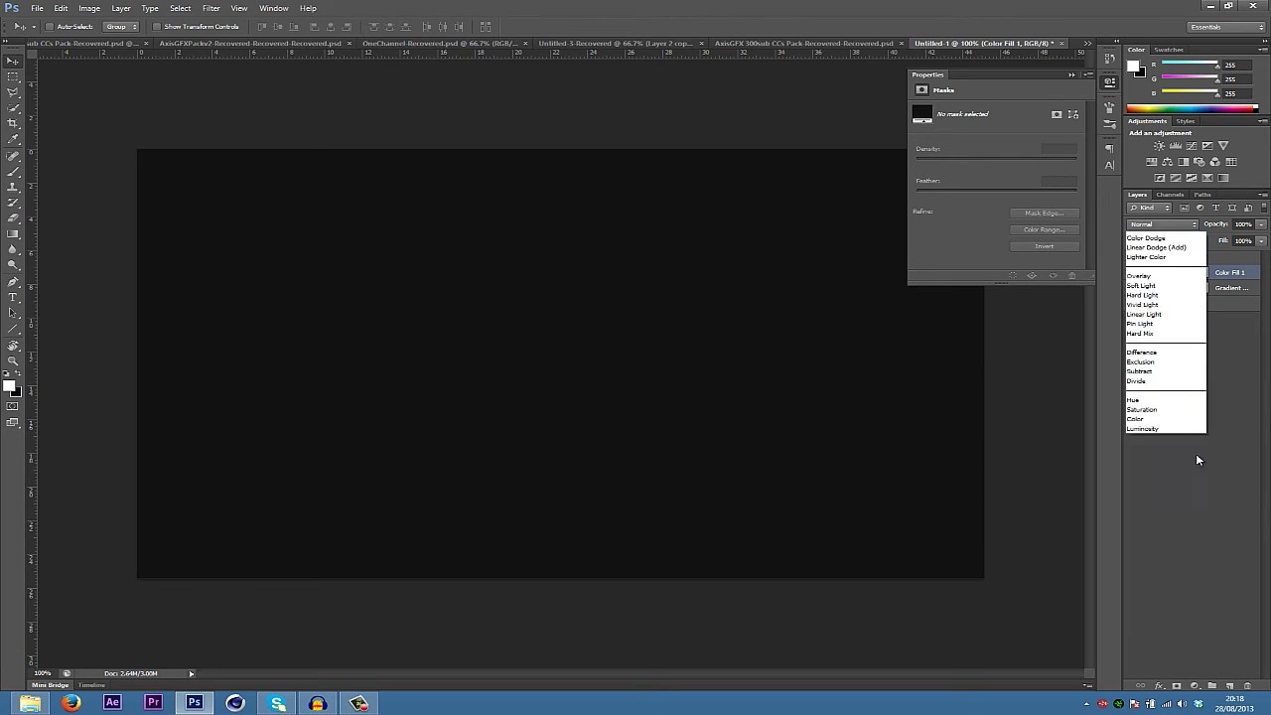
{"action": "left_click", "coordinate": [1179, 386]}
{"action": "left_click_drag", "start_coordinate": [1219, 224], "coordinate": [1184, 241]}
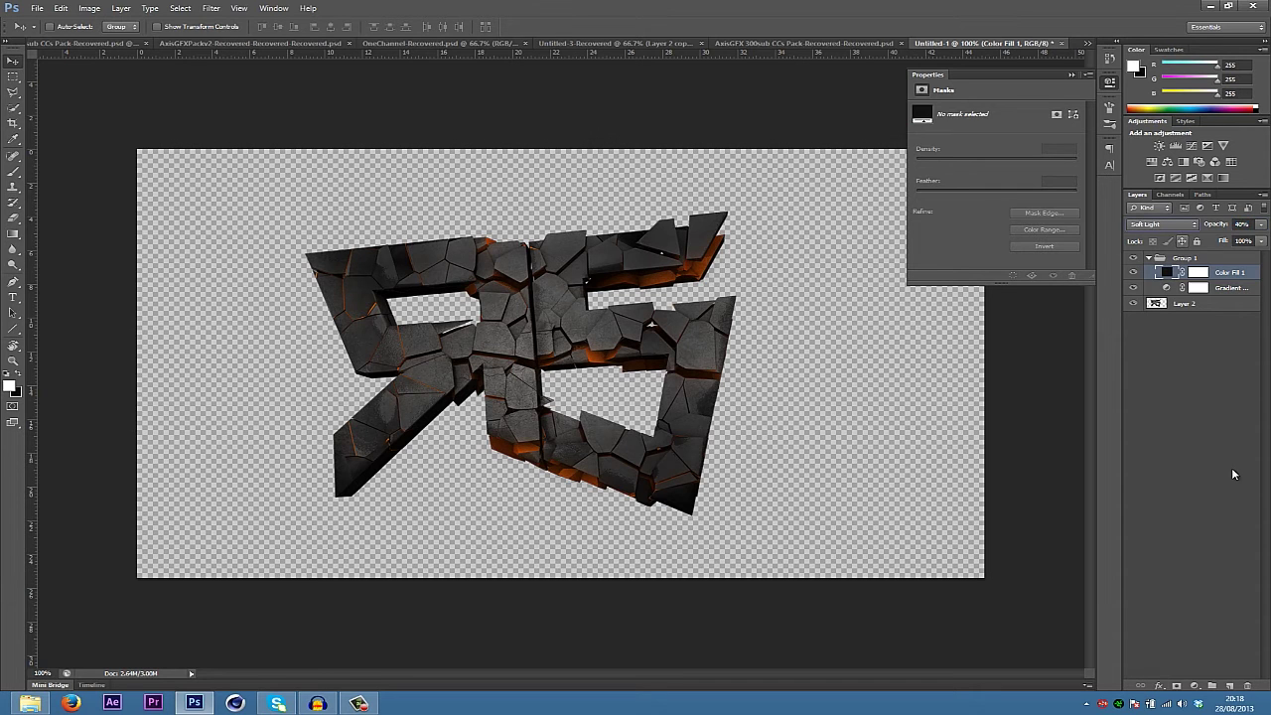
{"action": "left_click", "coordinate": [1231, 467]}
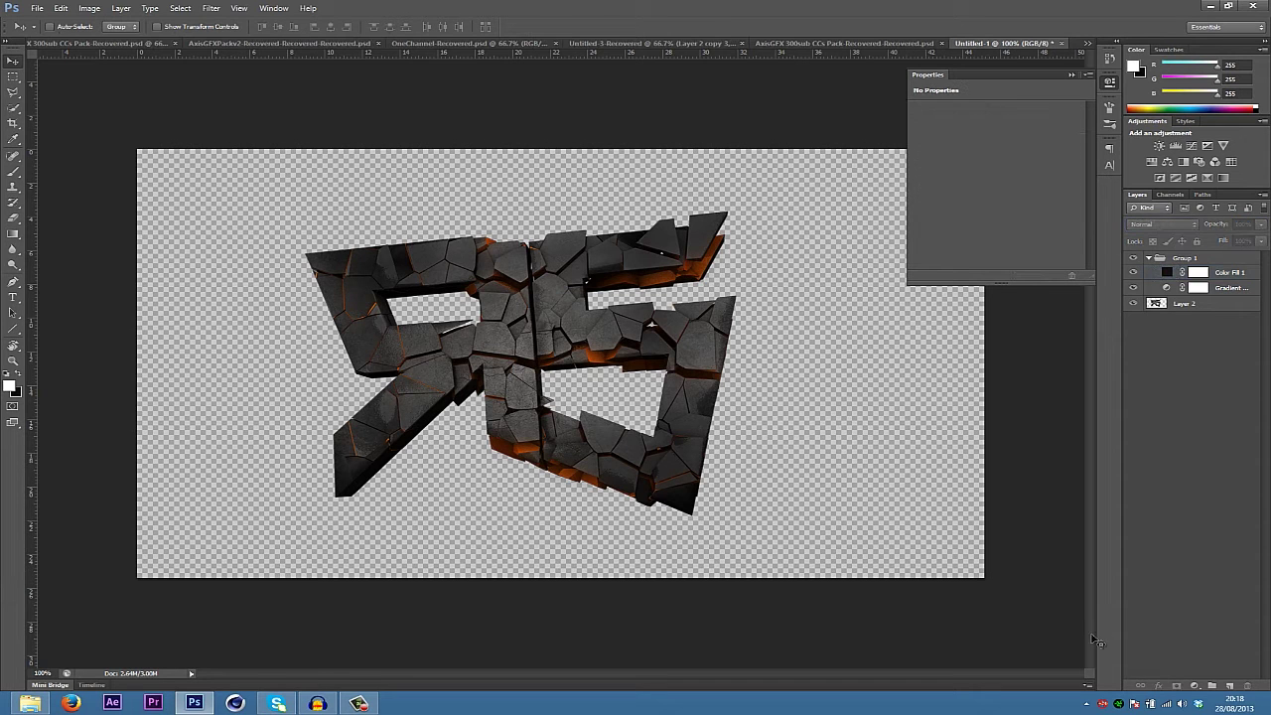
Add a second gradient map above Color Fill 1, blended Lighten at 10% opacity, and compare it on and off
{"action": "left_click", "coordinate": [1222, 179]}
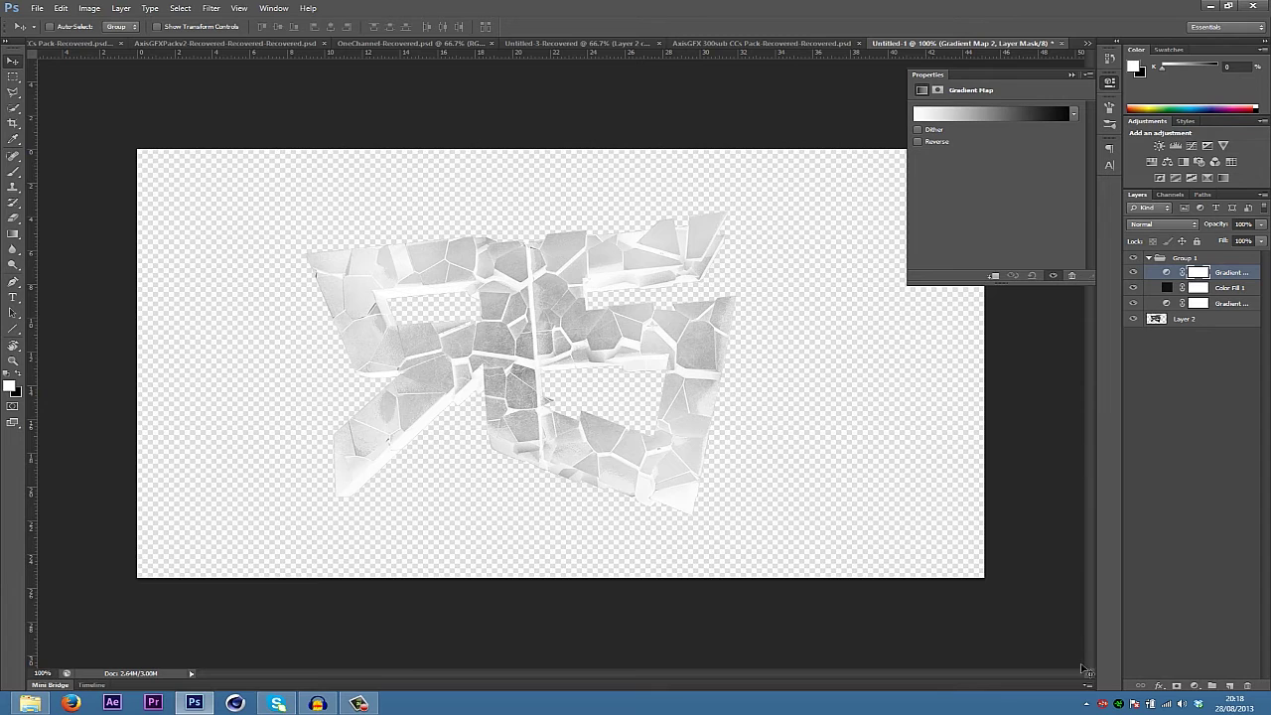
{"action": "left_click", "coordinate": [1183, 230]}
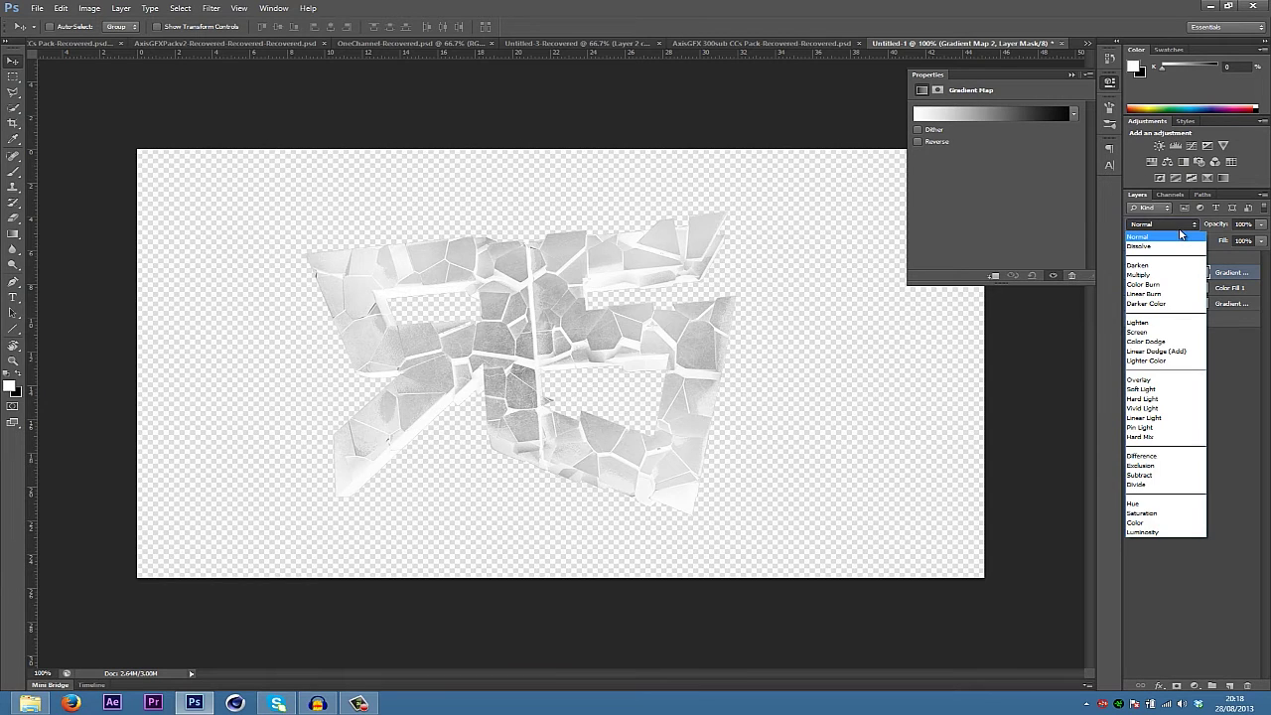
{"action": "left_click", "coordinate": [1151, 314]}
{"action": "left_click", "coordinate": [1159, 226]}
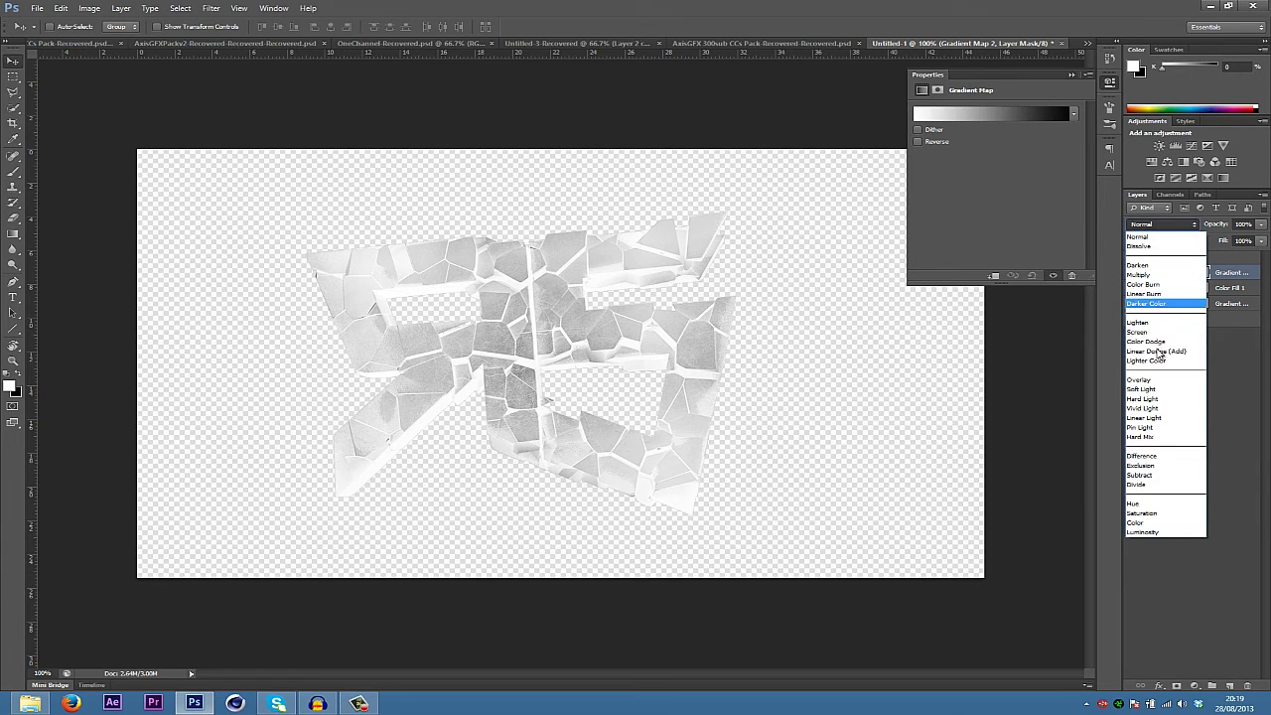
{"action": "left_click", "coordinate": [1154, 310]}
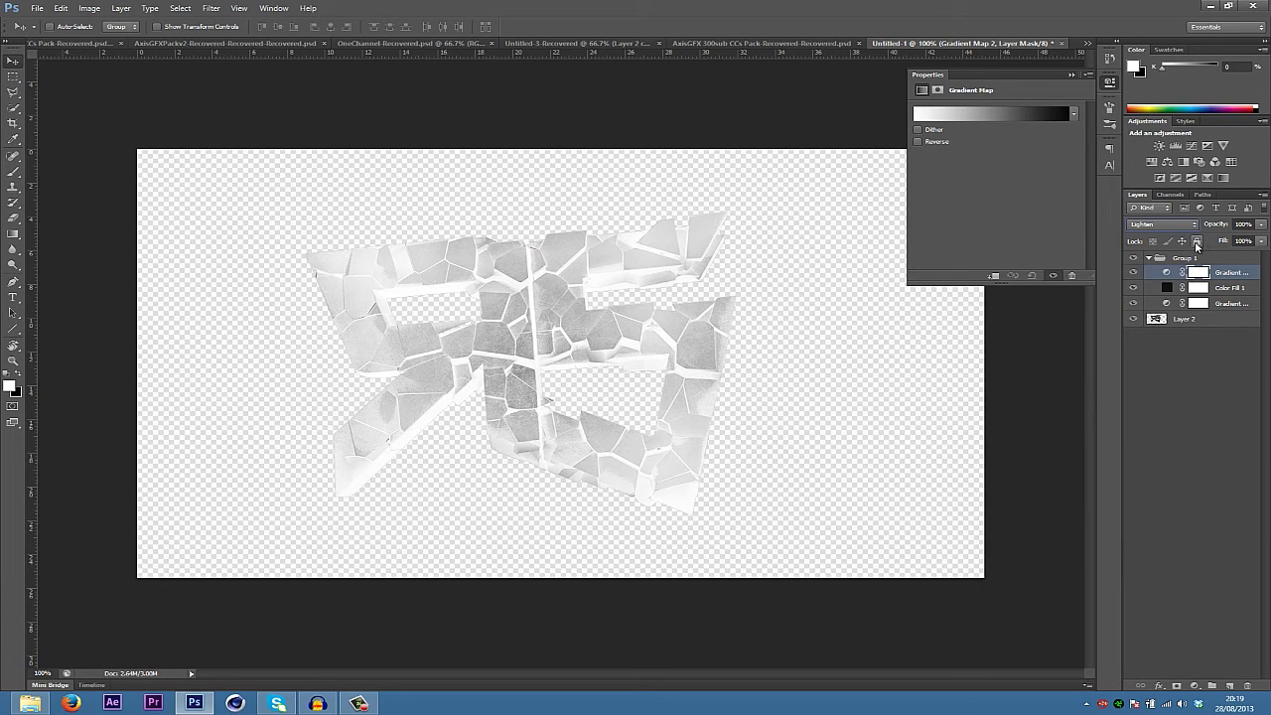
{"action": "left_click_drag", "start_coordinate": [1214, 229], "coordinate": [1151, 250]}
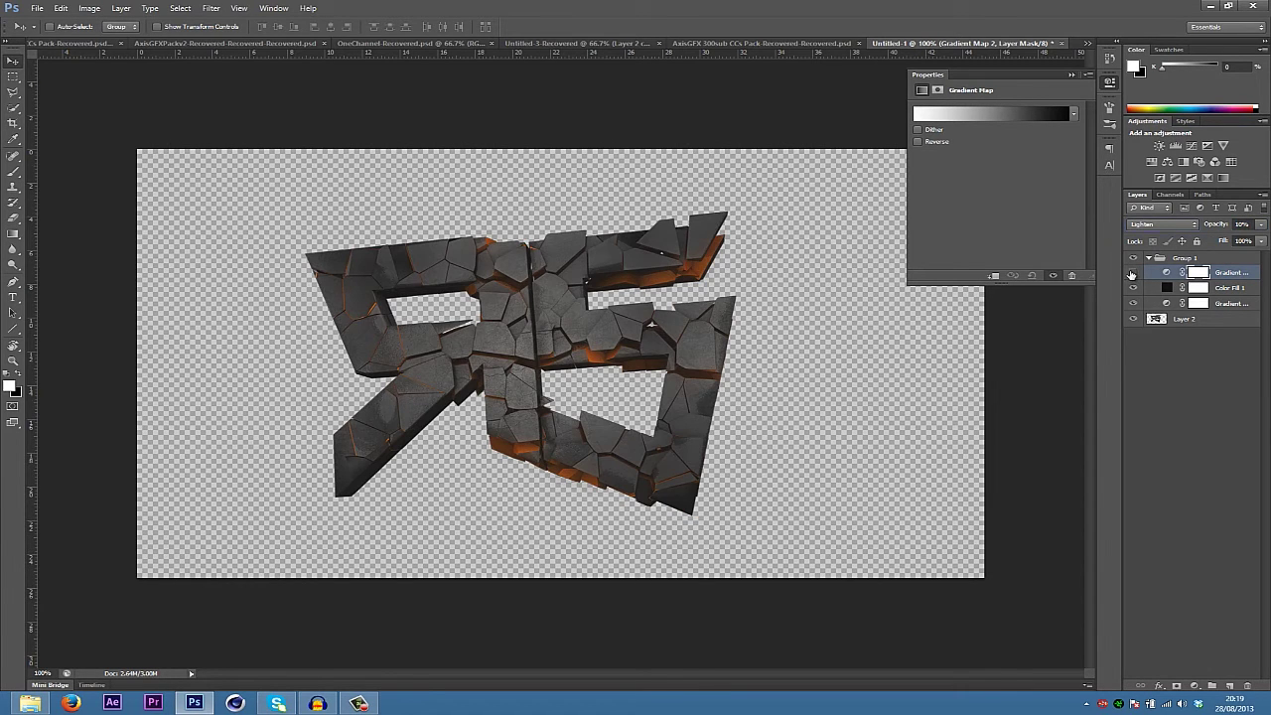
{"action": "left_click", "coordinate": [1133, 272]}
{"action": "left_click", "coordinate": [1133, 272]}
Delete the second gradient map and add a Curves adjustment that darkens midtones and lifts highlights
{"action": "key", "text": "Delete"}
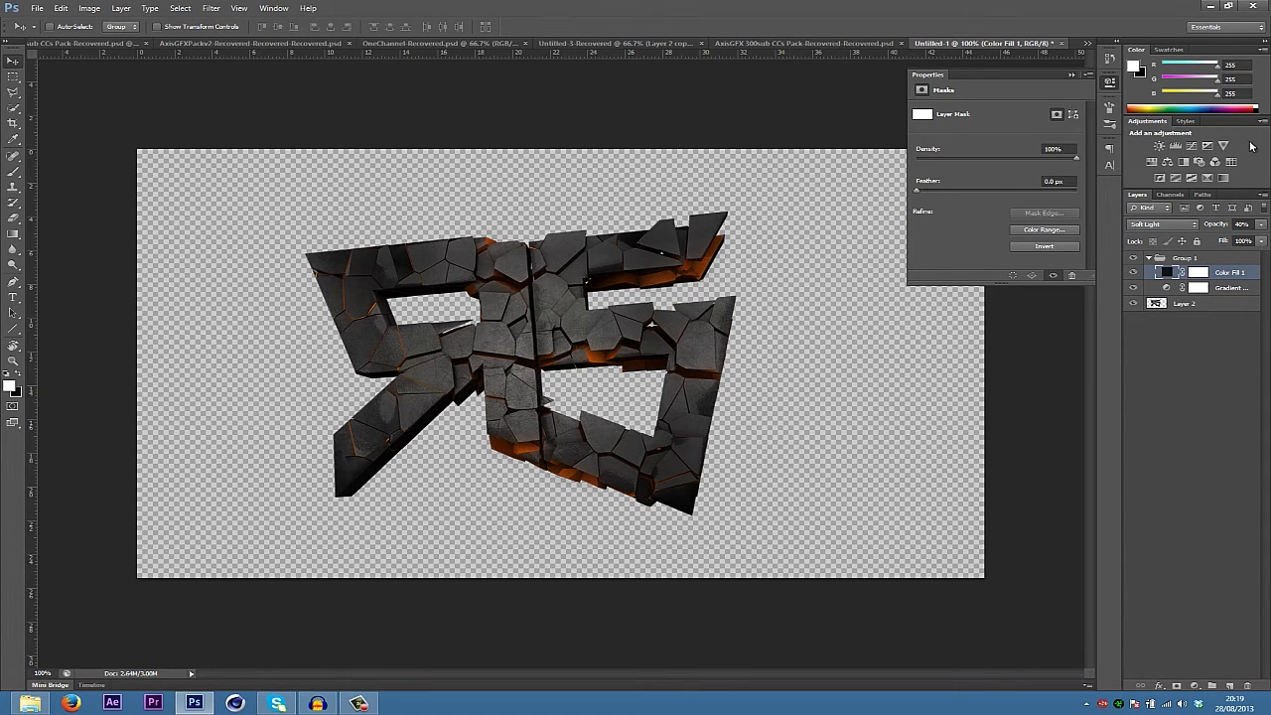
{"action": "left_click", "coordinate": [1193, 145]}
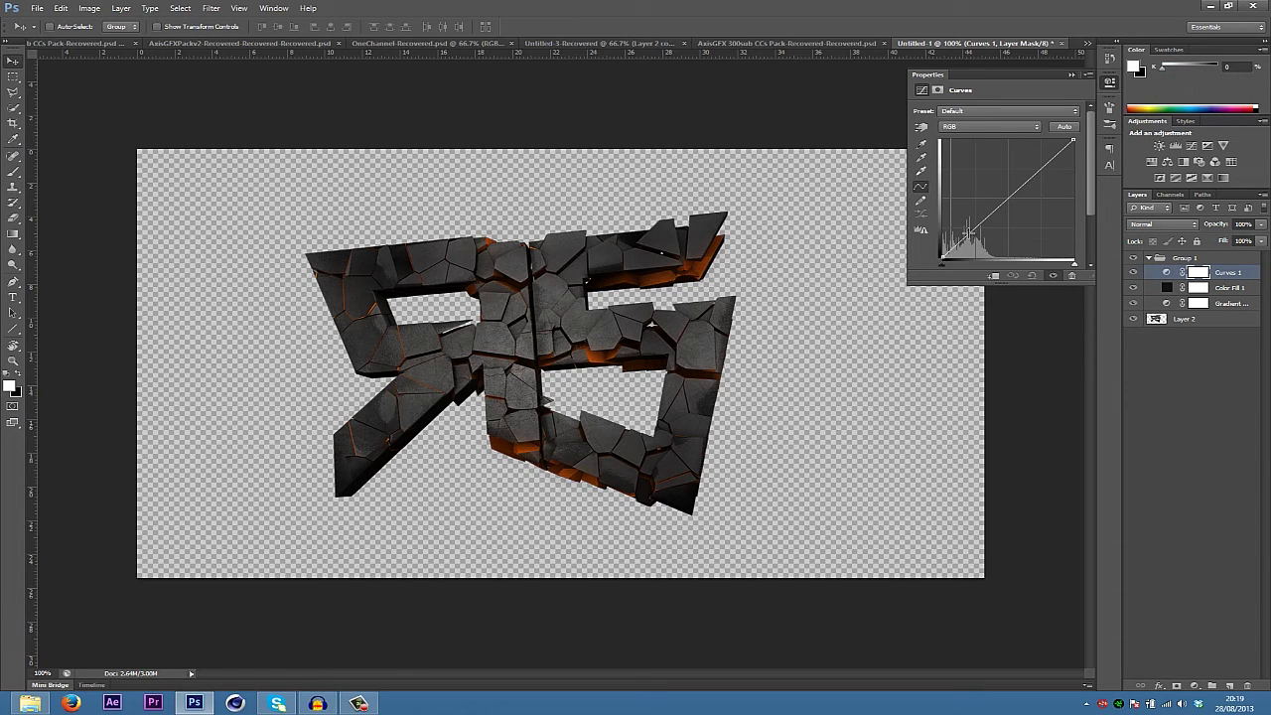
{"action": "left_click_drag", "start_coordinate": [970, 231], "coordinate": [977, 238]}
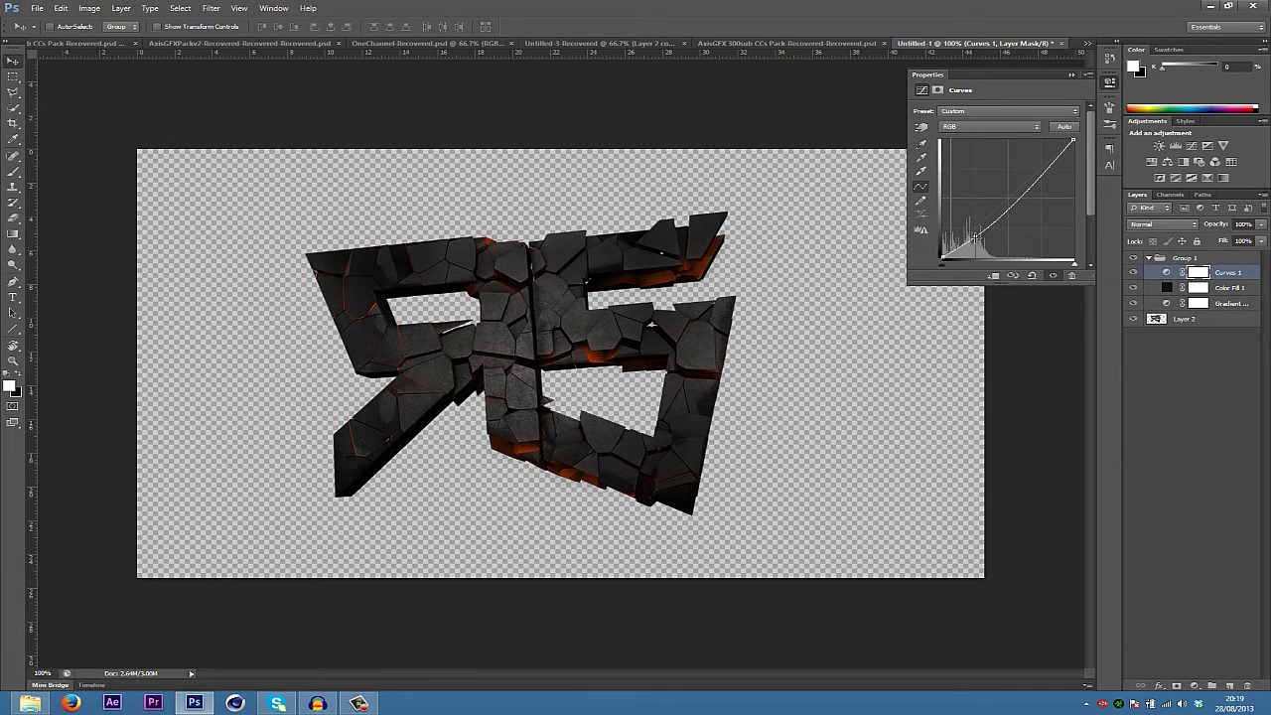
{"action": "left_click_drag", "start_coordinate": [975, 236], "coordinate": [1003, 211]}
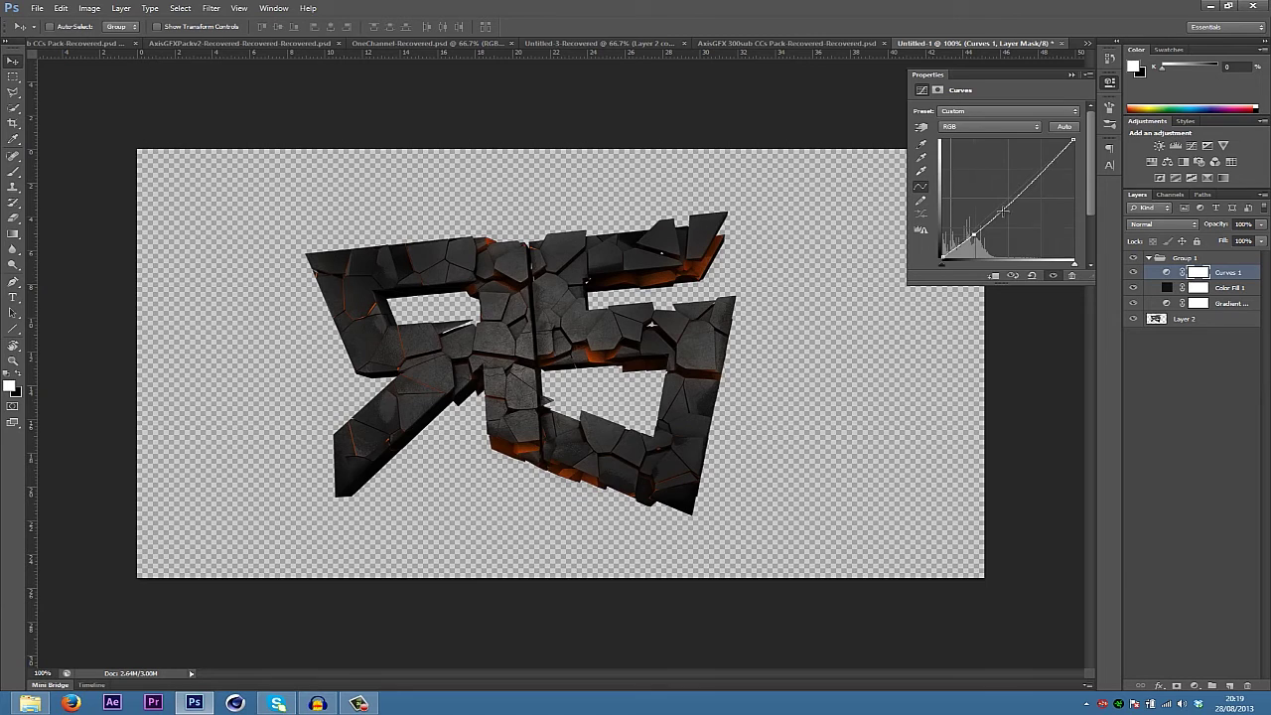
{"action": "mouse_move", "coordinate": [1040, 171]}
{"action": "left_mouse_down"}
{"action": "mouse_move", "coordinate": [1011, 169]}
{"action": "mouse_move", "coordinate": [1027, 174]}
{"action": "left_mouse_up"}
{"action": "left_click", "coordinate": [1133, 273]}
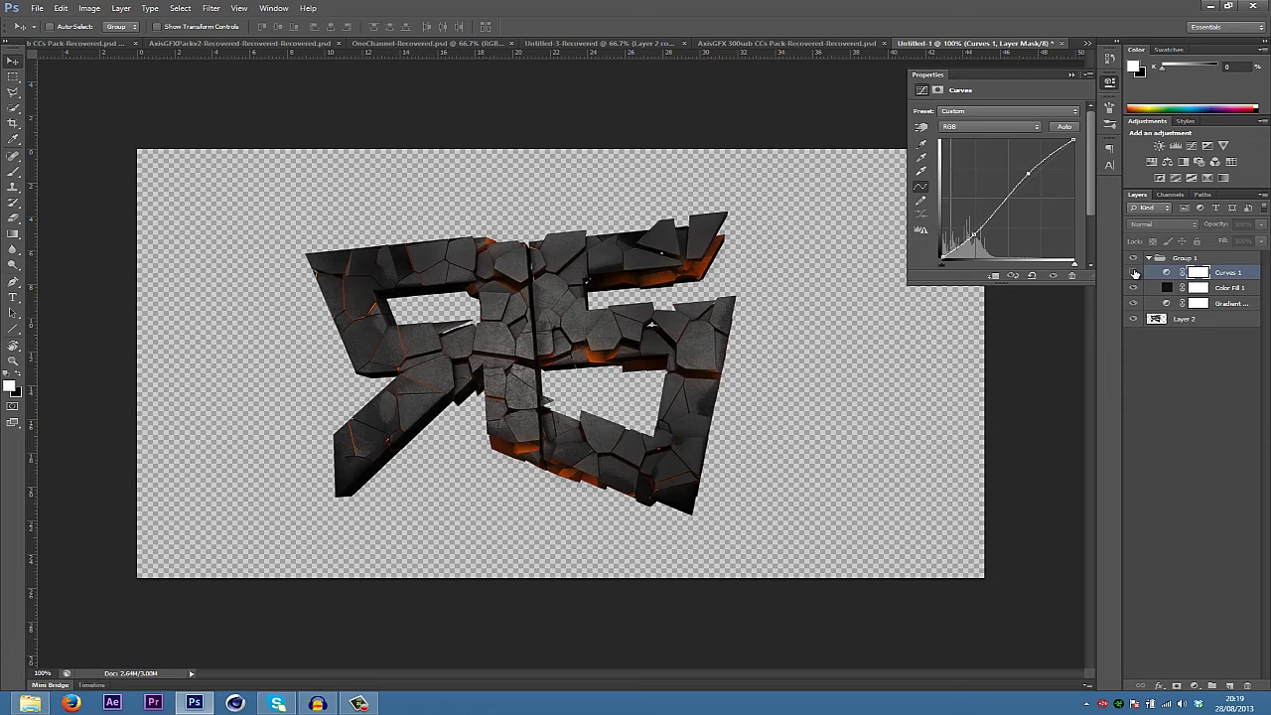
{"action": "left_click", "coordinate": [1133, 273]}
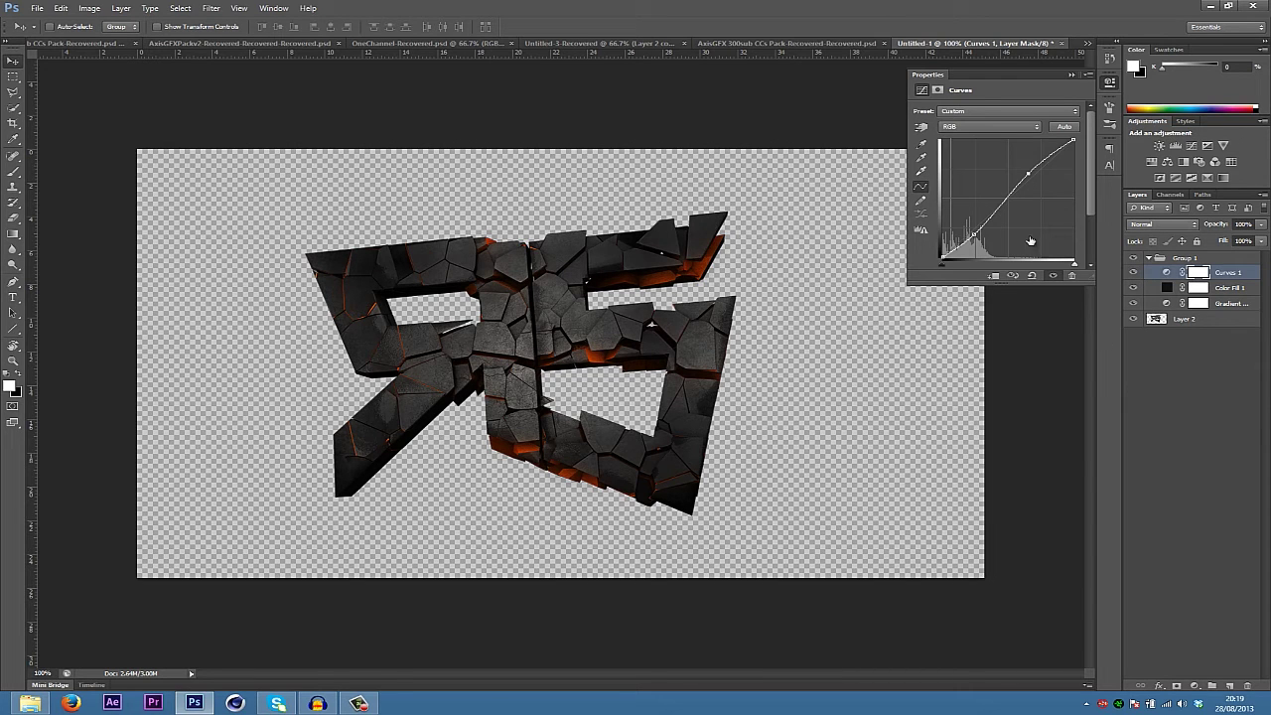
Add a new gradient map above Curves 1 using a light-blue gradient preset
{"action": "left_click", "coordinate": [1224, 178]}
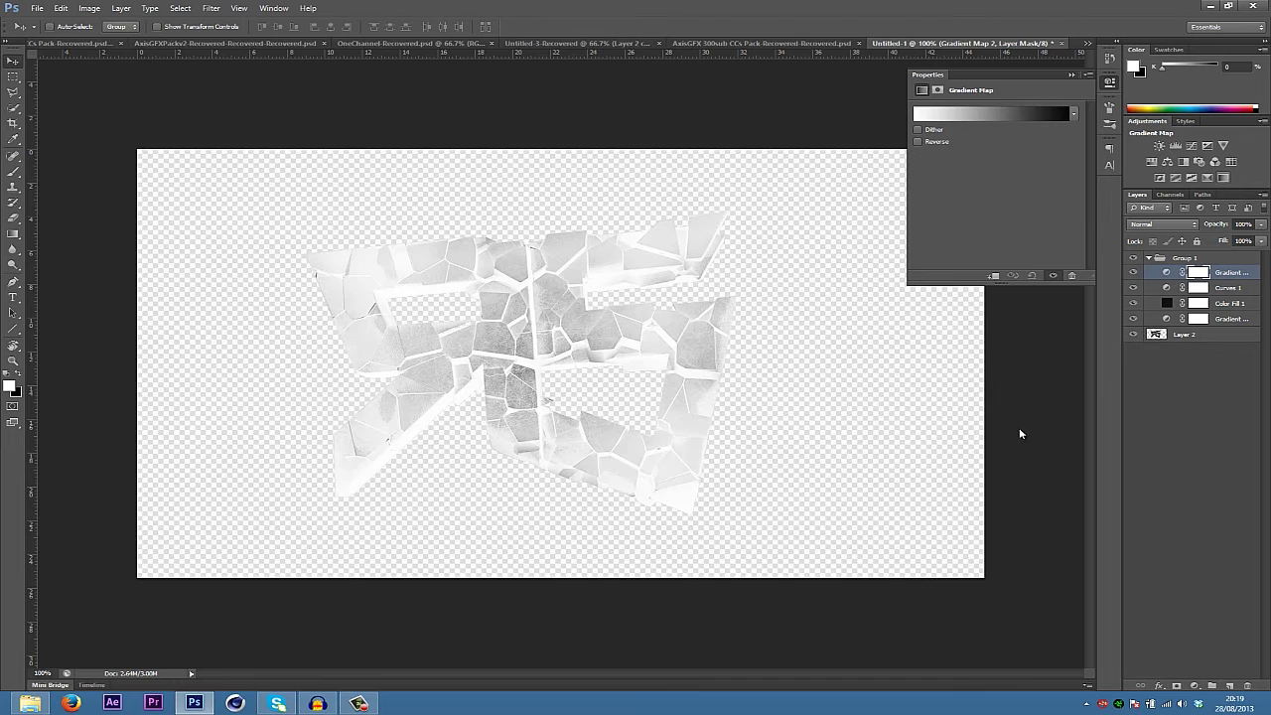
{"action": "left_click", "coordinate": [1020, 111]}
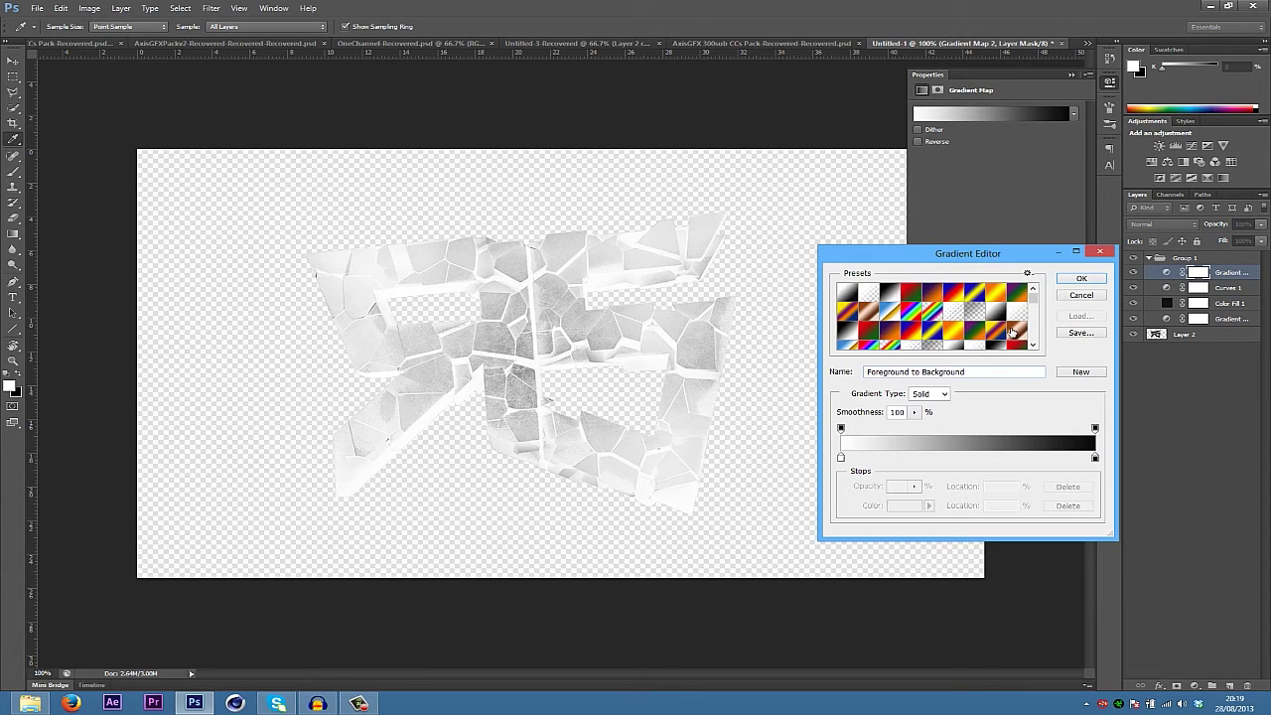
{"action": "scroll", "coordinate": [1013, 331], "scroll_direction": "down", "scroll_amount": 5}
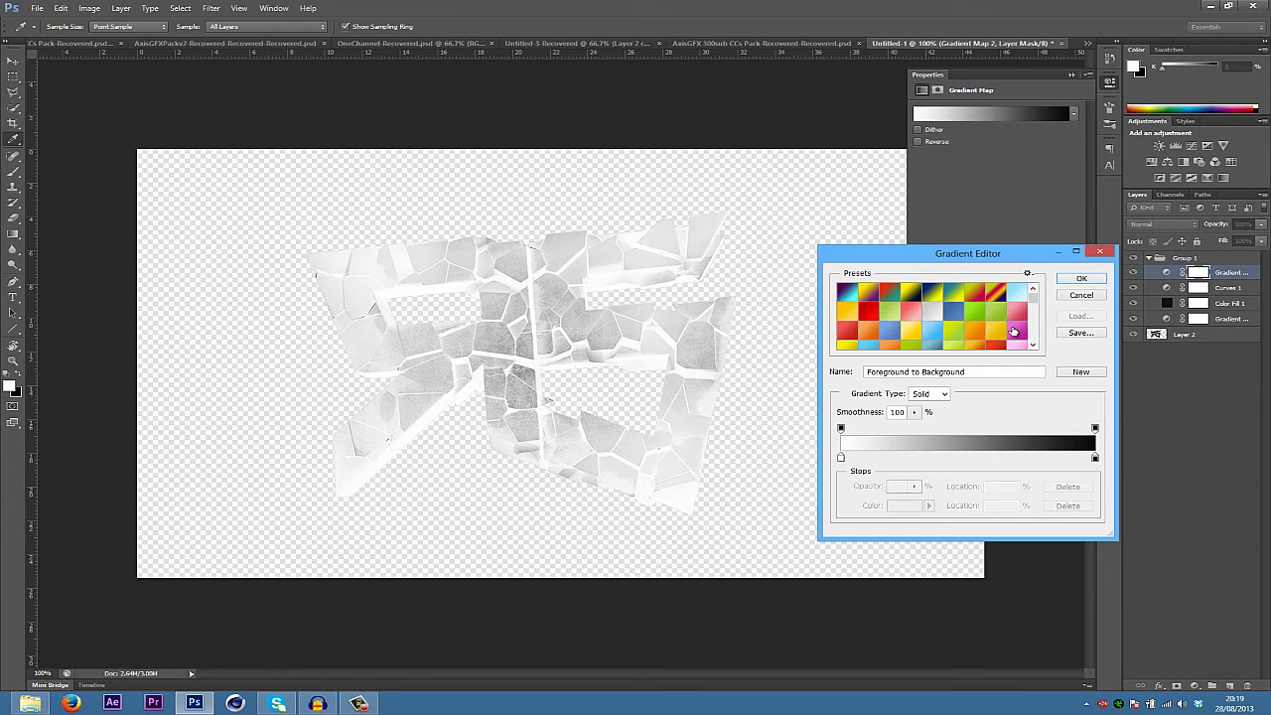
{"action": "scroll", "coordinate": [1013, 328], "scroll_direction": "down", "scroll_amount": 8}
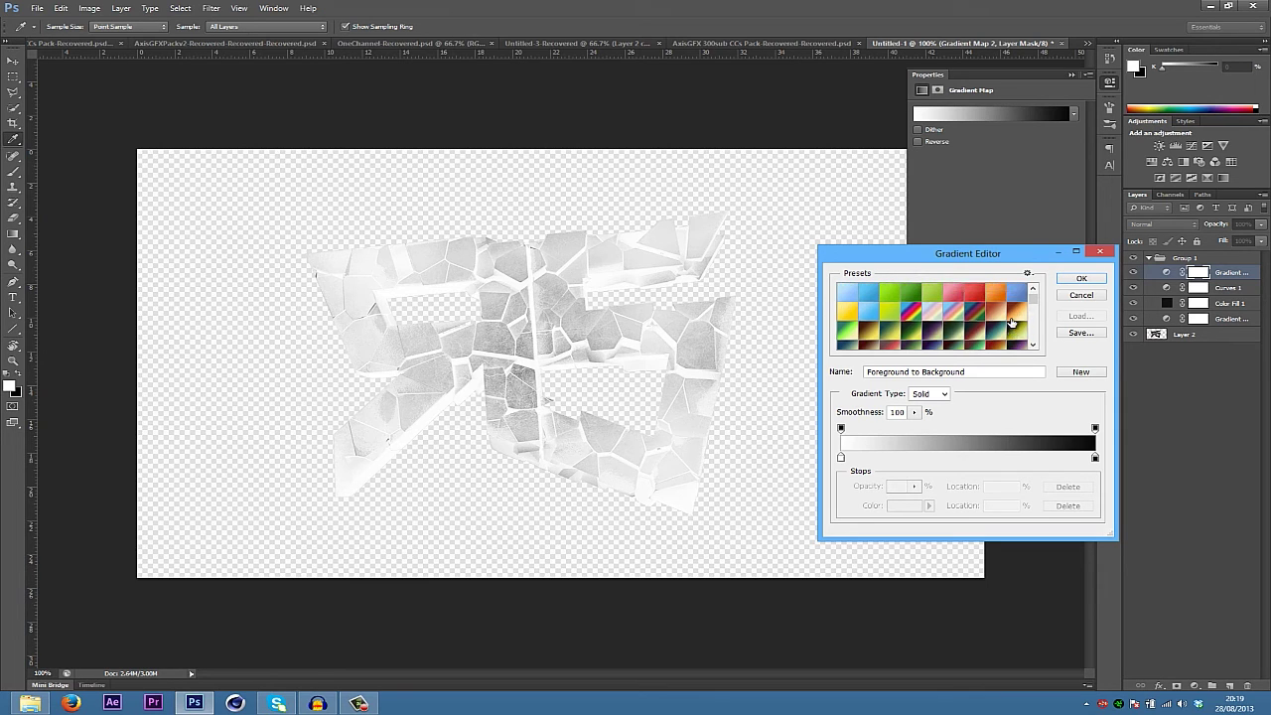
{"action": "scroll", "coordinate": [1012, 324], "scroll_direction": "down", "scroll_amount": 8}
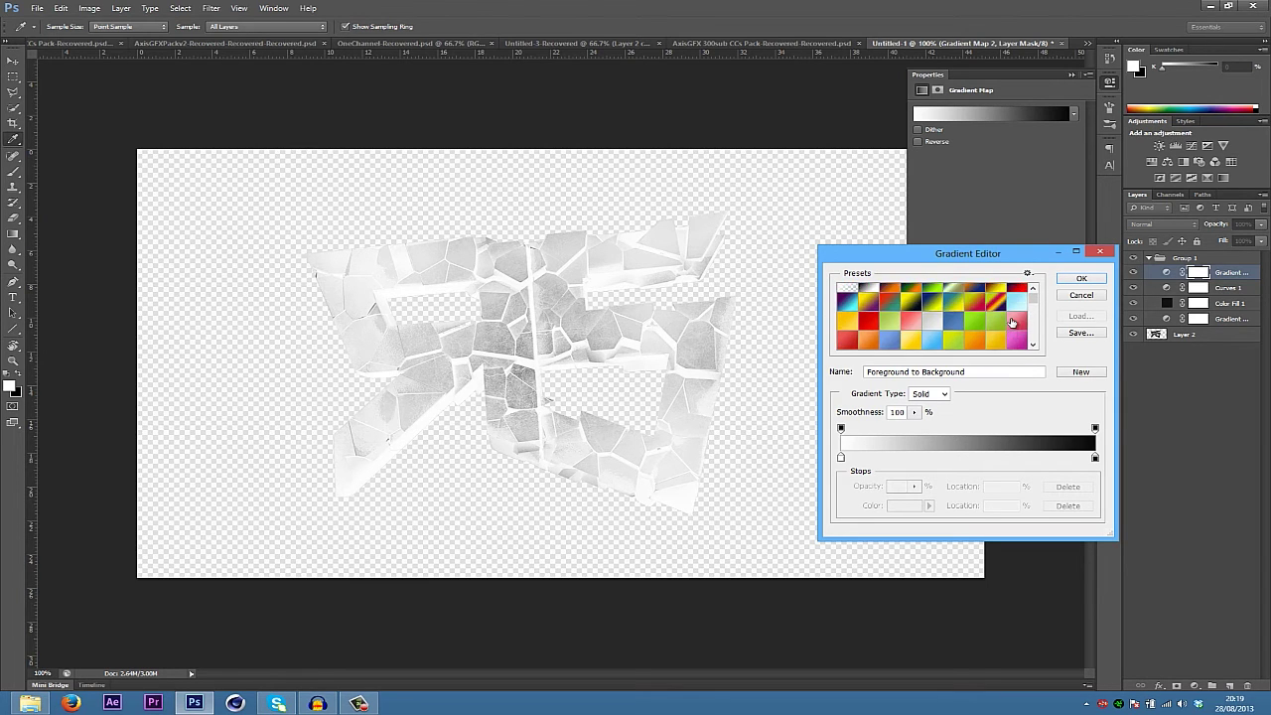
{"action": "scroll", "coordinate": [1013, 323], "scroll_direction": "down", "scroll_amount": 4}
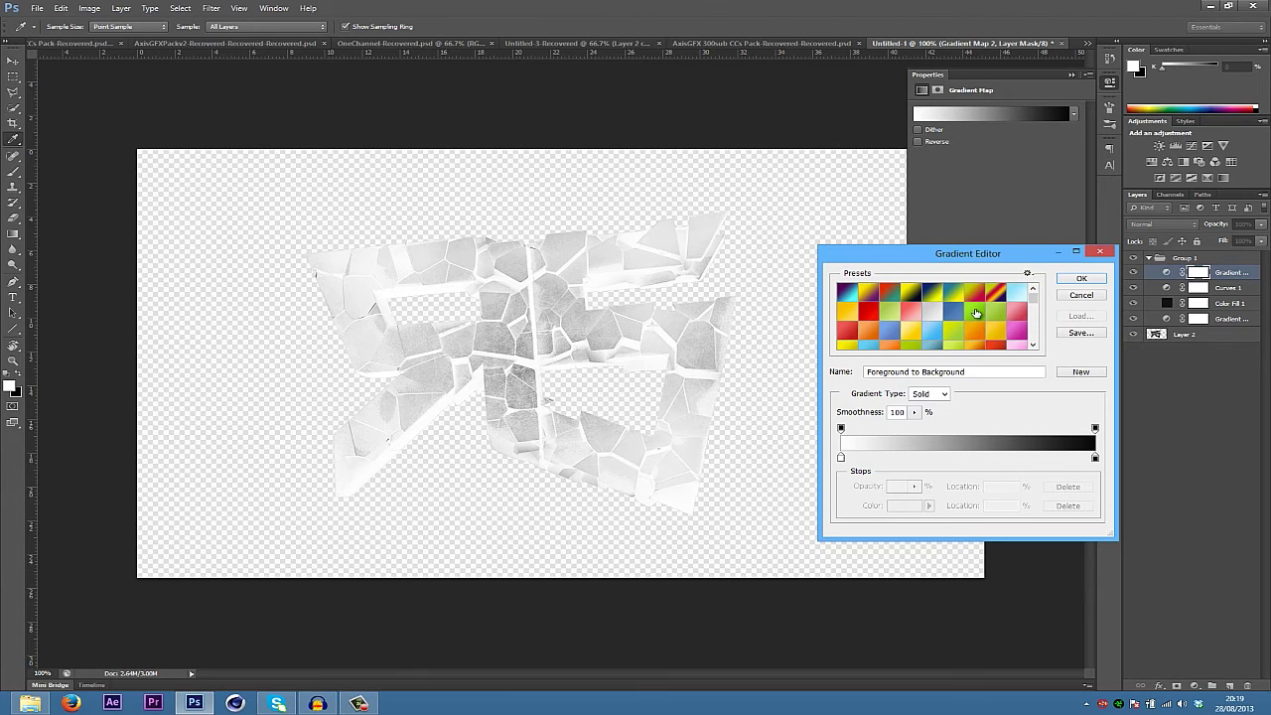
{"action": "scroll", "coordinate": [976, 312], "scroll_direction": "down", "scroll_amount": 4}
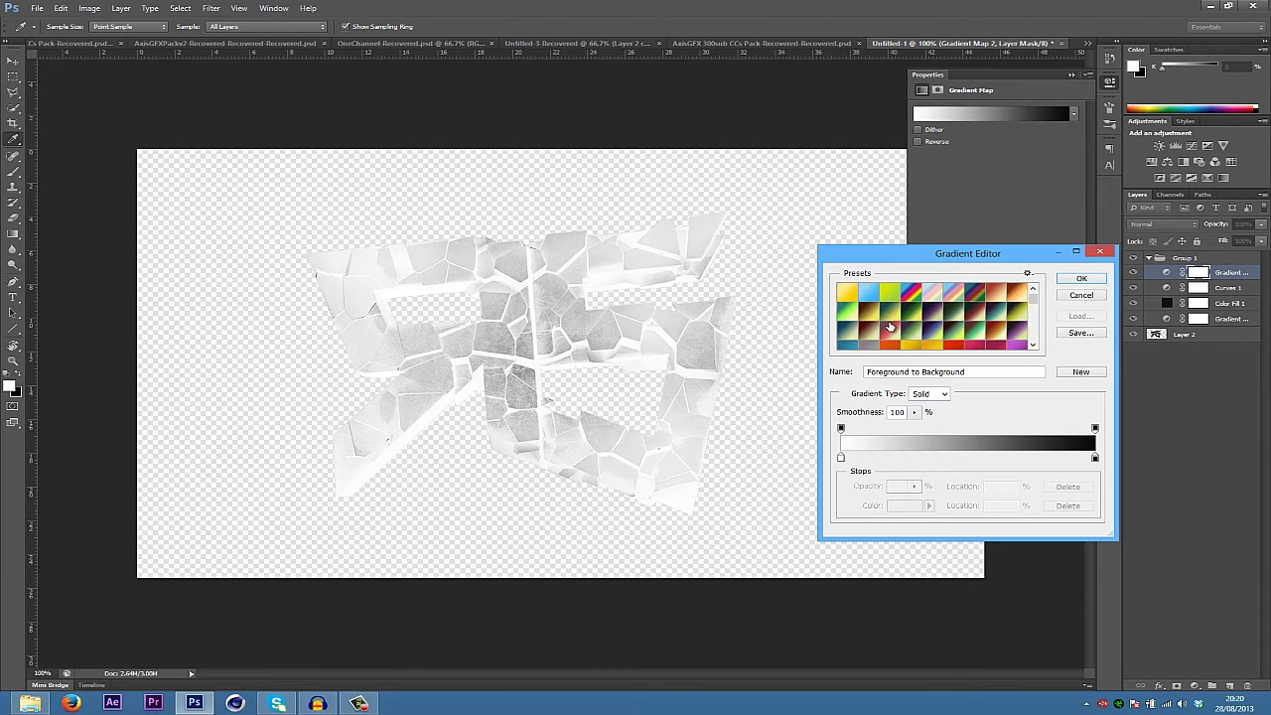
{"action": "scroll", "coordinate": [889, 325], "scroll_direction": "down", "scroll_amount": 3}
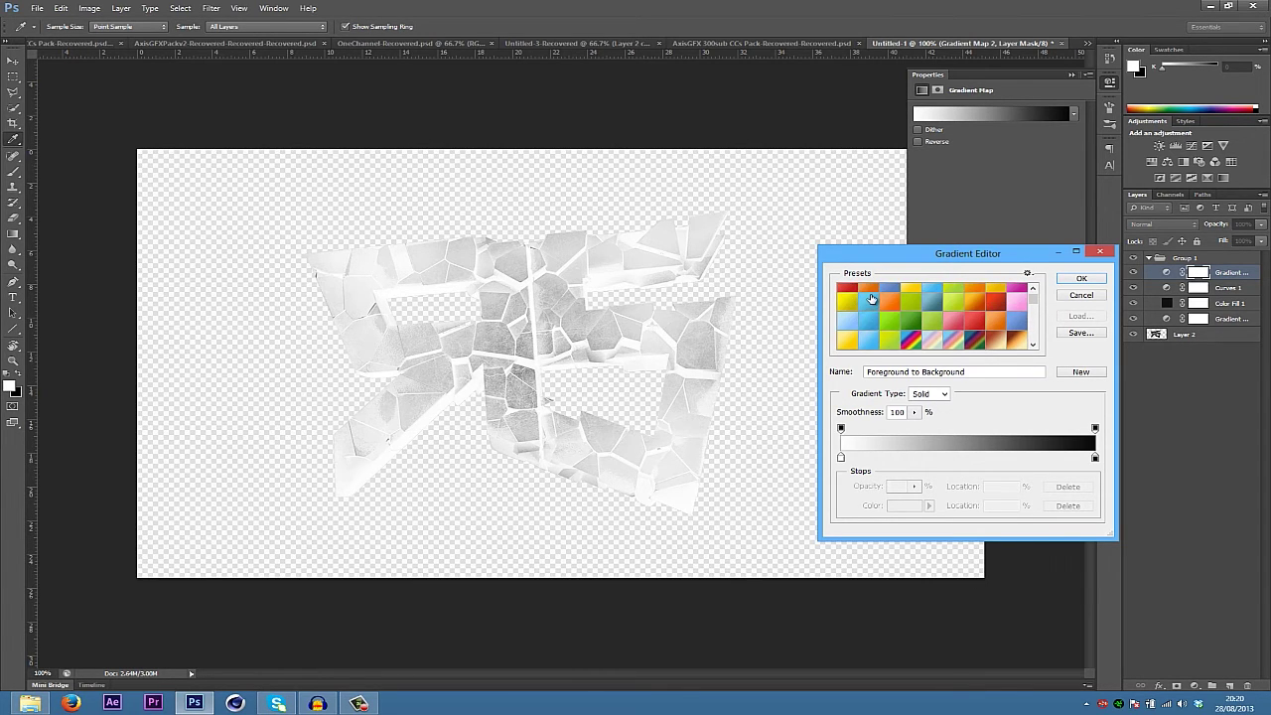
{"action": "left_click", "coordinate": [870, 299]}
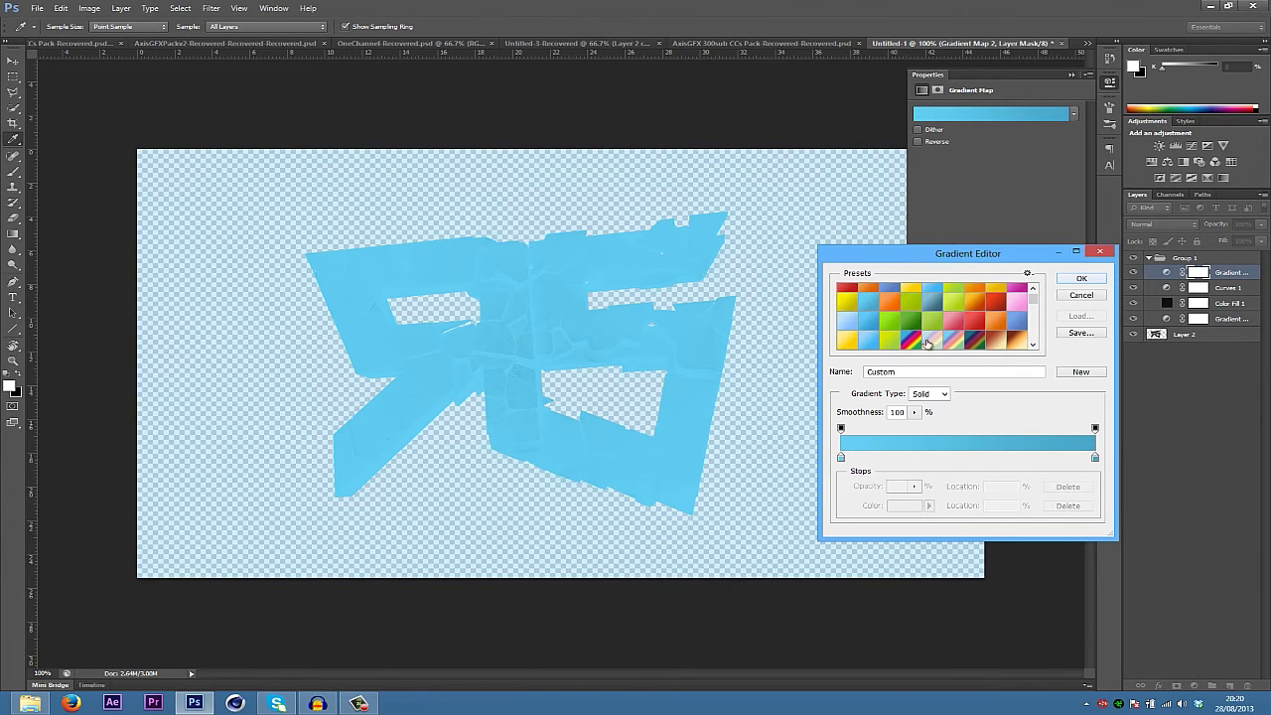
{"action": "left_click", "coordinate": [1081, 278]}
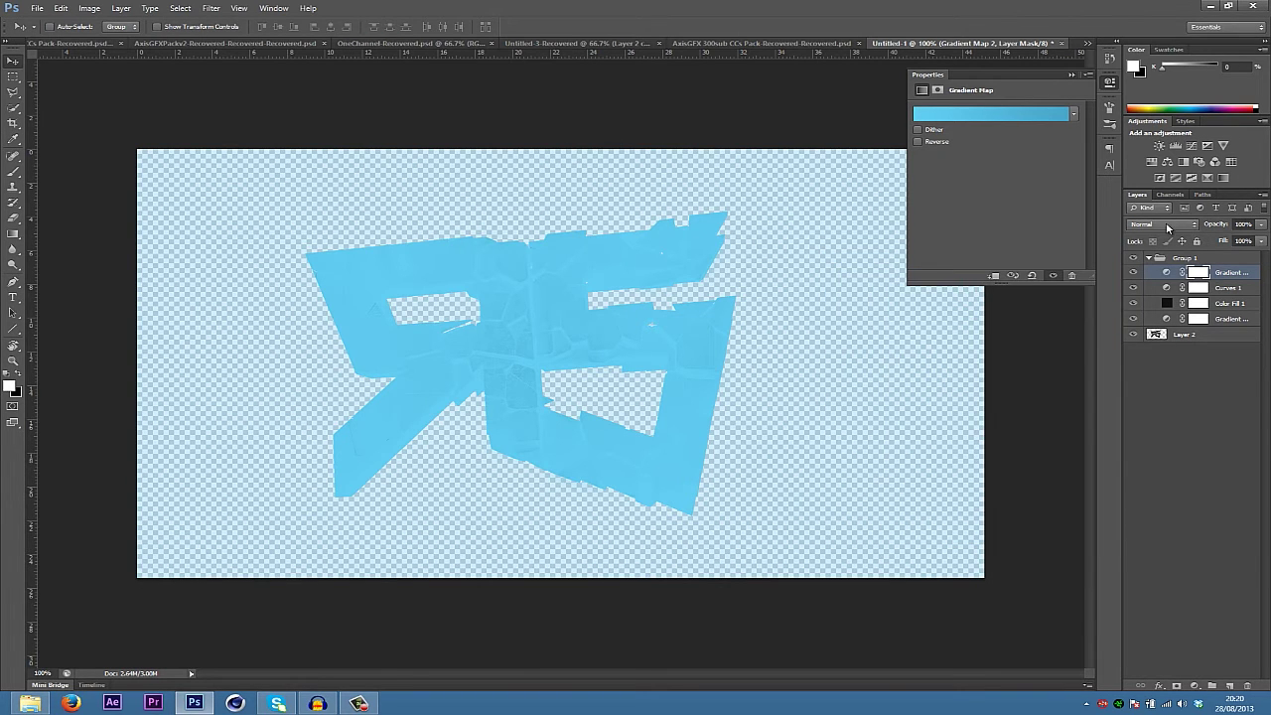
Set the gradient map's blend mode to Hue and compare it on and off
{"action": "left_click", "coordinate": [1167, 229]}
{"action": "left_click", "coordinate": [1156, 509]}
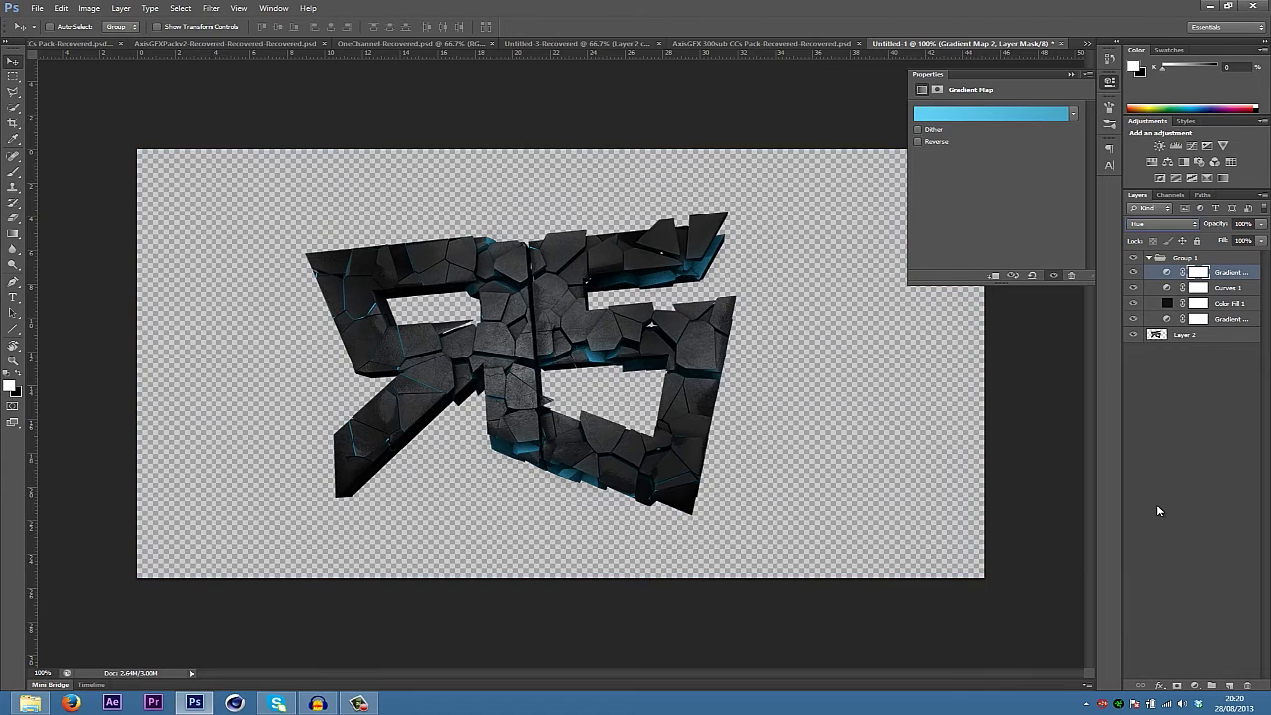
{"action": "left_click", "coordinate": [1134, 272]}
{"action": "left_click", "coordinate": [1134, 272]}
Preview the Red, Green and navy-to-red presets, then cancel to keep the light-blue gradient
{"action": "left_click", "coordinate": [1003, 115]}
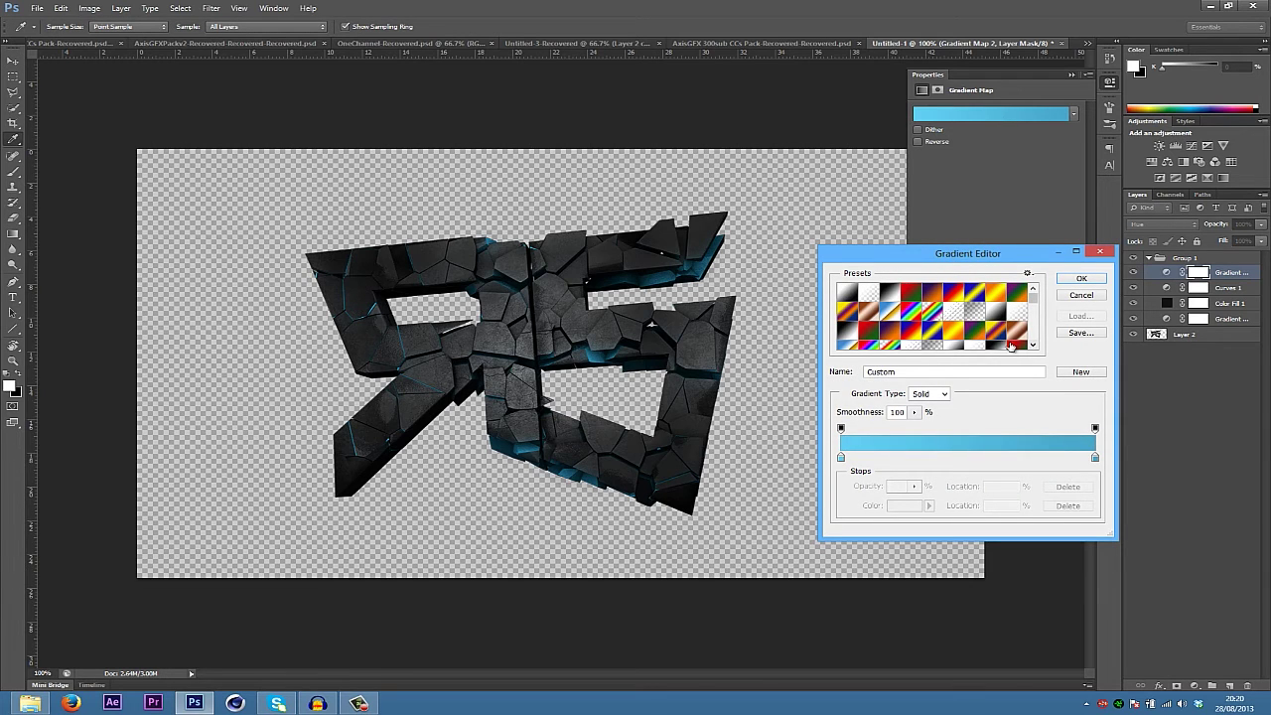
{"action": "left_click", "coordinate": [1011, 345]}
{"action": "scroll", "coordinate": [1005, 317], "scroll_direction": "down", "scroll_amount": 3}
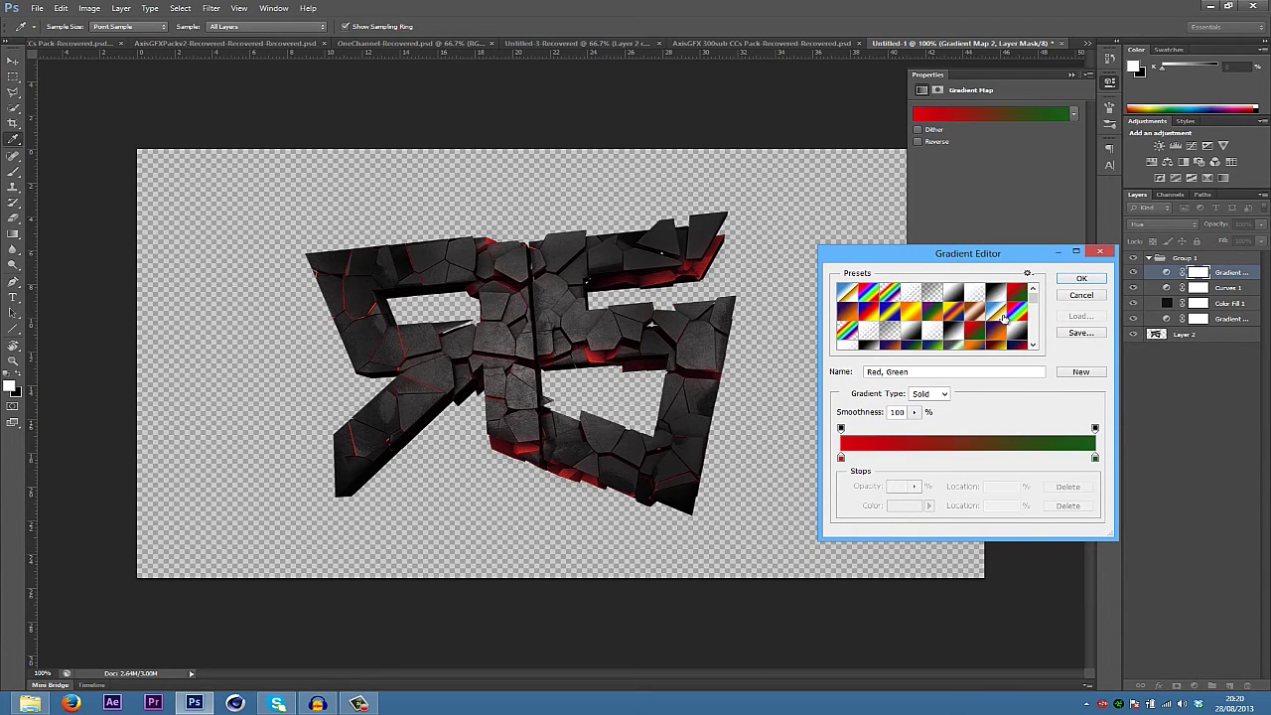
{"action": "left_click", "coordinate": [1021, 335]}
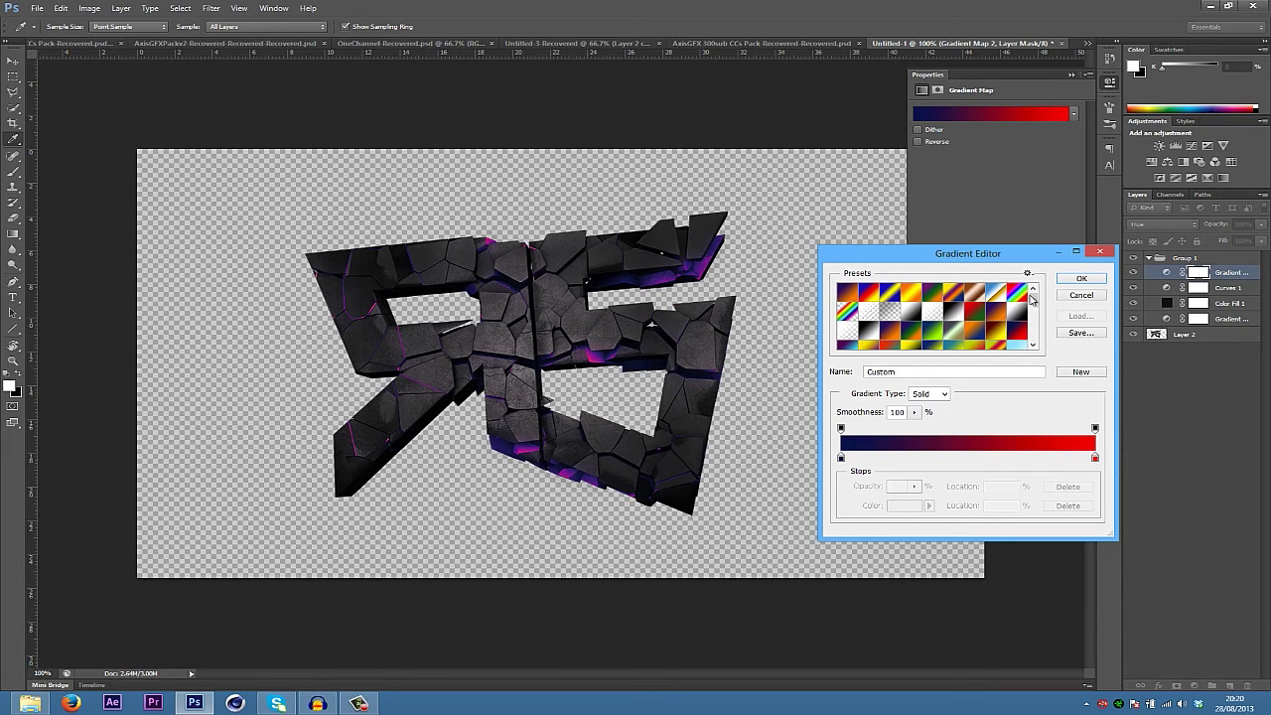
{"action": "left_click", "coordinate": [1084, 297]}
{"action": "left_click", "coordinate": [1195, 443]}
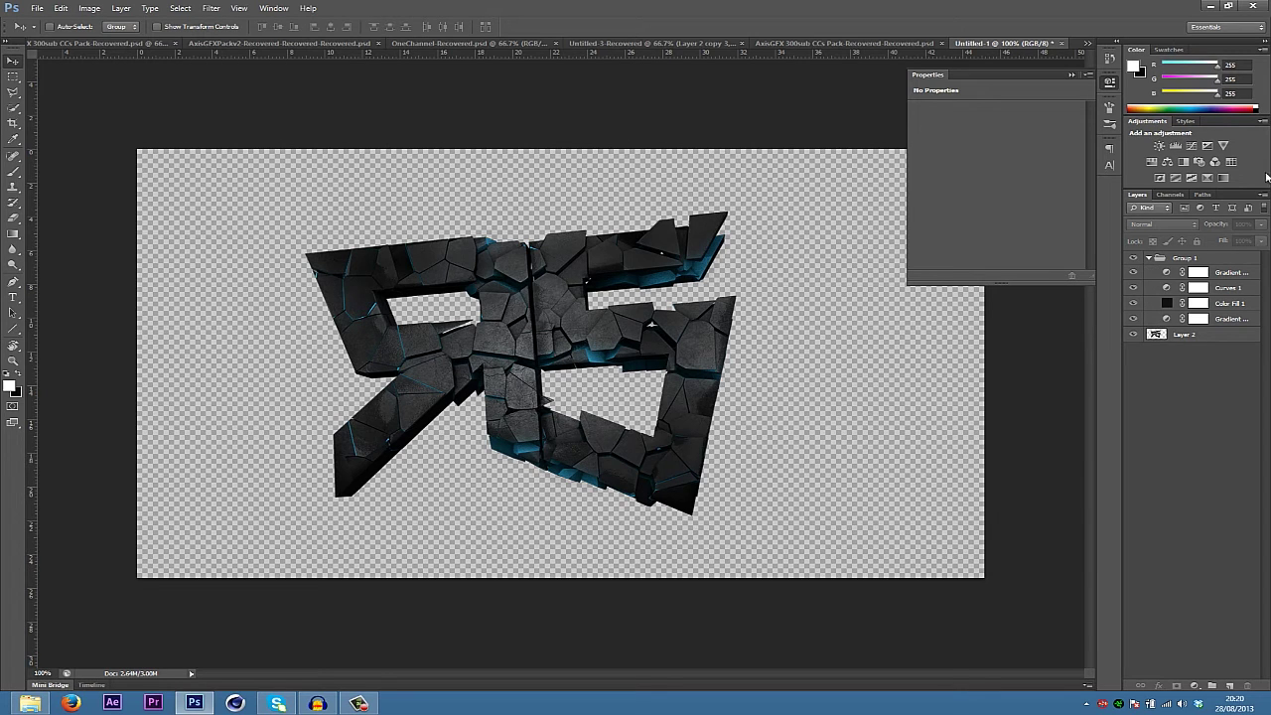
Add a Hue/Saturation adjustment with Saturation at -12, toggling it to compare
{"action": "left_click", "coordinate": [1151, 163]}
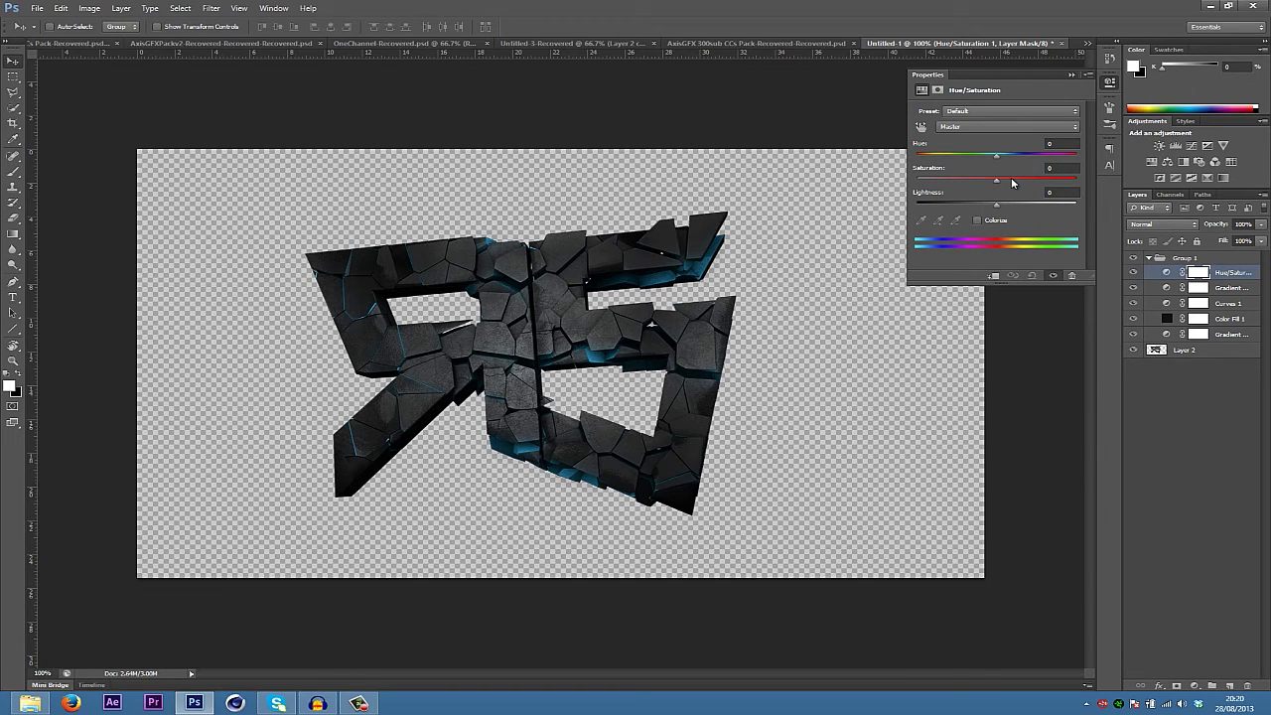
{"action": "left_click_drag", "start_coordinate": [1013, 184], "coordinate": [1027, 185]}
{"action": "mouse_move", "coordinate": [1024, 185]}
{"action": "left_mouse_down"}
{"action": "mouse_move", "coordinate": [925, 199]}
{"action": "mouse_move", "coordinate": [1016, 195]}
{"action": "left_mouse_up"}
{"action": "left_click", "coordinate": [1134, 272]}
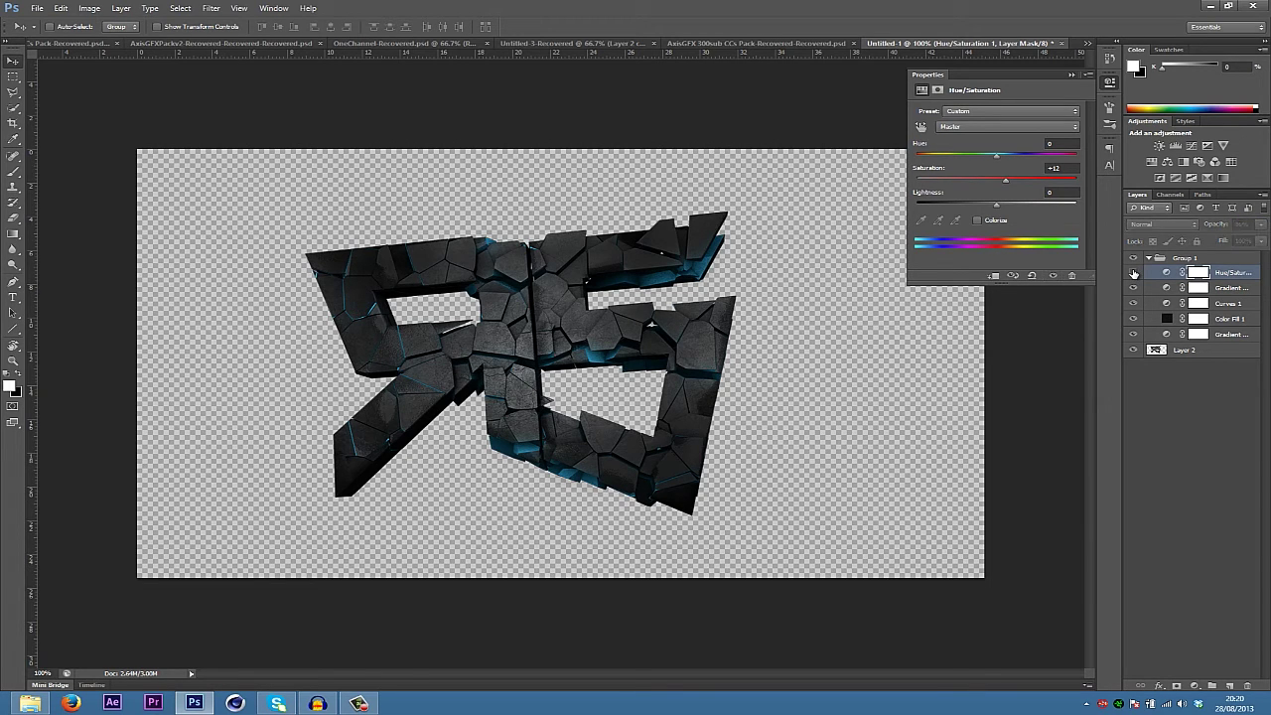
{"action": "left_click", "coordinate": [1133, 272]}
{"action": "left_click", "coordinate": [1134, 272]}
{"action": "left_click", "coordinate": [1134, 272]}
{"action": "left_click", "coordinate": [1204, 364]}
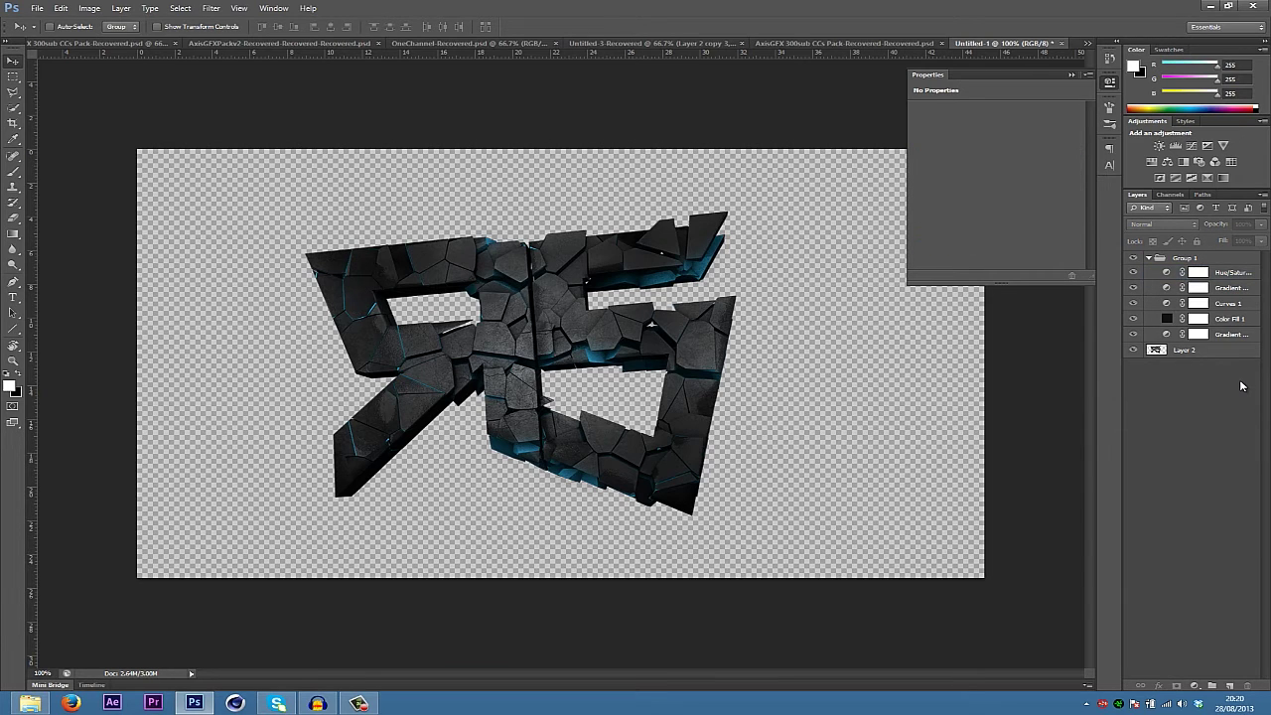
{"action": "key", "text": "ctrl+shift+n"}
{"action": "key", "text": "Return"}
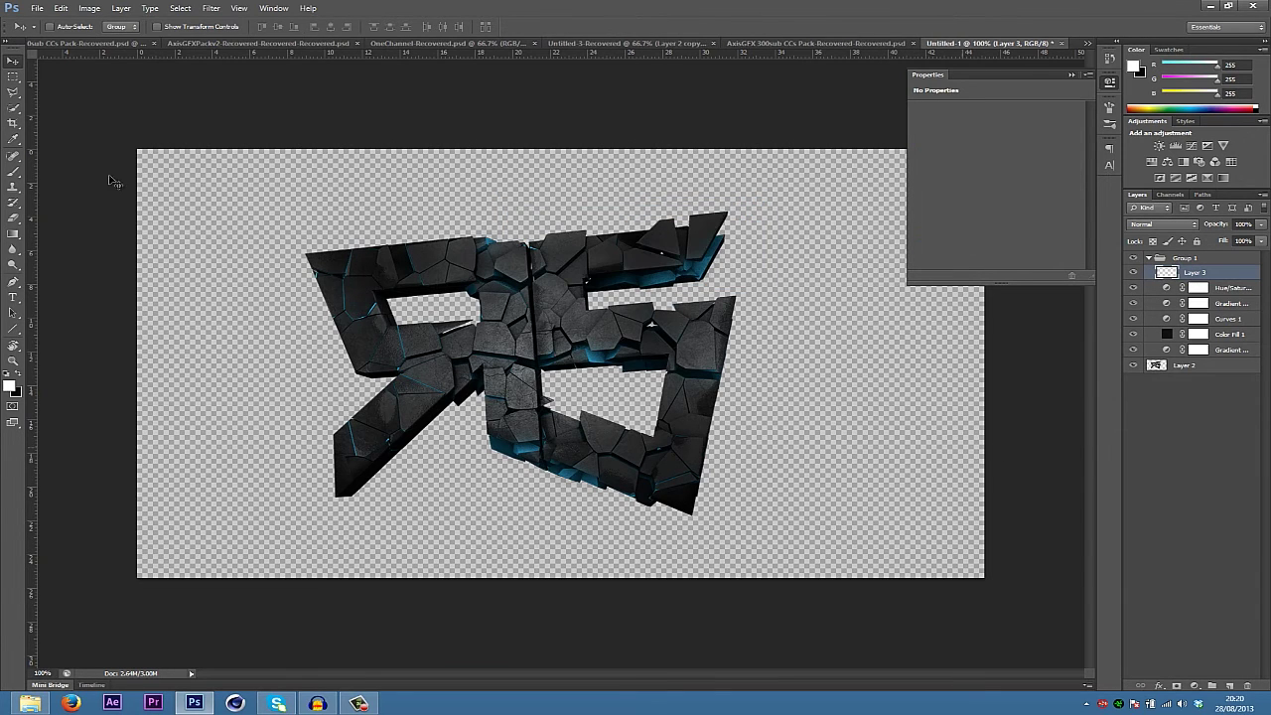
{"action": "left_click", "coordinate": [17, 380]}
{"action": "key", "text": "alt+BackSpace"}
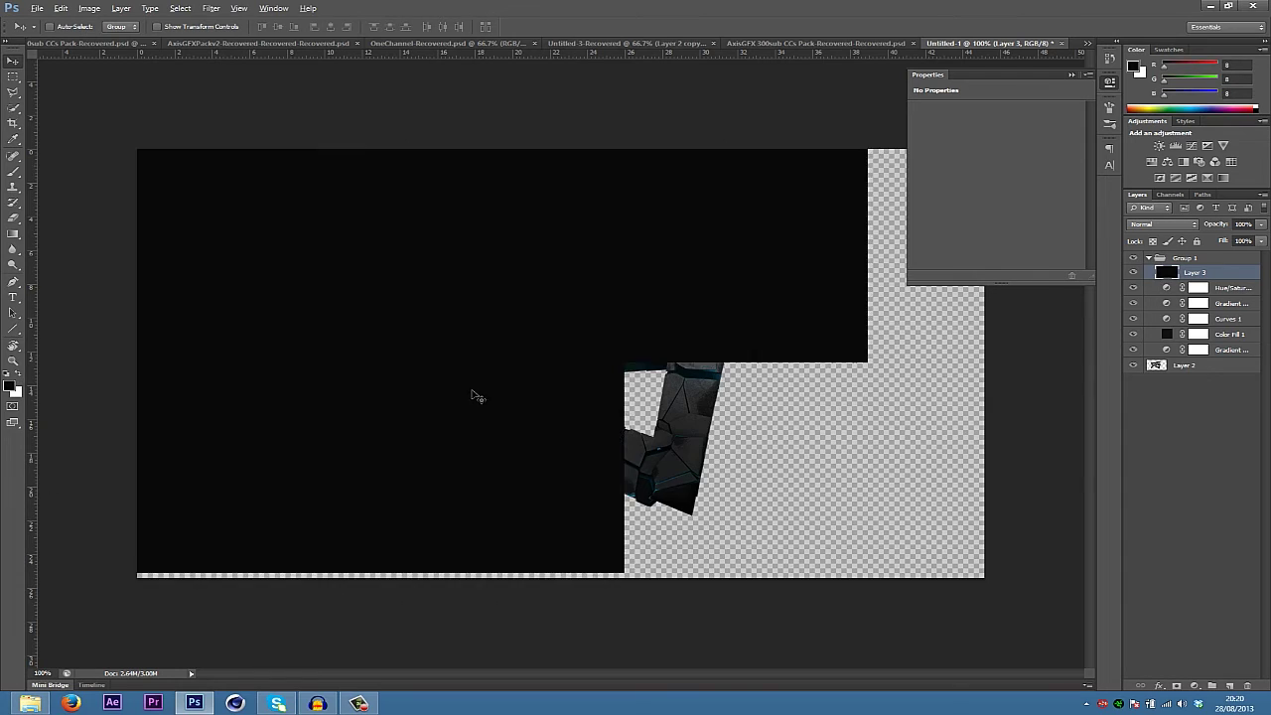
{"action": "left_click_drag", "start_coordinate": [1195, 272], "coordinate": [1188, 445]}
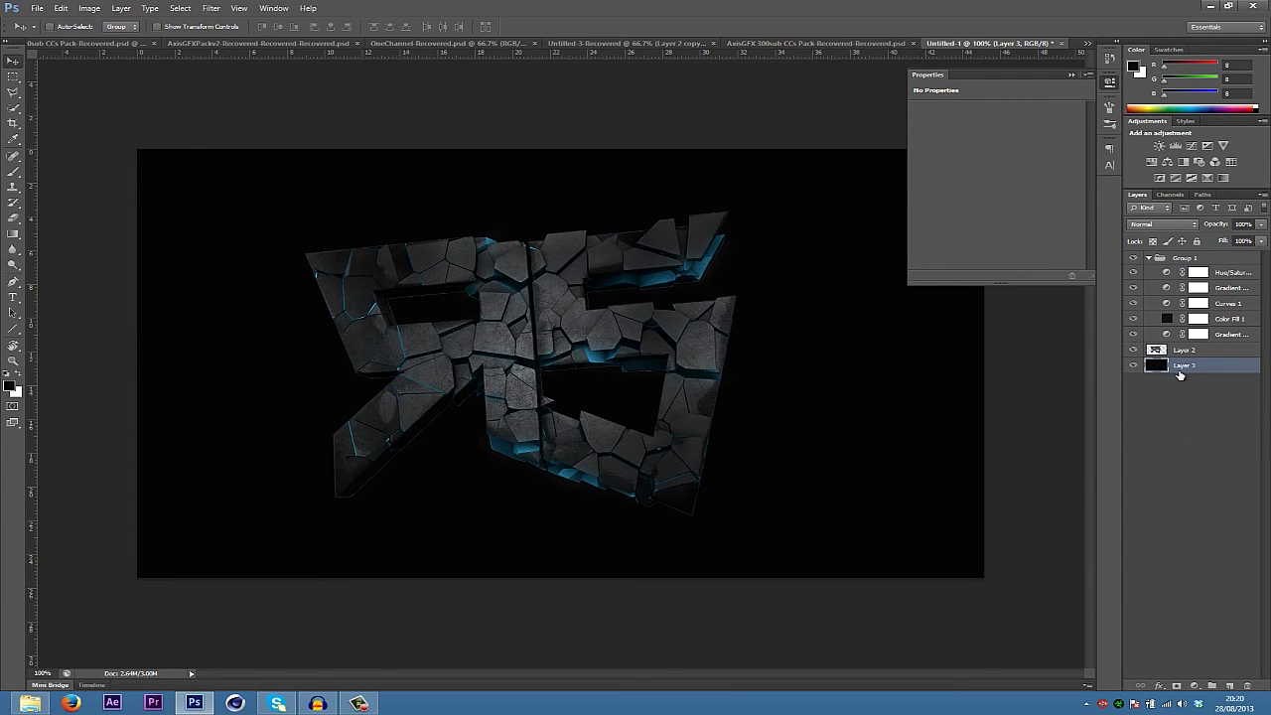
{"action": "key", "text": "Delete"}
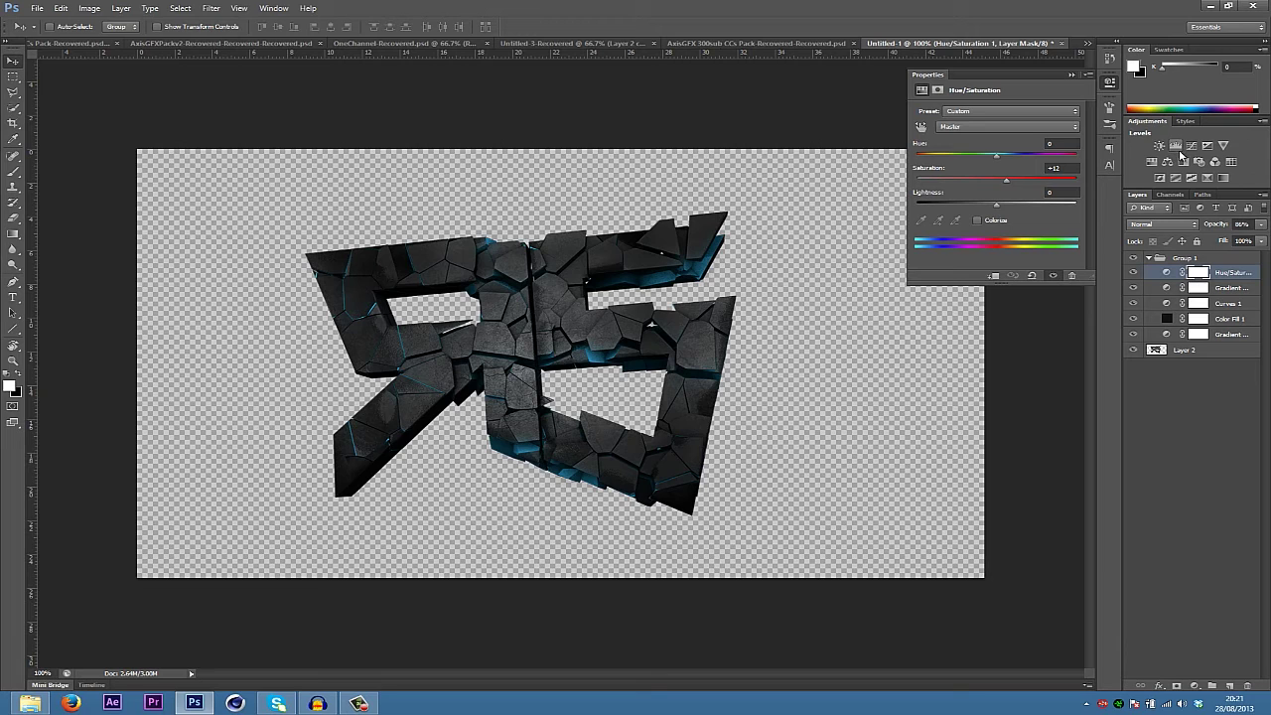
Add a Brightness/Contrast adjustment with Brightness 25 and Contrast 20, comparing it on and off
{"action": "left_click", "coordinate": [1158, 147]}
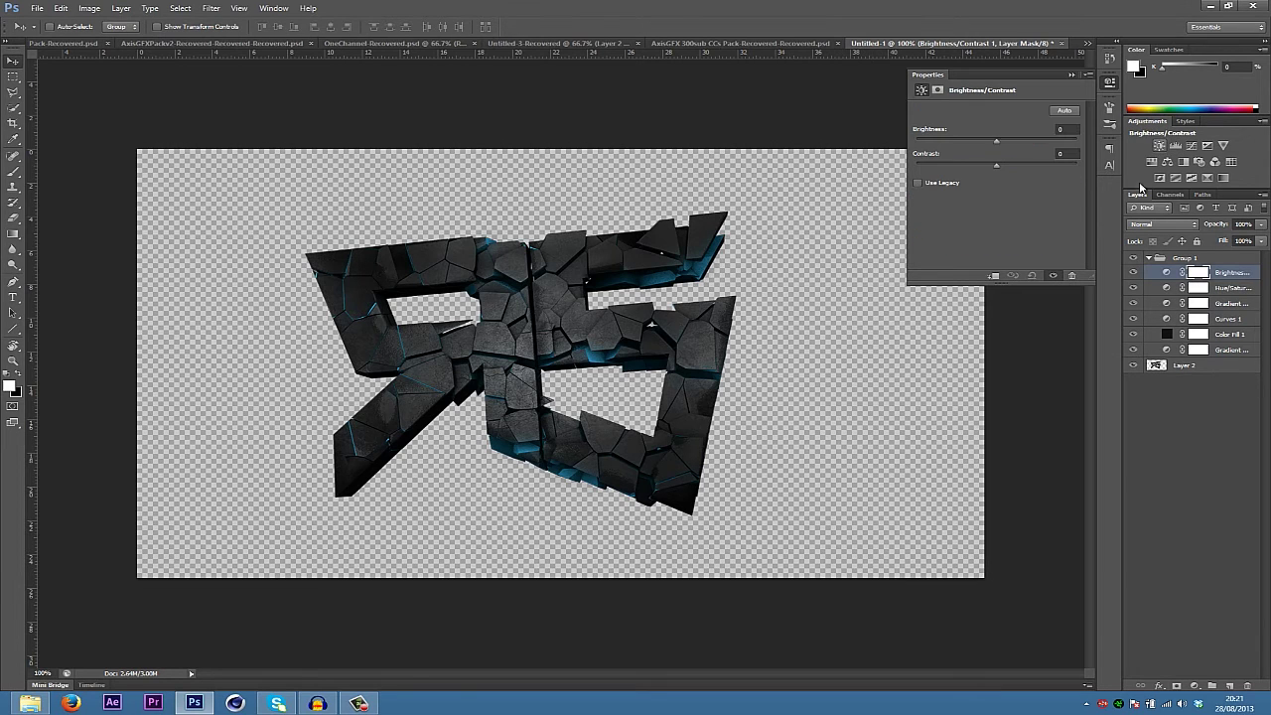
{"action": "left_click_drag", "start_coordinate": [1006, 145], "coordinate": [914, 183]}
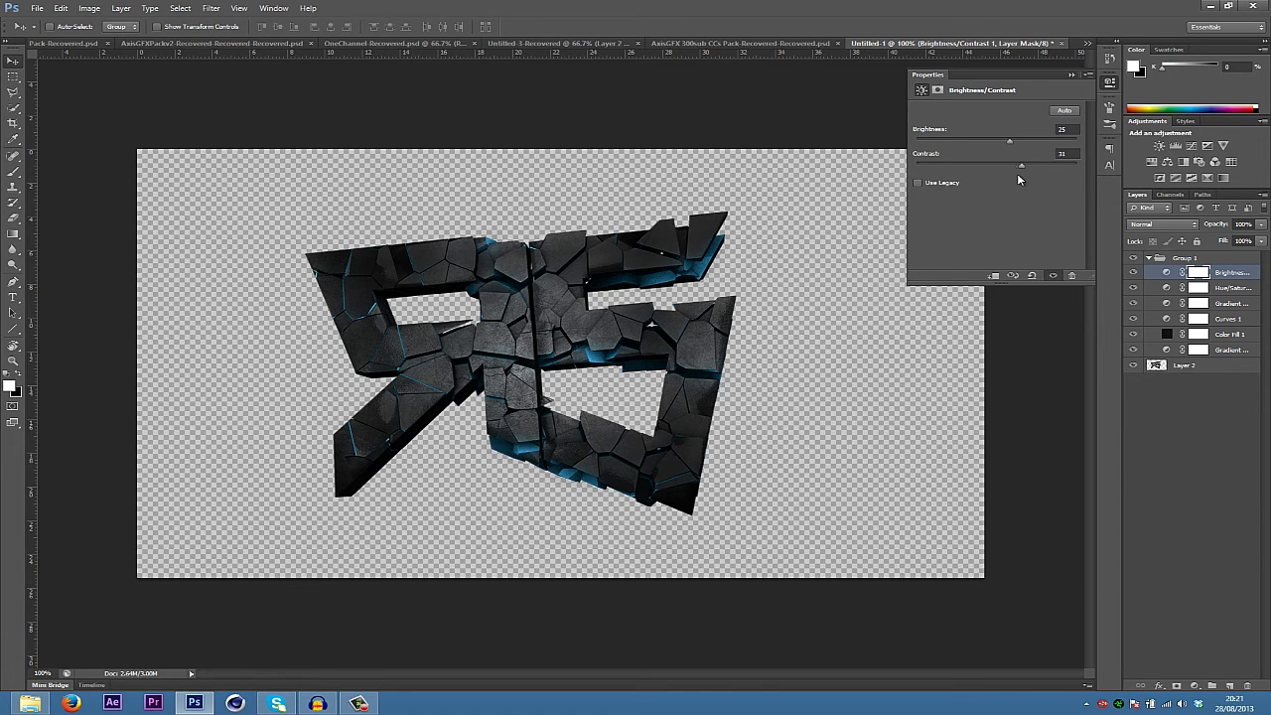
{"action": "left_click_drag", "start_coordinate": [1018, 179], "coordinate": [1012, 175]}
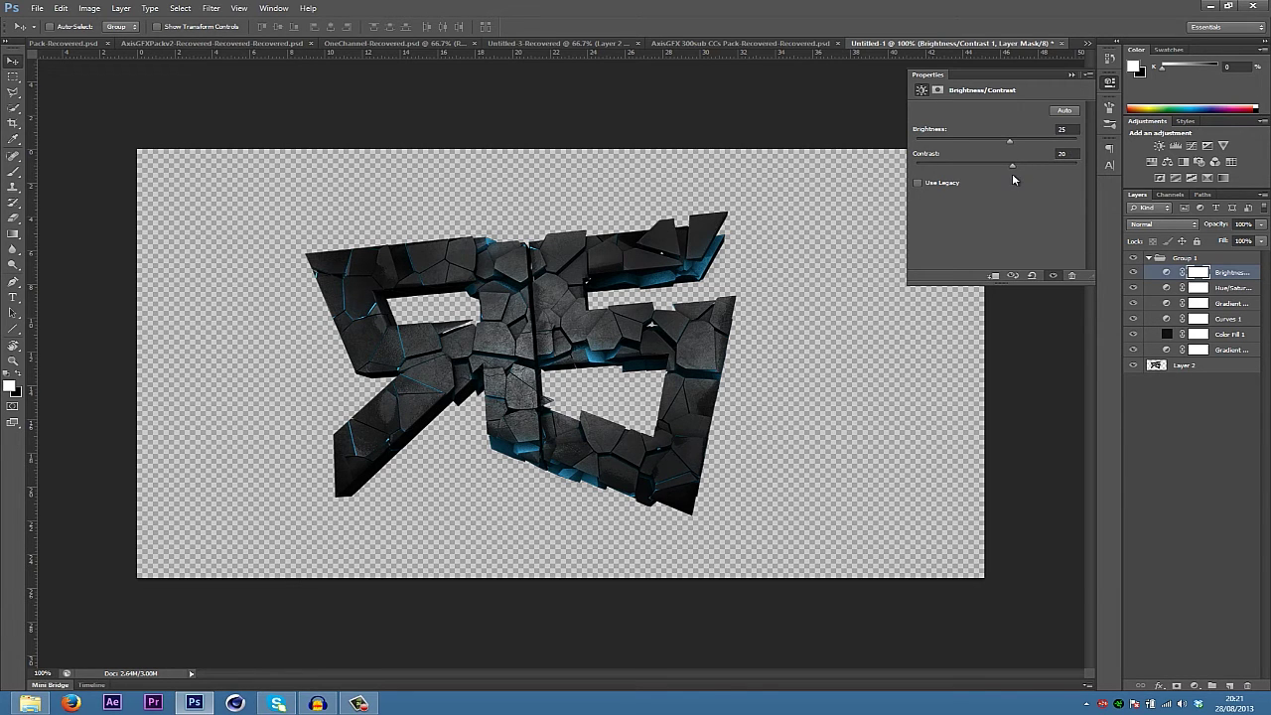
{"action": "left_click", "coordinate": [1138, 273]}
{"action": "left_click", "coordinate": [1137, 273]}
Add a Vibrance adjustment with Vibrance +18 and Saturation -18
{"action": "left_click", "coordinate": [1222, 147]}
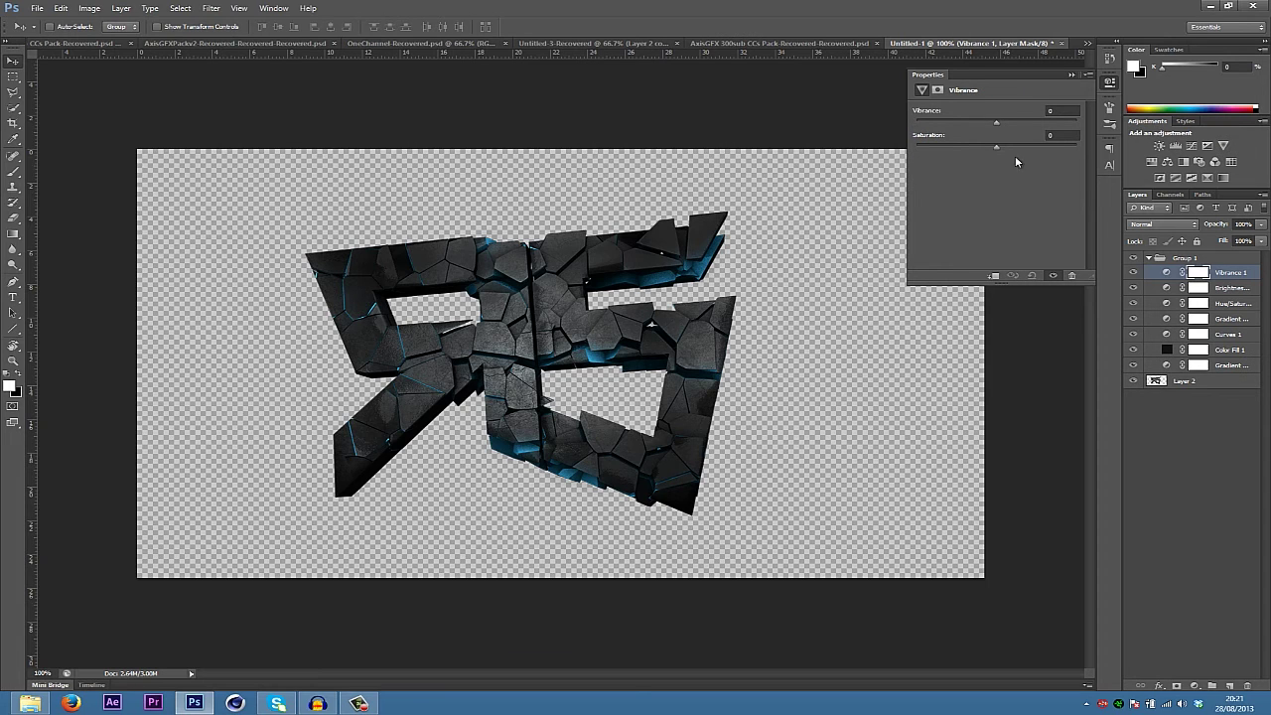
{"action": "left_click_drag", "start_coordinate": [1004, 121], "coordinate": [1011, 124]}
{"action": "left_click_drag", "start_coordinate": [996, 146], "coordinate": [980, 151]}
{"action": "left_click", "coordinate": [1193, 437]}
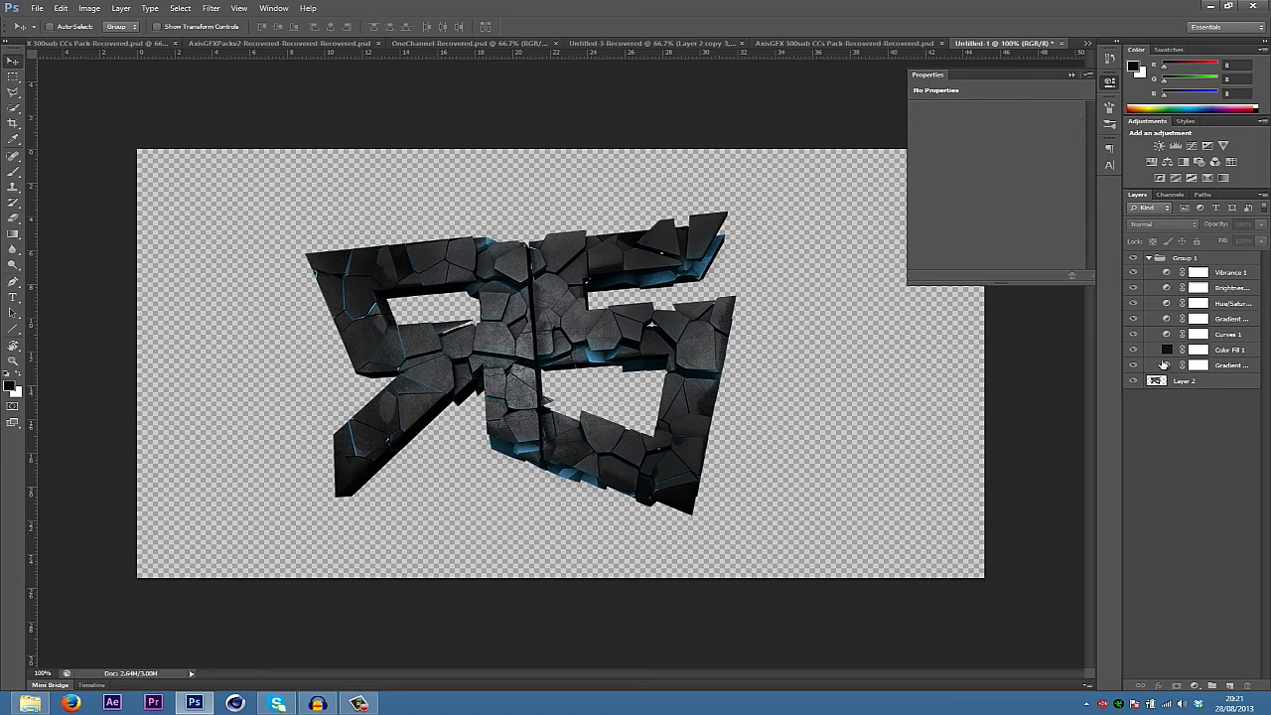
Compare Group 1 on and off, collapse it, and select it
{"action": "left_click", "coordinate": [1134, 259]}
{"action": "left_click", "coordinate": [1134, 259]}
{"action": "left_click", "coordinate": [1150, 259]}
{"action": "left_click", "coordinate": [1134, 260]}
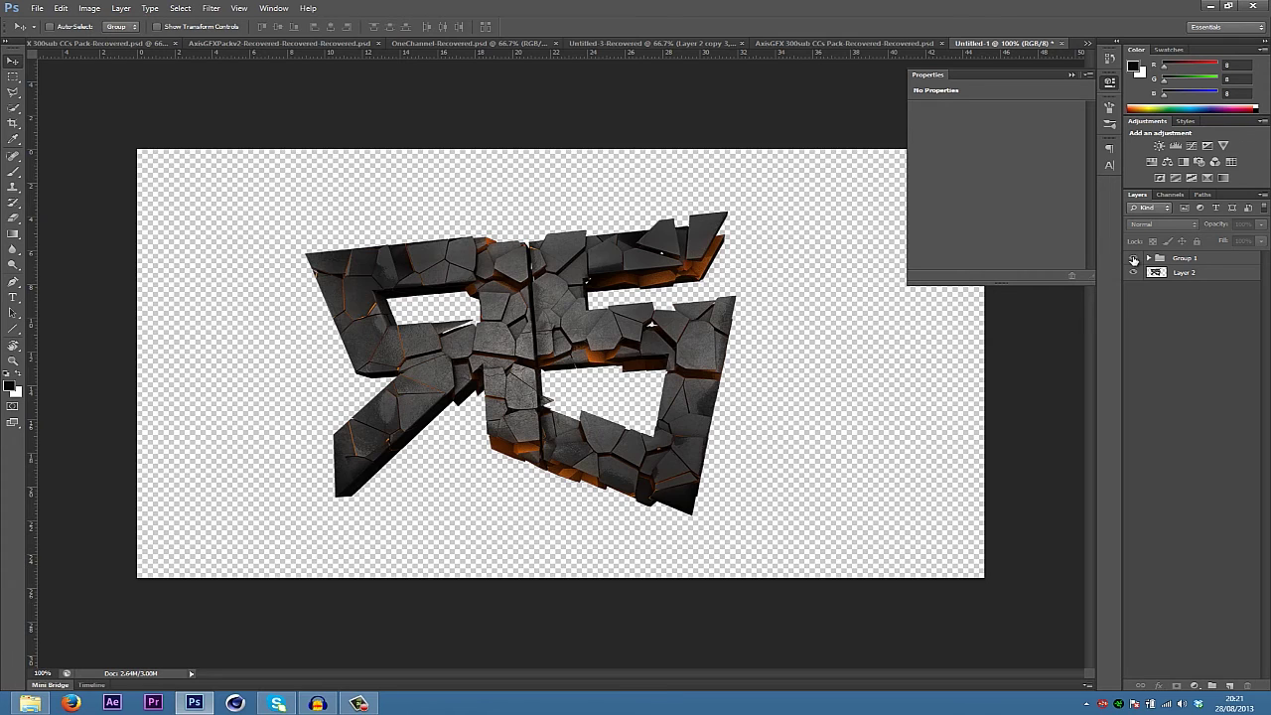
{"action": "left_click", "coordinate": [1133, 259]}
{"action": "left_click", "coordinate": [1182, 259]}
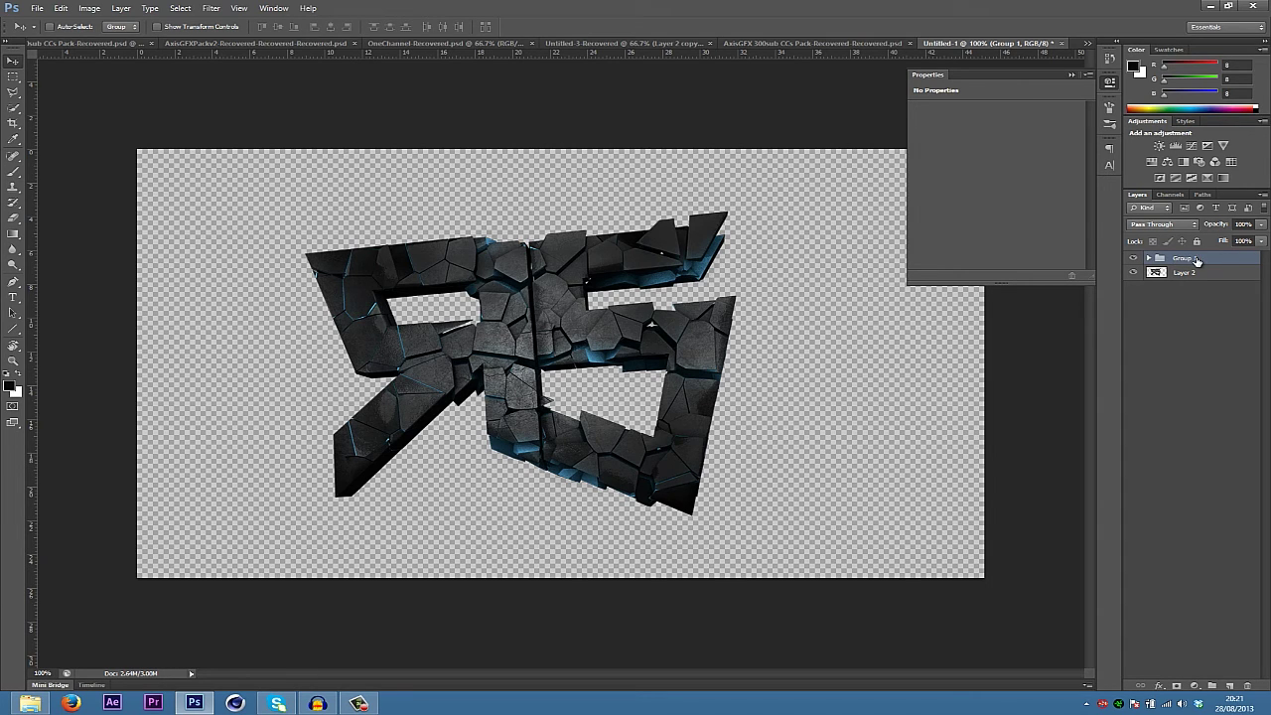
Rename Group 1 to "Blue"
{"action": "double_click", "coordinate": [1184, 258]}
{"action": "type", "text": "R"}
{"action": "left_click", "coordinate": [1221, 303]}
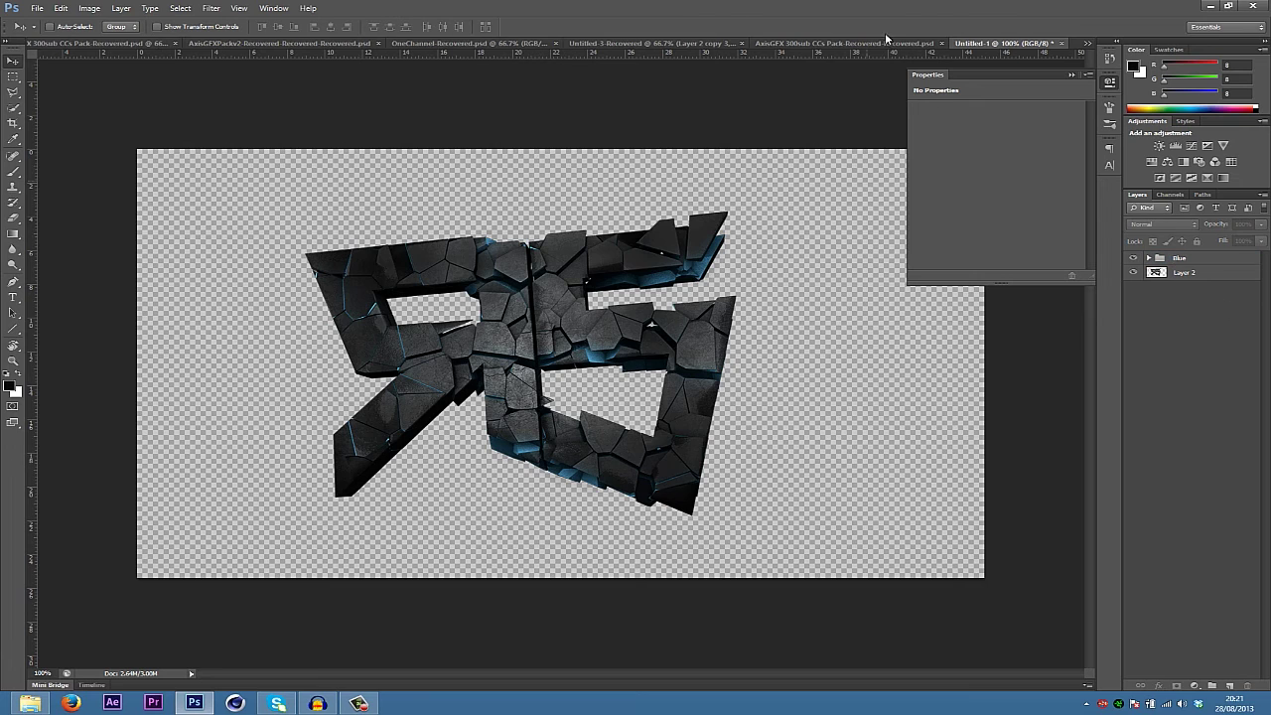
Compare with the Blue Slushie group in the CC pack document, then toggle the Blue group
{"action": "left_click", "coordinate": [841, 42]}
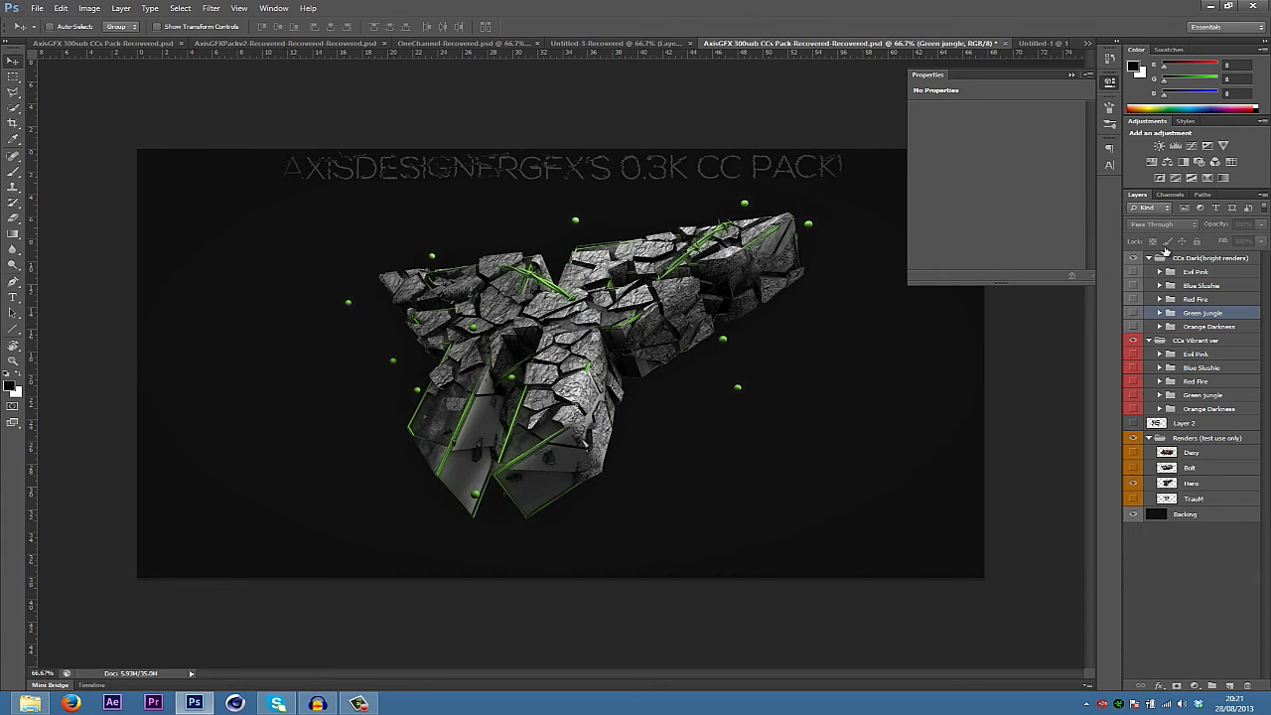
{"action": "left_click", "coordinate": [1208, 285]}
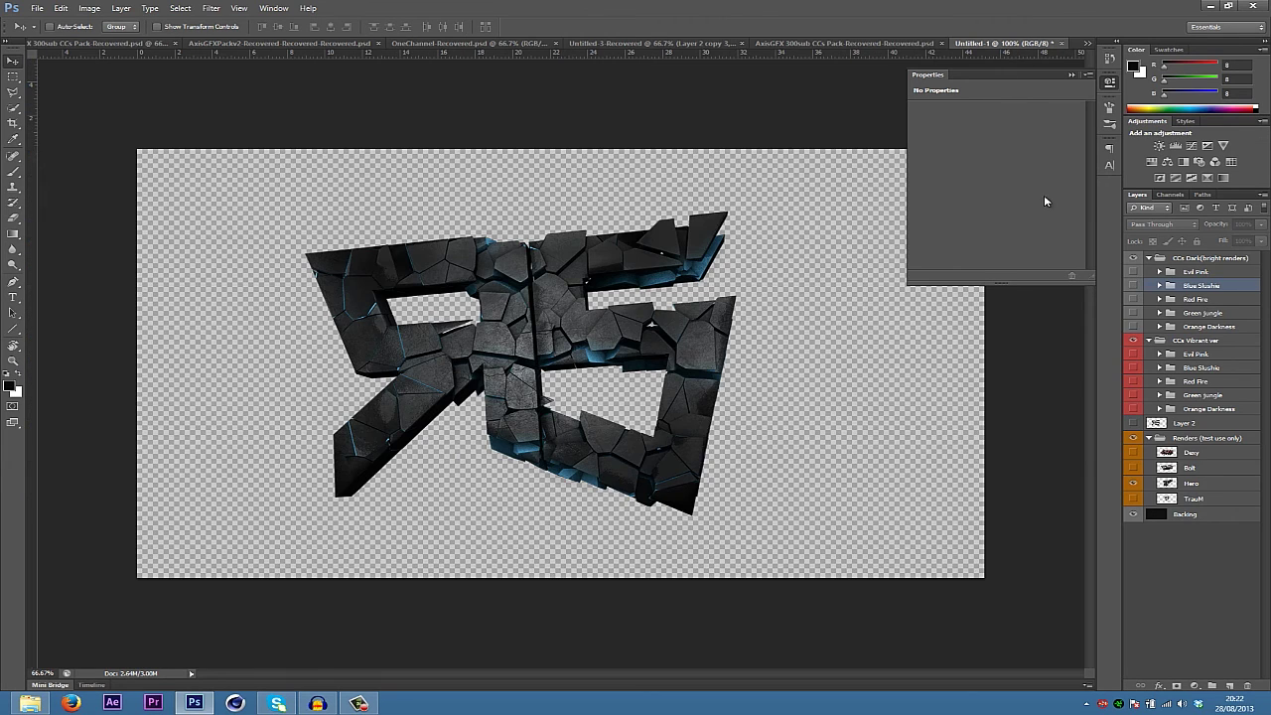
{"action": "left_click", "coordinate": [1028, 44]}
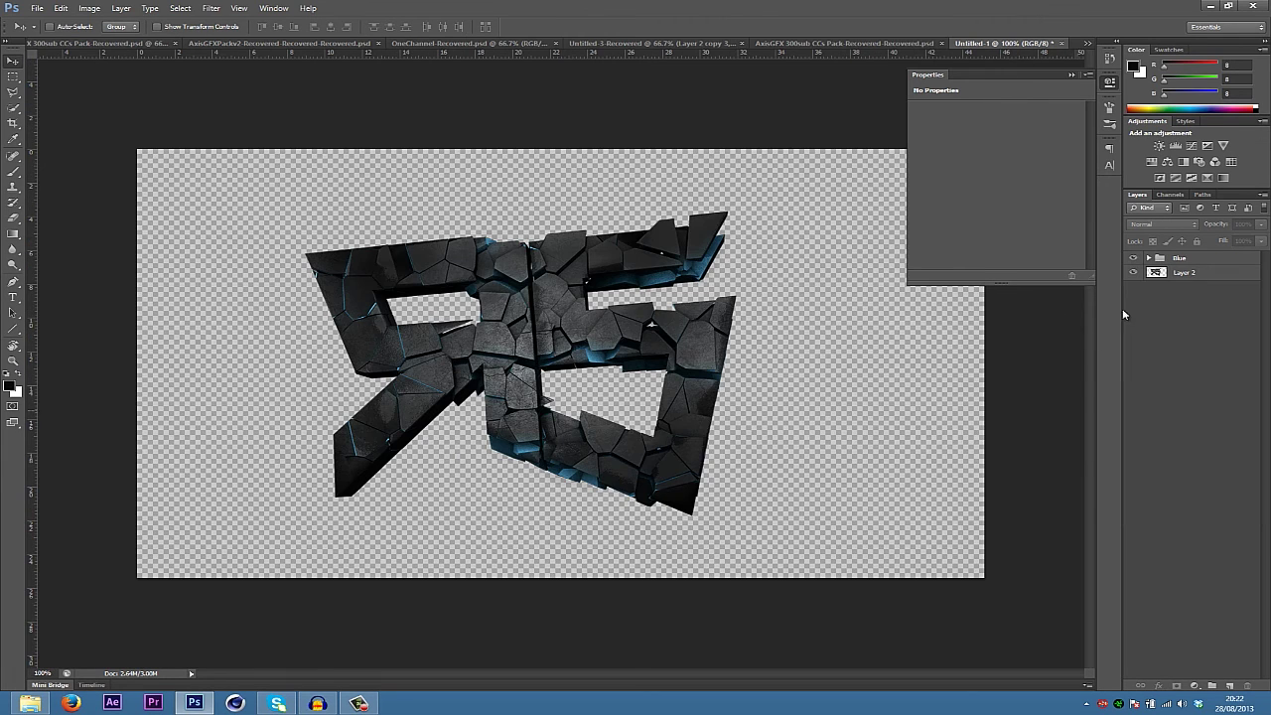
{"action": "left_click", "coordinate": [1134, 257]}
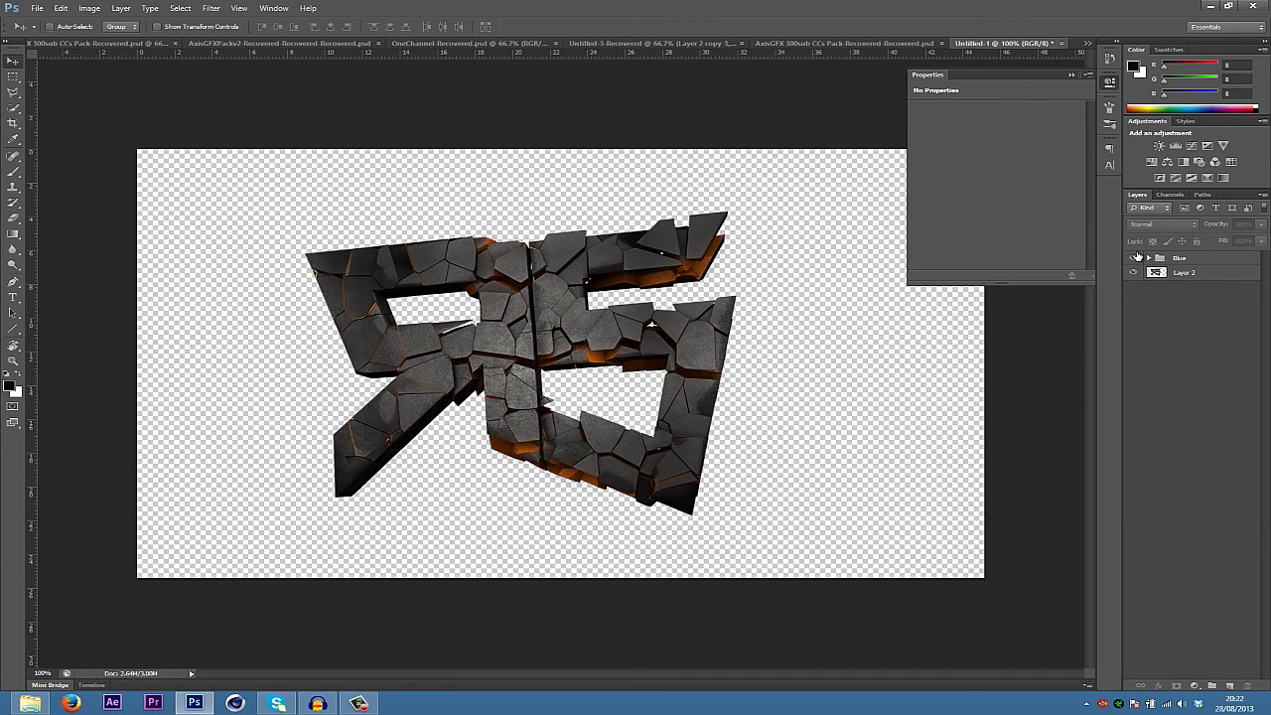
{"action": "left_click", "coordinate": [1134, 257]}
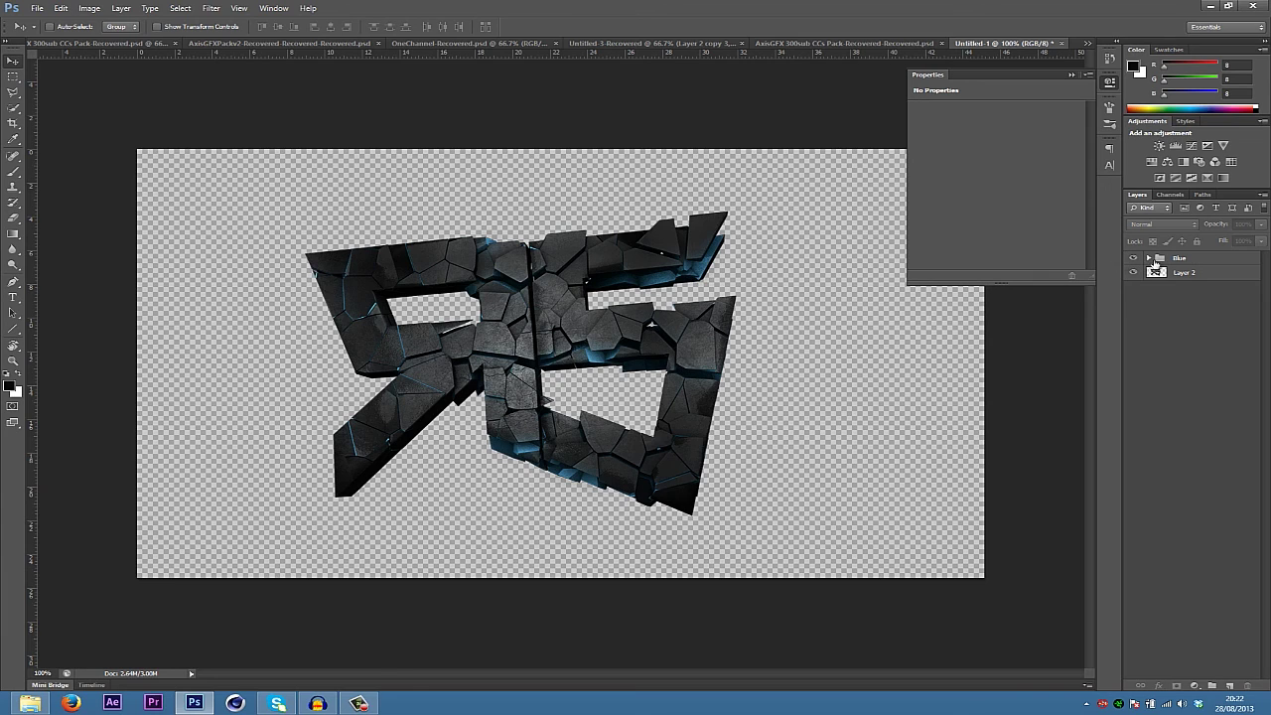